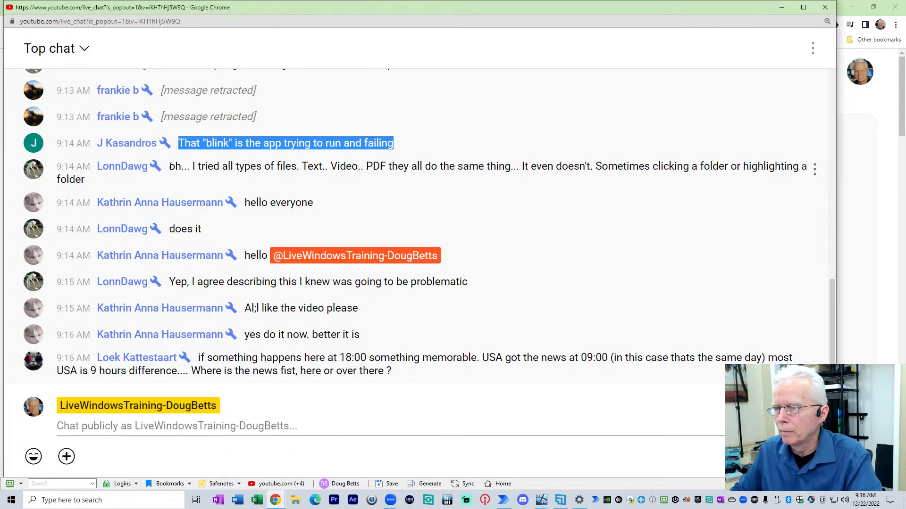
# Step: Highlight each new message while reading: greetings, the video request, time zones, audio-only and email
pyautogui.moveTo(183, 169); pyautogui.dragTo(294, 216)
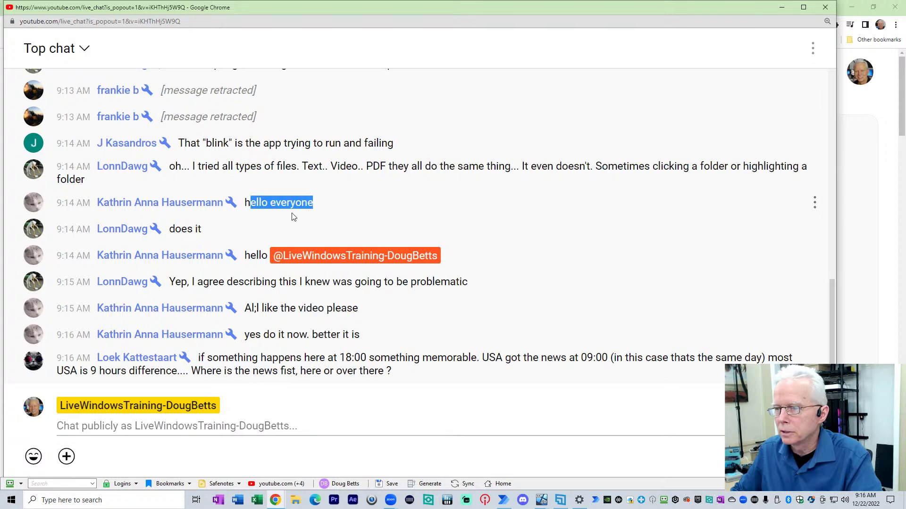
pyautogui.moveTo(170, 226); pyautogui.dragTo(254, 262)
pyautogui.moveTo(176, 282); pyautogui.dragTo(473, 294)
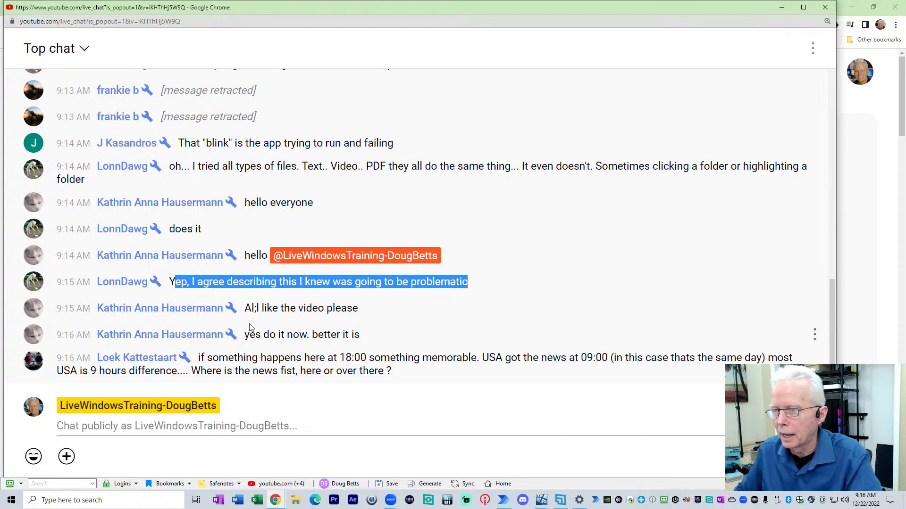
pyautogui.moveTo(244, 203); pyautogui.dragTo(313, 204)
pyautogui.moveTo(239, 263); pyautogui.dragTo(225, 275)
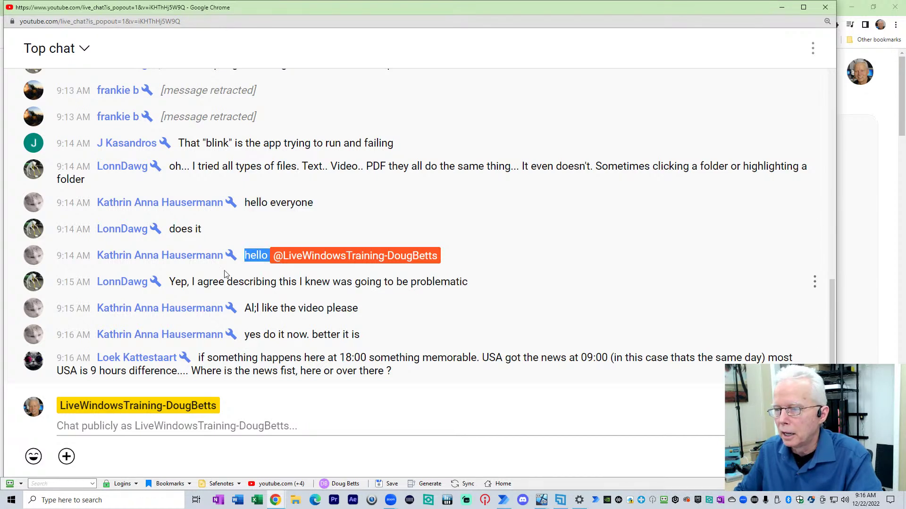
pyautogui.moveTo(242, 318); pyautogui.dragTo(367, 325)
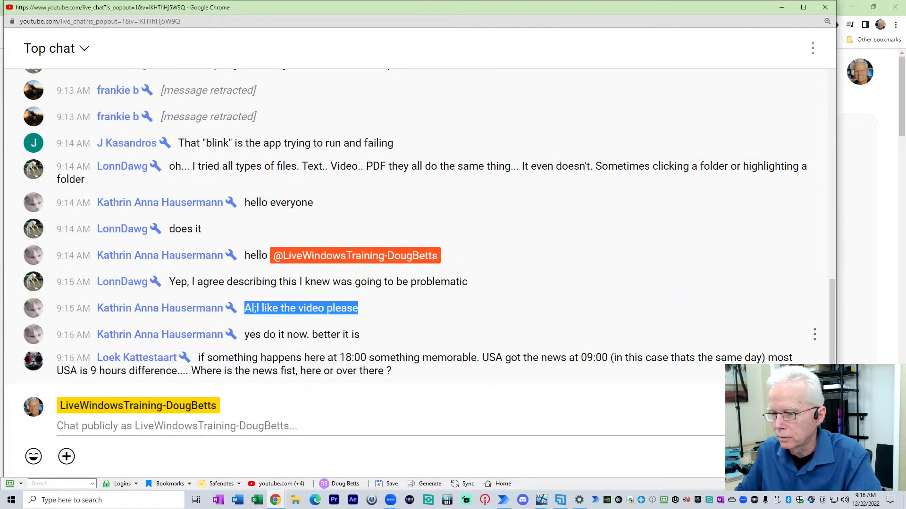
pyautogui.moveTo(257, 336); pyautogui.dragTo(378, 338)
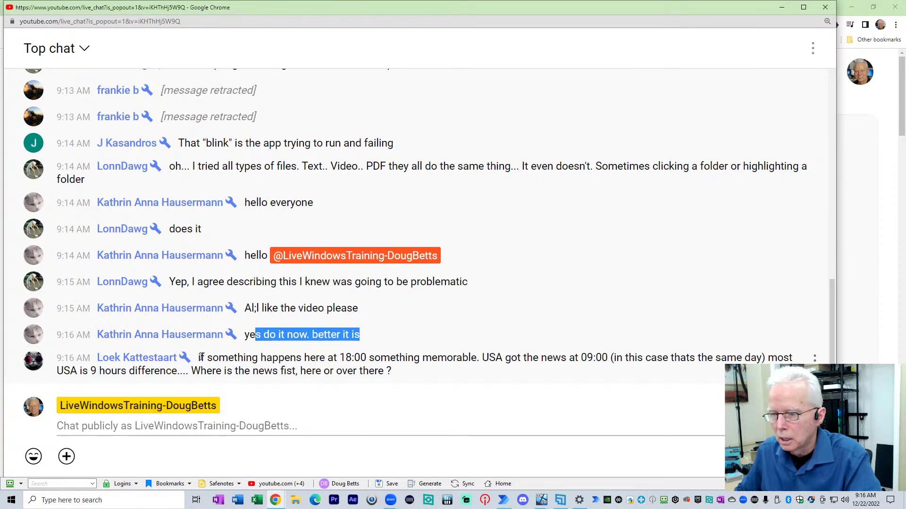
pyautogui.moveTo(200, 359); pyautogui.dragTo(412, 378)
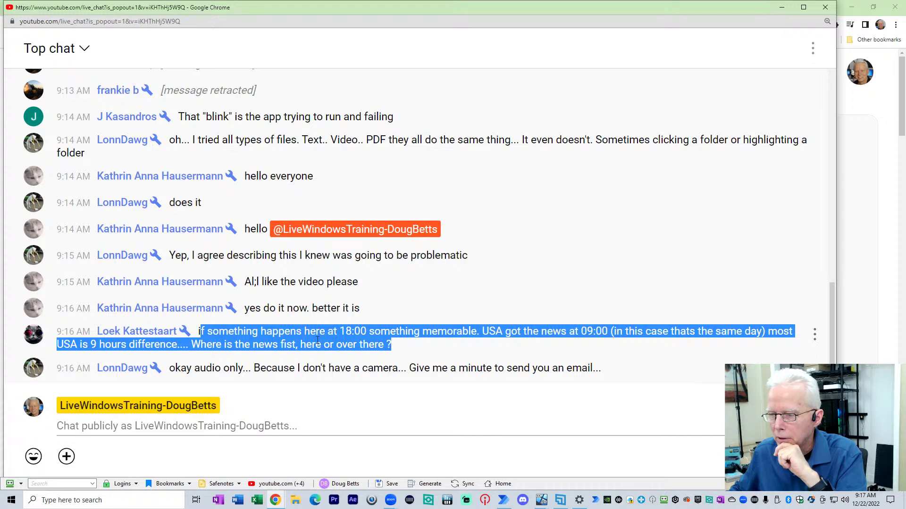
pyautogui.moveTo(304, 332); pyautogui.dragTo(327, 332)
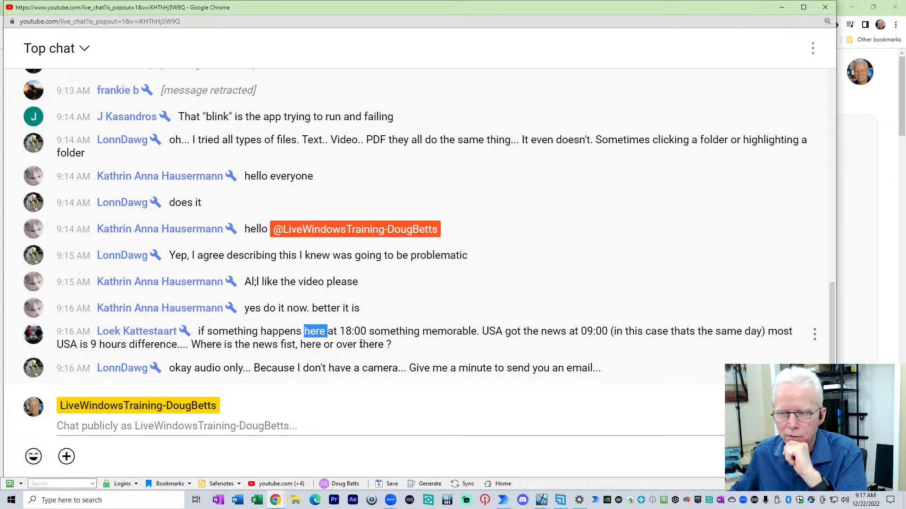
pyautogui.moveTo(178, 368); pyautogui.dragTo(627, 378)
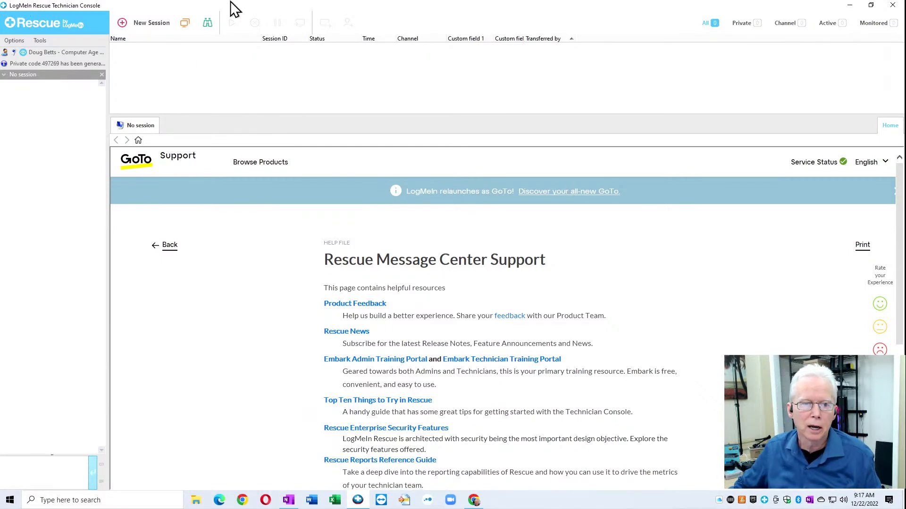
# Step: Create a new Standard session named after the viewer, with Link as the connection method
pyautogui.click(123, 22)
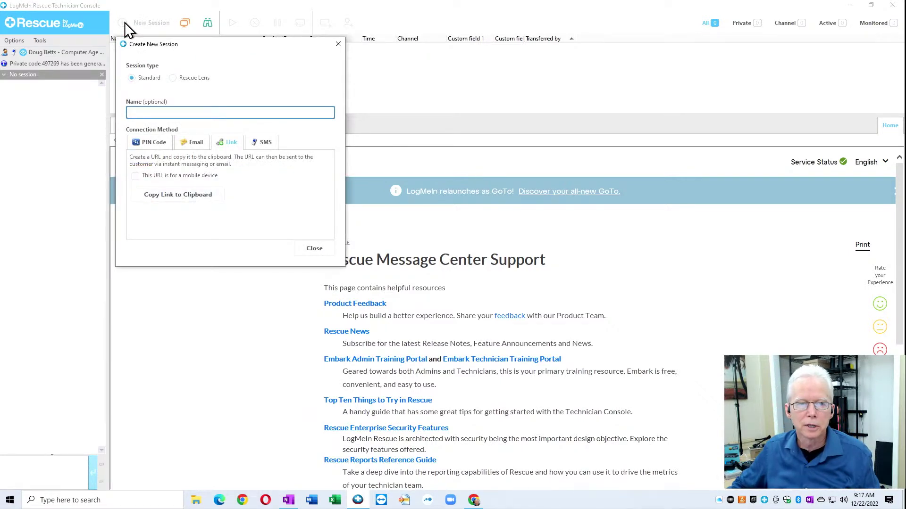
pyautogui.click(135, 78)
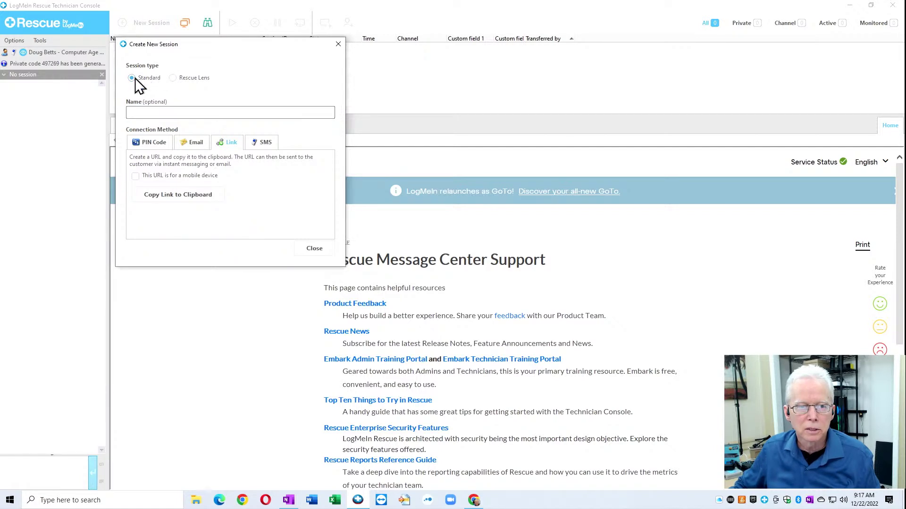
pyautogui.click(190, 79)
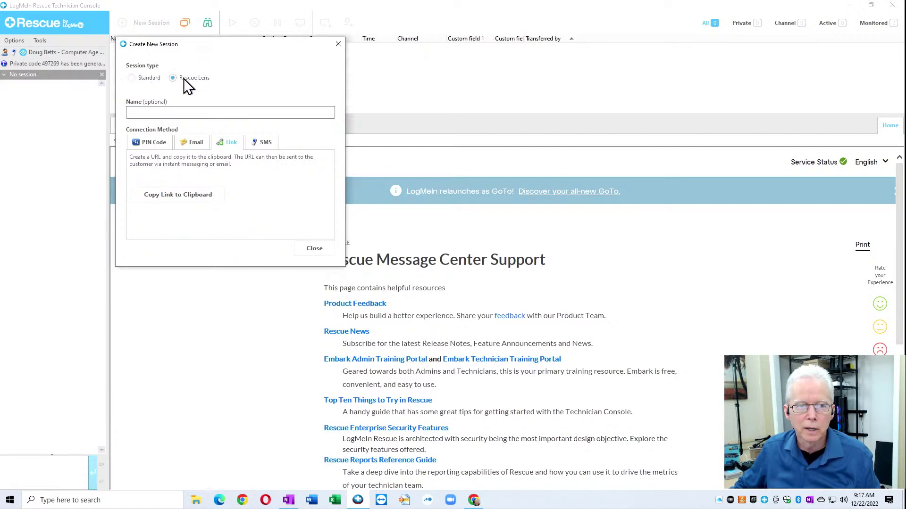
pyautogui.click(132, 79)
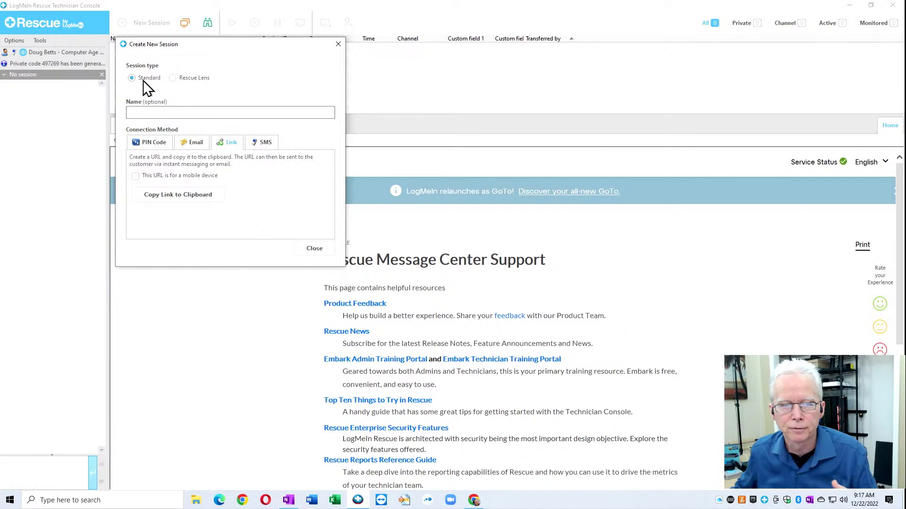
pyautogui.click(150, 113)
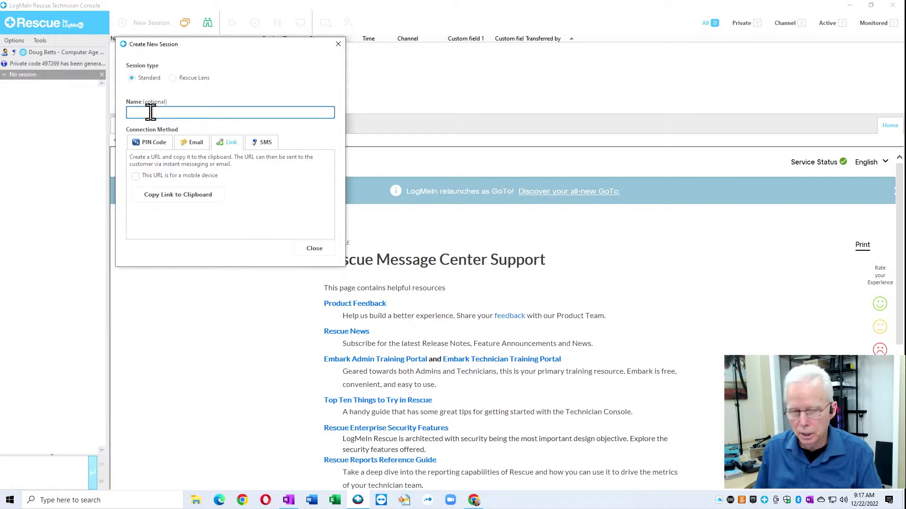
pyautogui.write('LonnD')
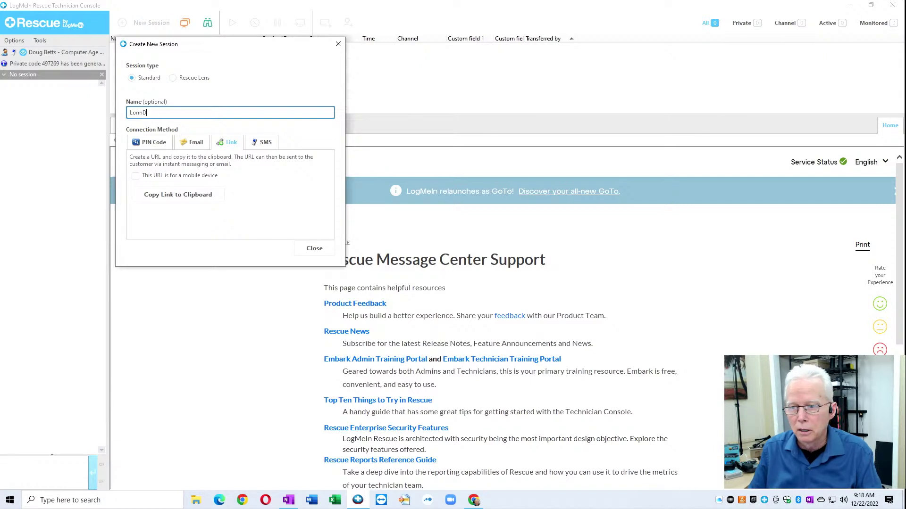
pyautogui.write('awg')
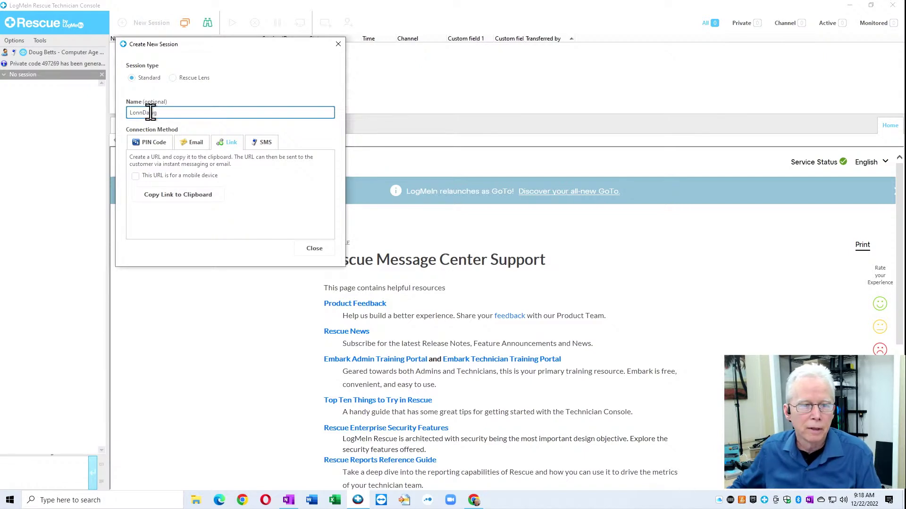
pyautogui.click(229, 142)
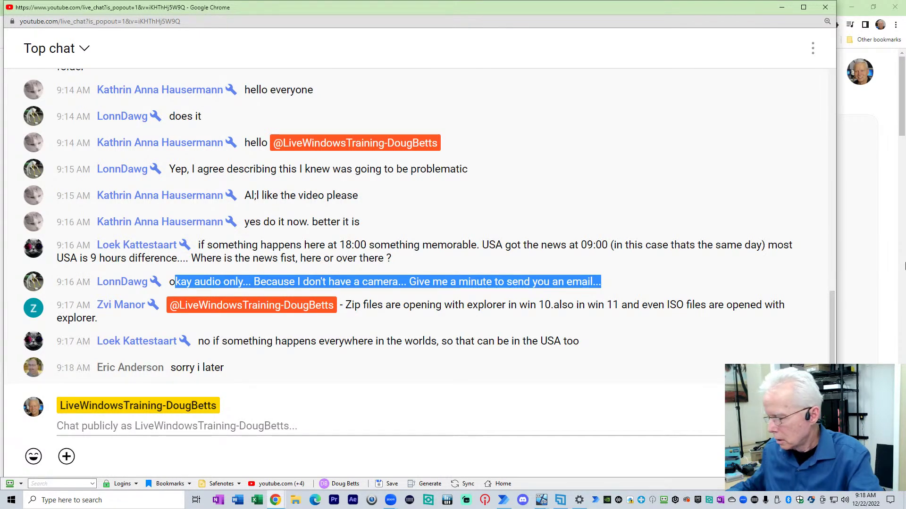
# Step: Open the live stream's Customization settings in YouTube Studio
pyautogui.hotkey('alt', 'Tab')
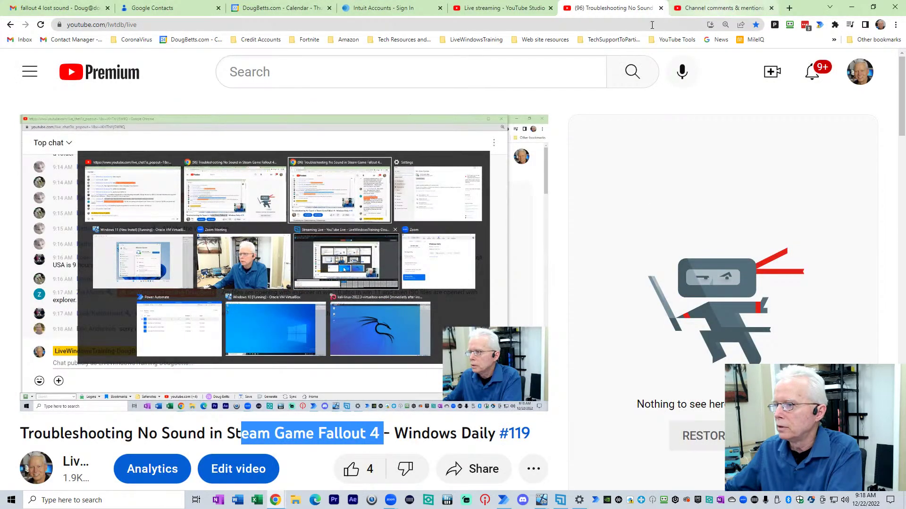
pyautogui.click(500, 8)
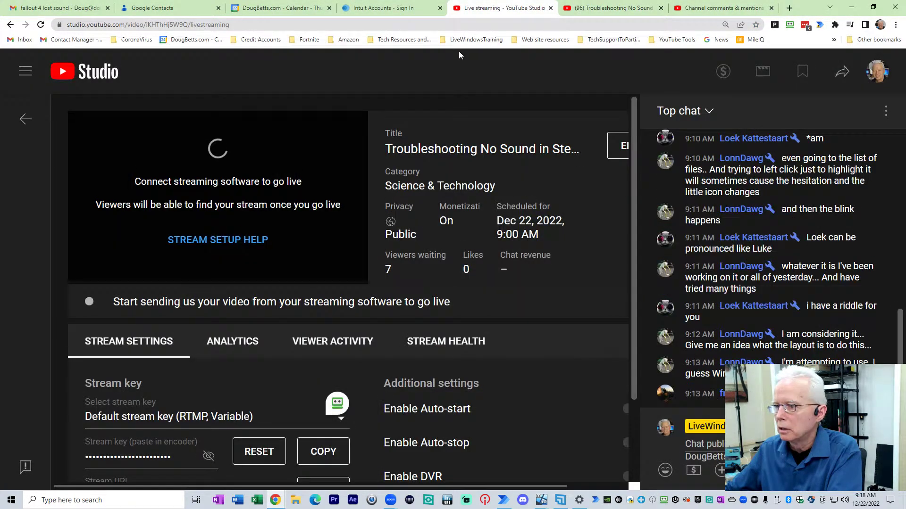
pyautogui.click(617, 150)
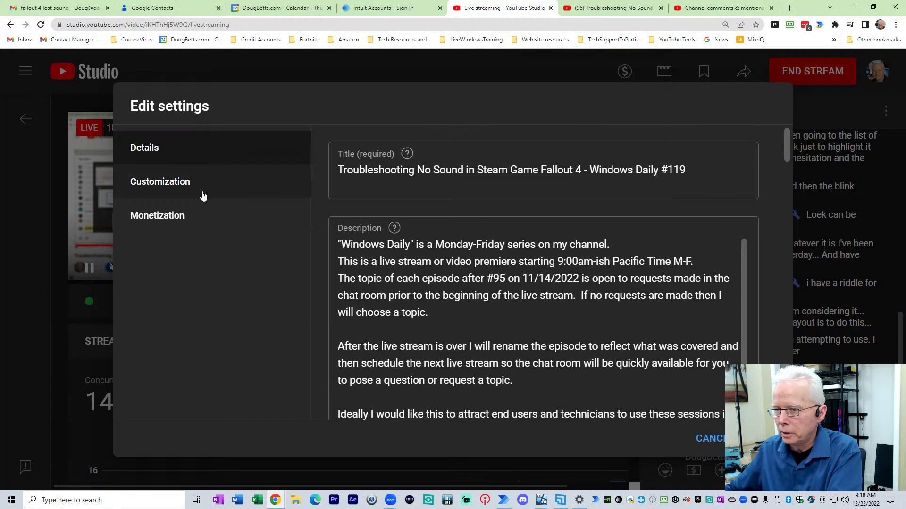
pyautogui.click(191, 189)
pyautogui.scroll(-7, 536, 364)
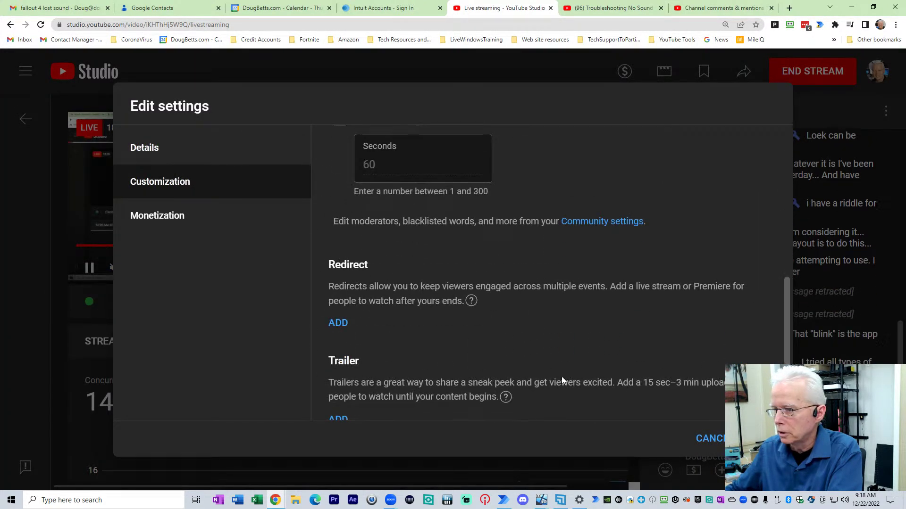
# Step: Browse subscribed-channel videos for a redirect, then cancel without adding one
pyautogui.click(338, 324)
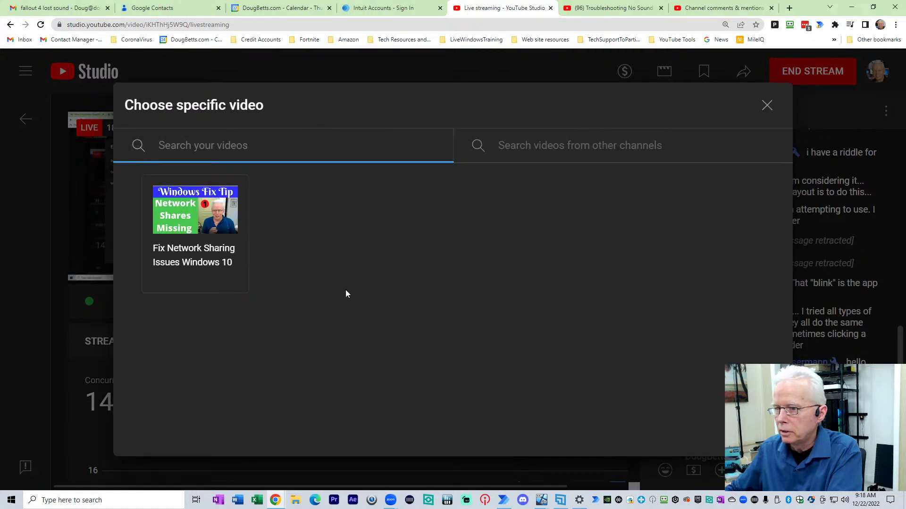
pyautogui.click(509, 157)
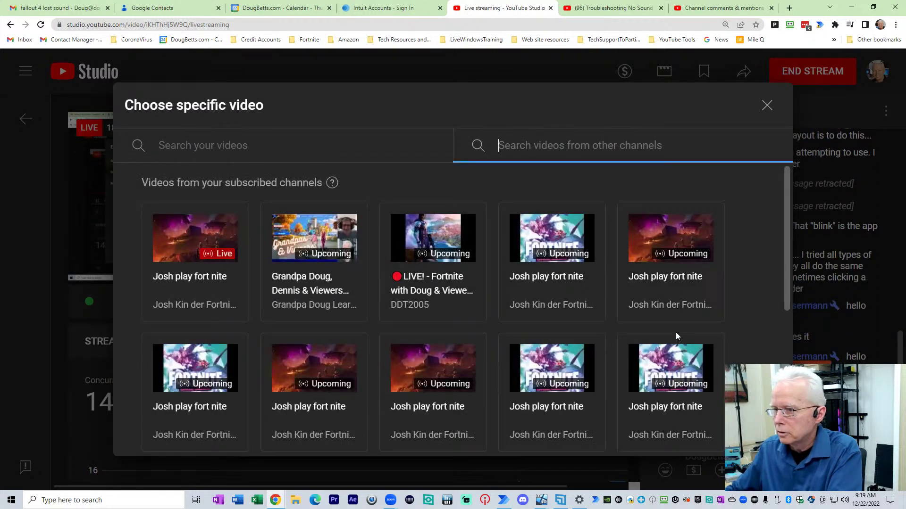
pyautogui.scroll(-2, 692, 360)
pyautogui.scroll(-3, 692, 360)
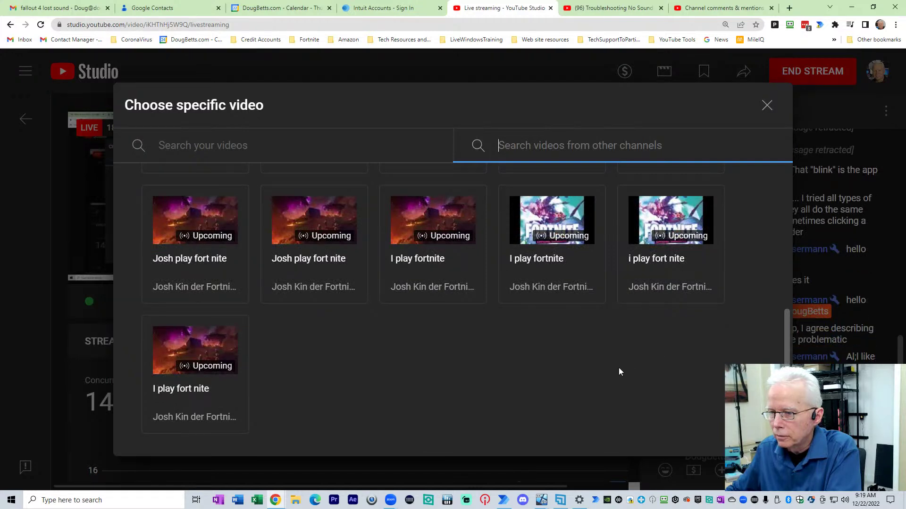
pyautogui.scroll(5, 618, 367)
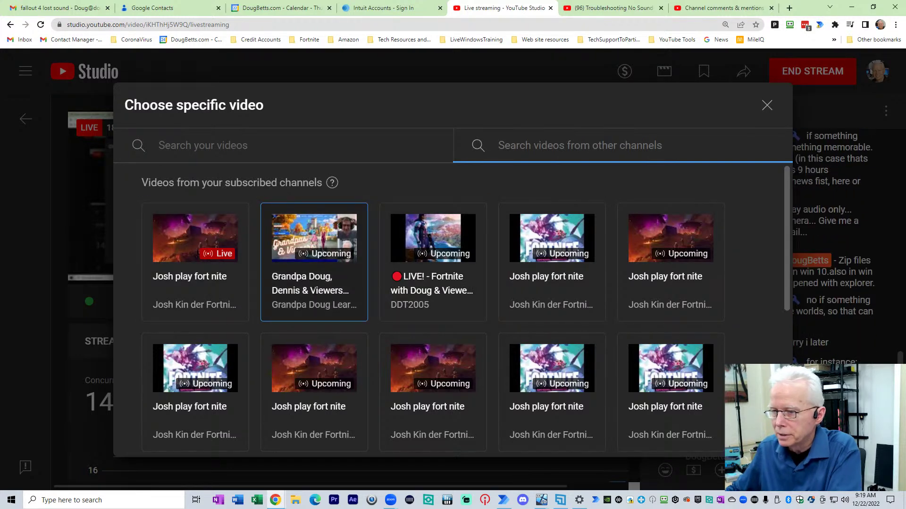
pyautogui.click(767, 105)
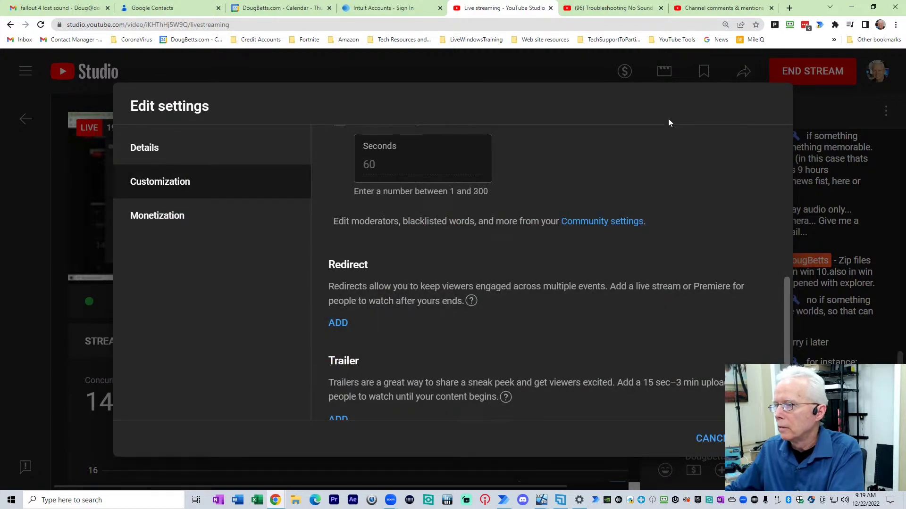
pyautogui.click(711, 440)
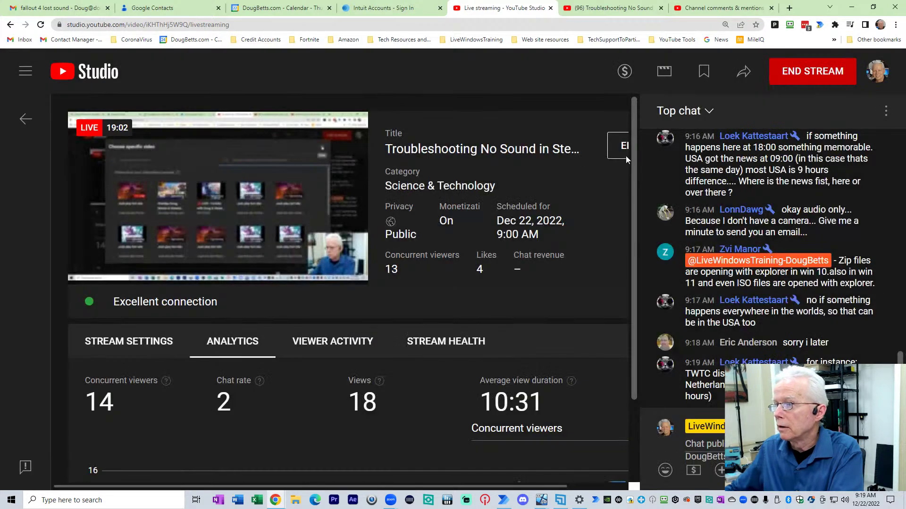
pyautogui.click(599, 11)
pyautogui.hotkey('alt', 'Tab')
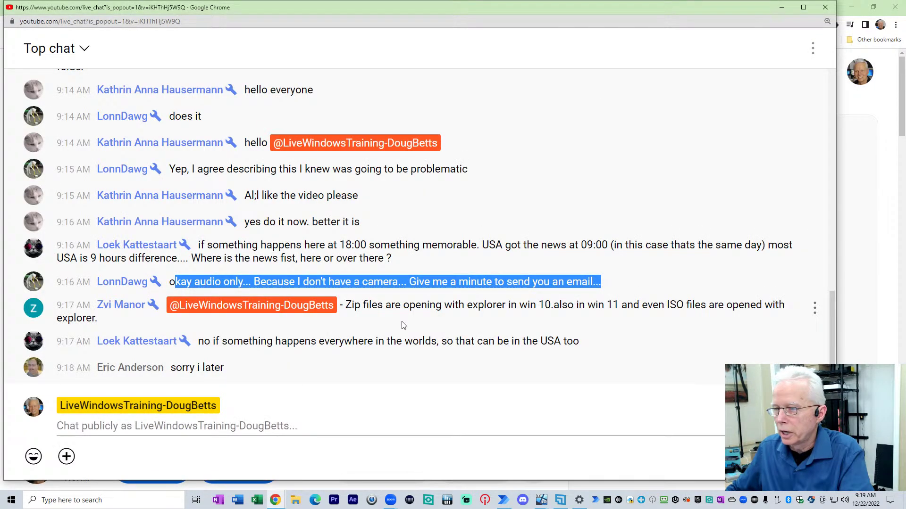
pyautogui.moveTo(345, 304); pyautogui.dragTo(557, 321)
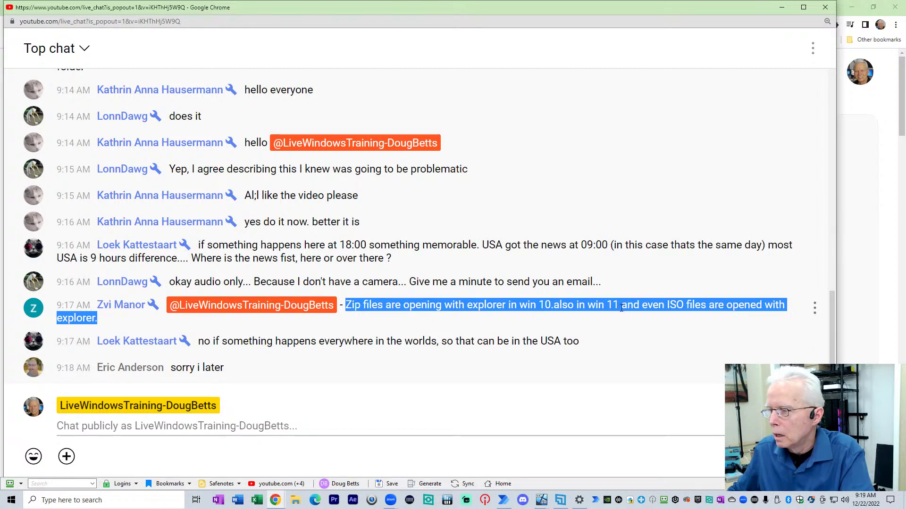
pyautogui.click(668, 306)
pyautogui.moveTo(667, 305); pyautogui.dragTo(667, 306)
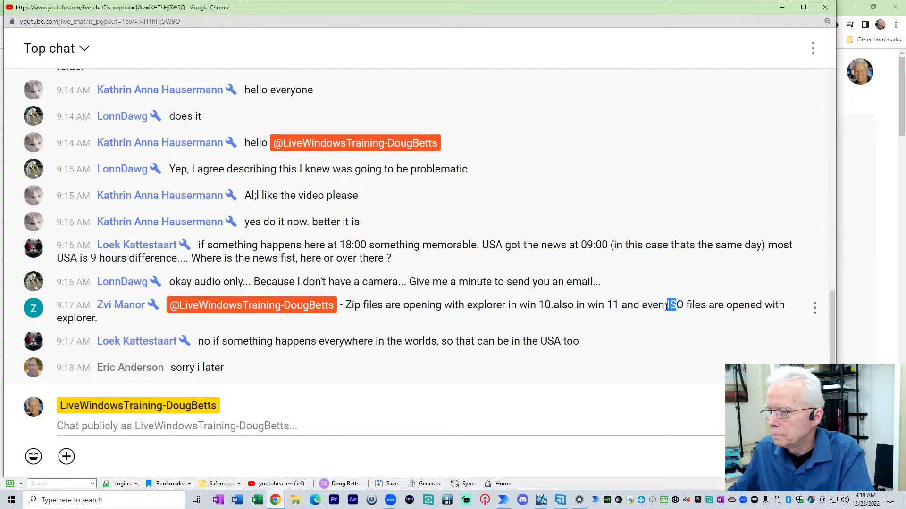
pyautogui.click(575, 306)
pyautogui.moveTo(508, 306); pyautogui.dragTo(658, 305)
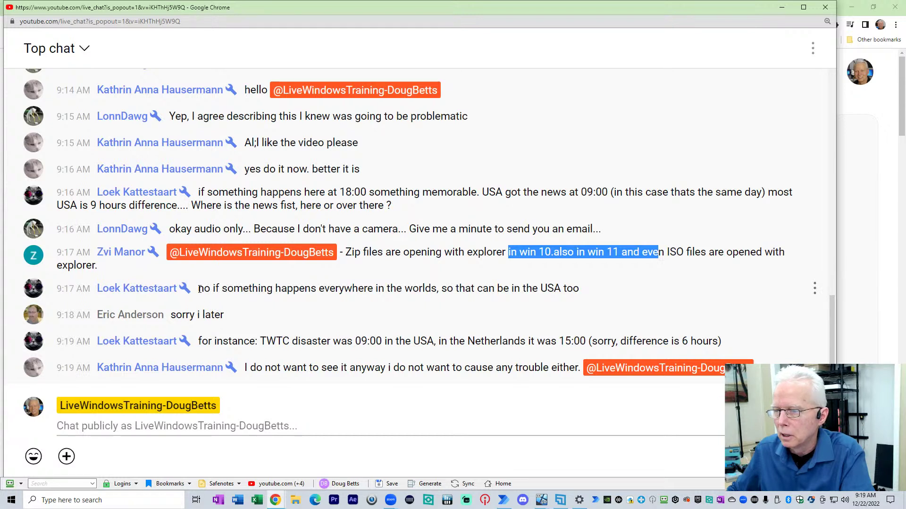
pyautogui.moveTo(198, 289); pyautogui.dragTo(574, 285)
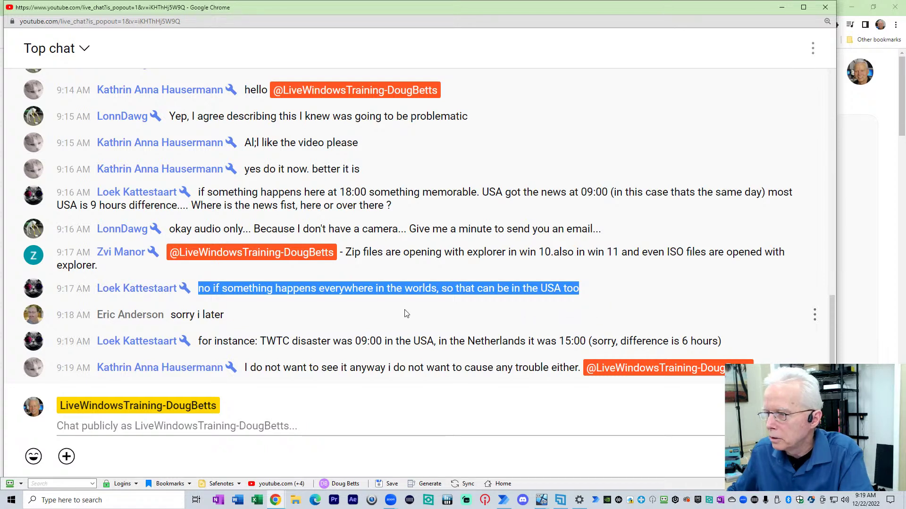
pyautogui.moveTo(213, 291); pyautogui.dragTo(589, 293)
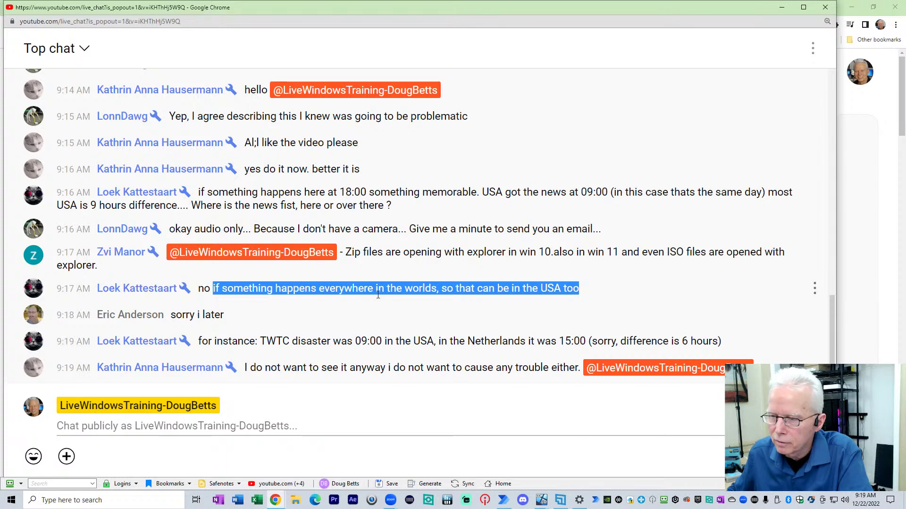
pyautogui.click(442, 293)
pyautogui.moveTo(447, 263); pyautogui.dragTo(568, 264)
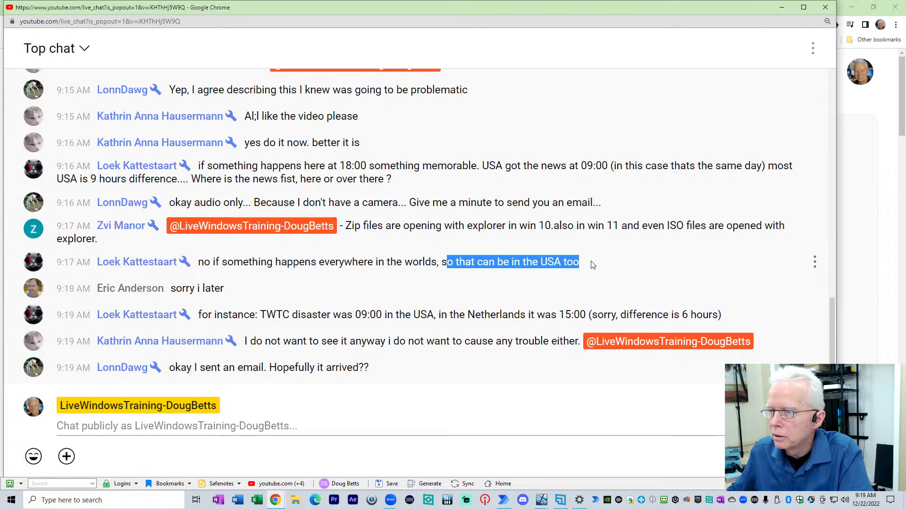
pyautogui.click(267, 165)
pyautogui.moveTo(246, 166); pyautogui.dragTo(367, 166)
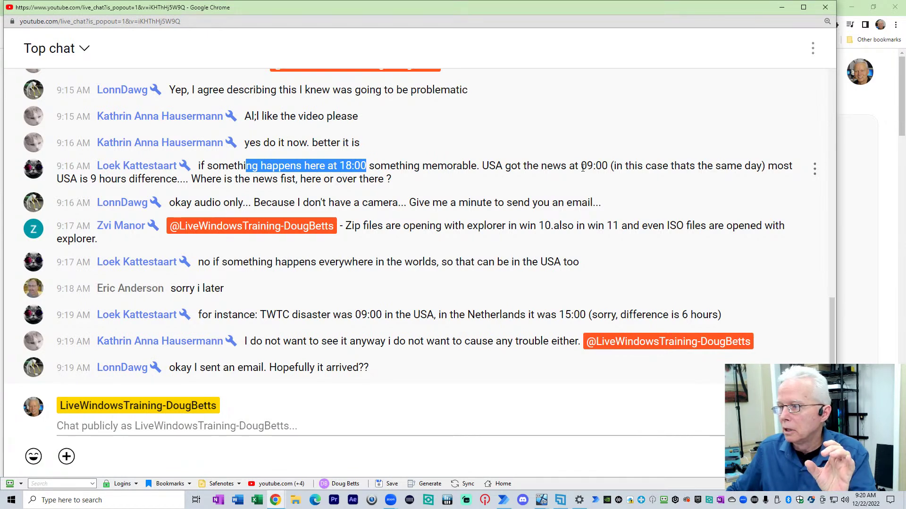
pyautogui.moveTo(581, 166); pyautogui.dragTo(600, 170)
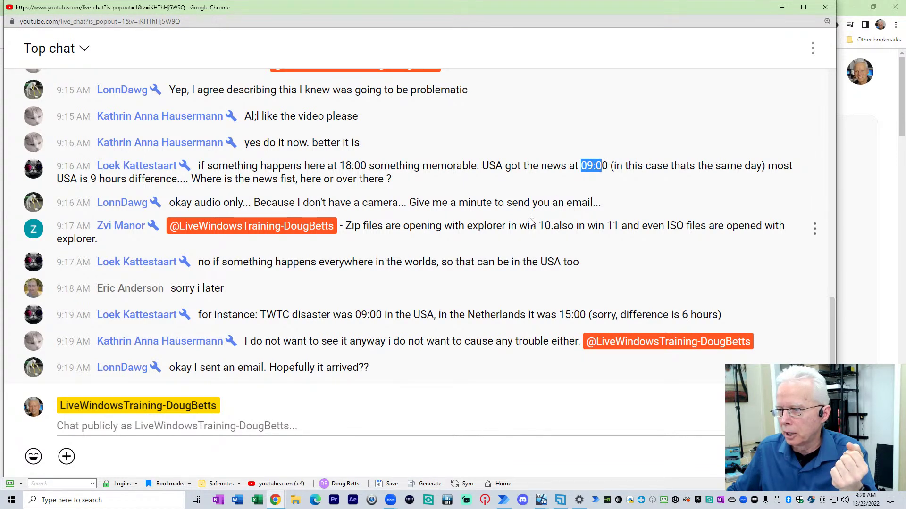
pyautogui.moveTo(243, 262); pyautogui.dragTo(578, 263)
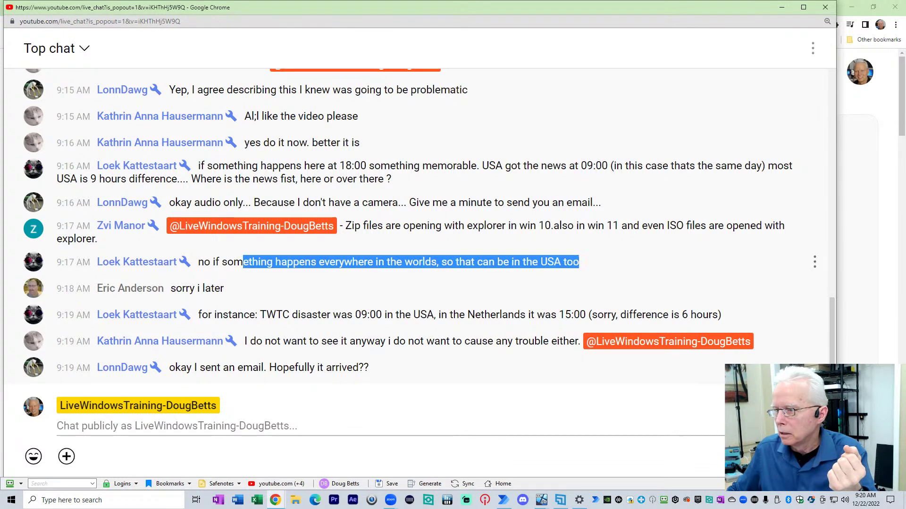
pyautogui.moveTo(199, 315); pyautogui.dragTo(648, 305)
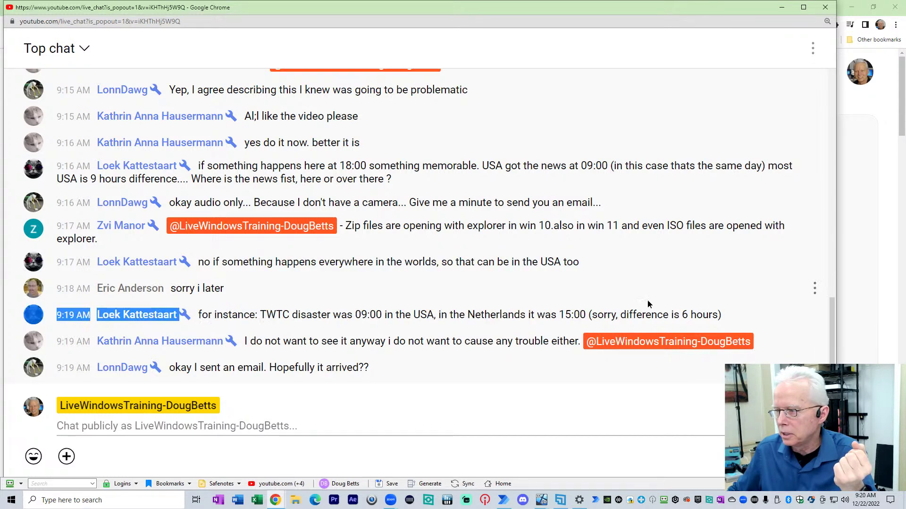
pyautogui.moveTo(706, 302); pyautogui.dragTo(703, 315)
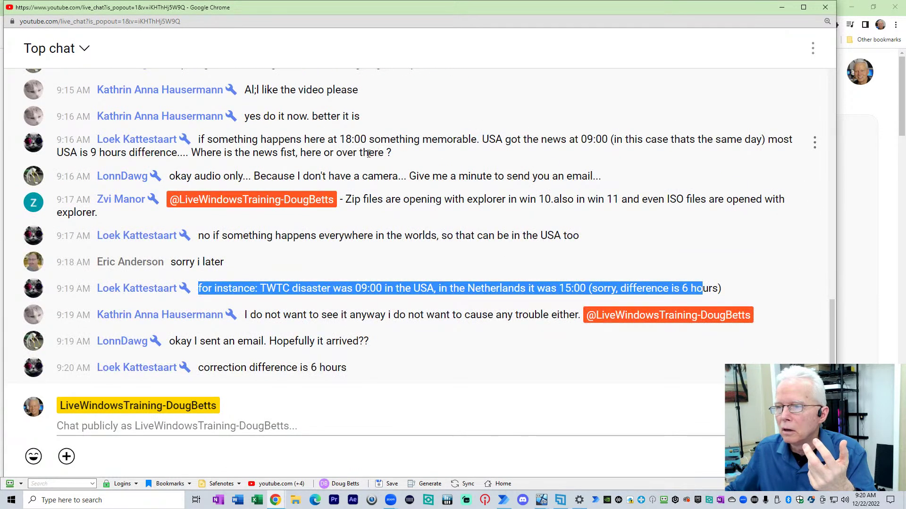
pyautogui.moveTo(206, 152); pyautogui.dragTo(397, 153)
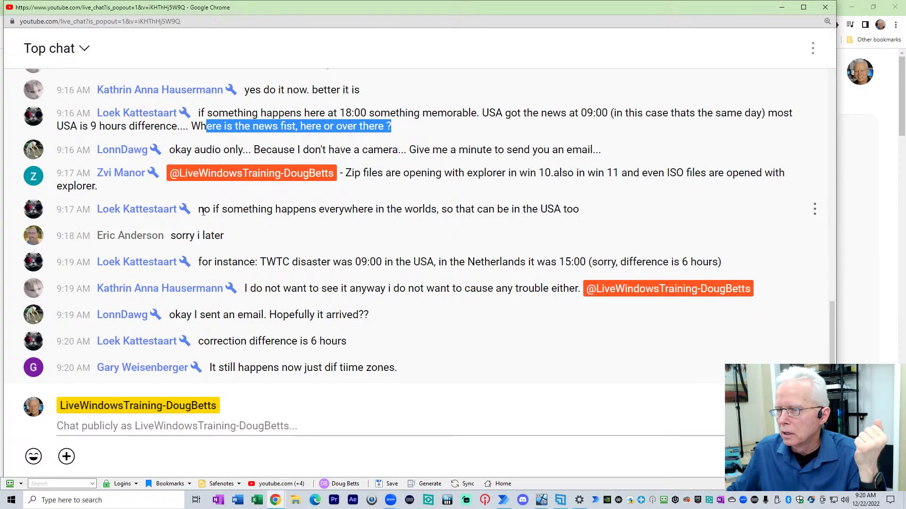
pyautogui.moveTo(198, 209); pyautogui.dragTo(615, 206)
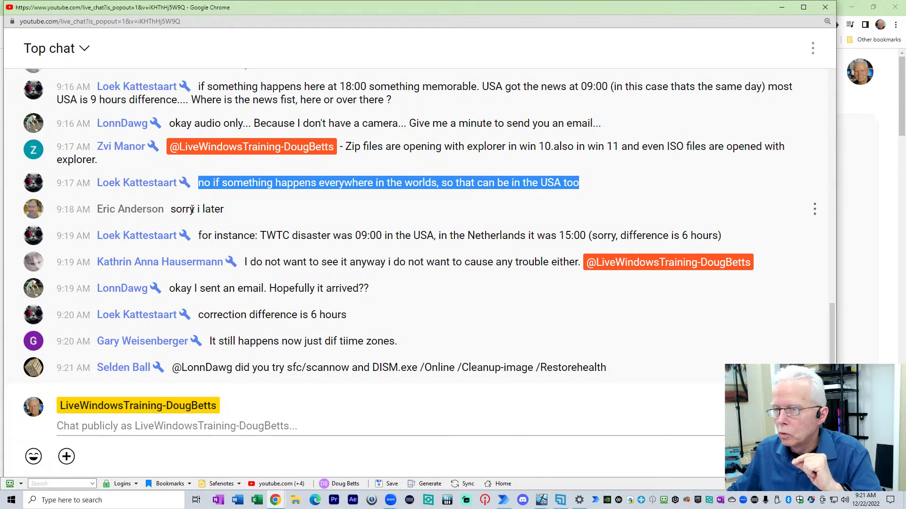
pyautogui.moveTo(175, 211); pyautogui.dragTo(231, 211)
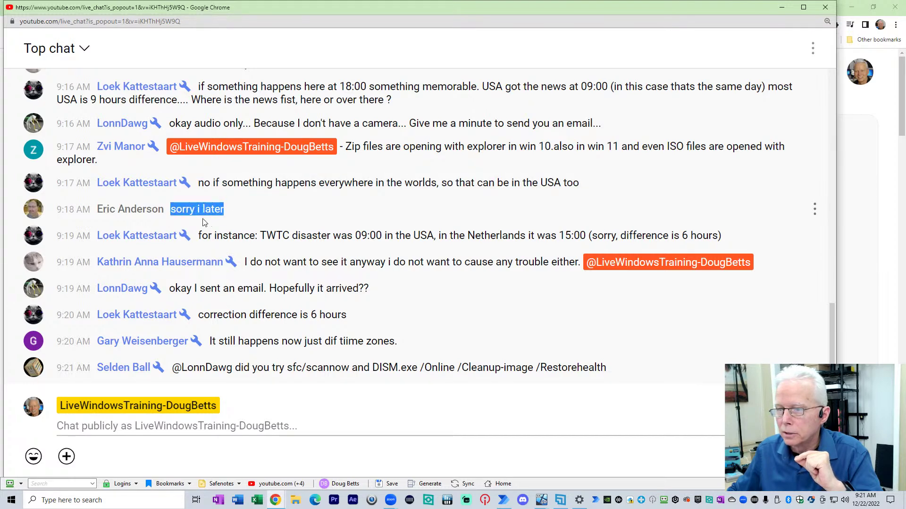
pyautogui.scroll(1, 198, 223)
pyautogui.scroll(1, 197, 221)
pyautogui.scroll(-2, 197, 221)
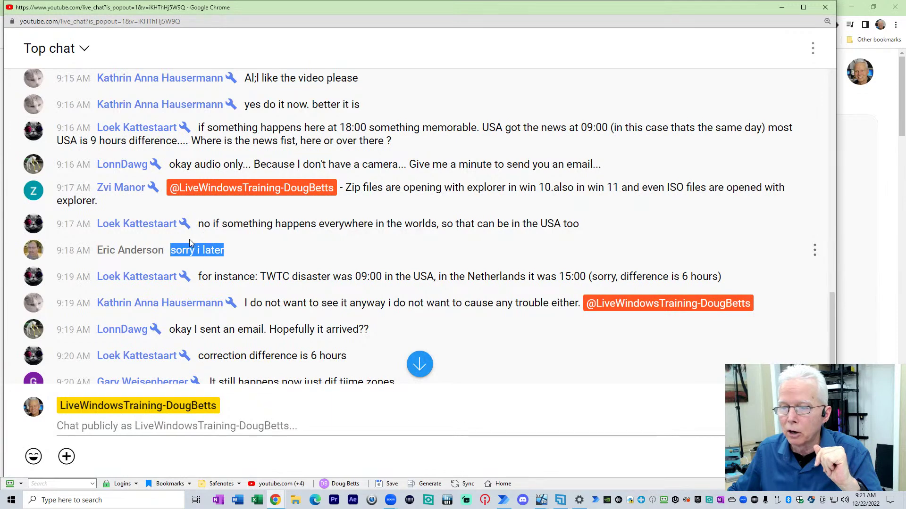
pyautogui.moveTo(172, 251); pyautogui.dragTo(226, 254)
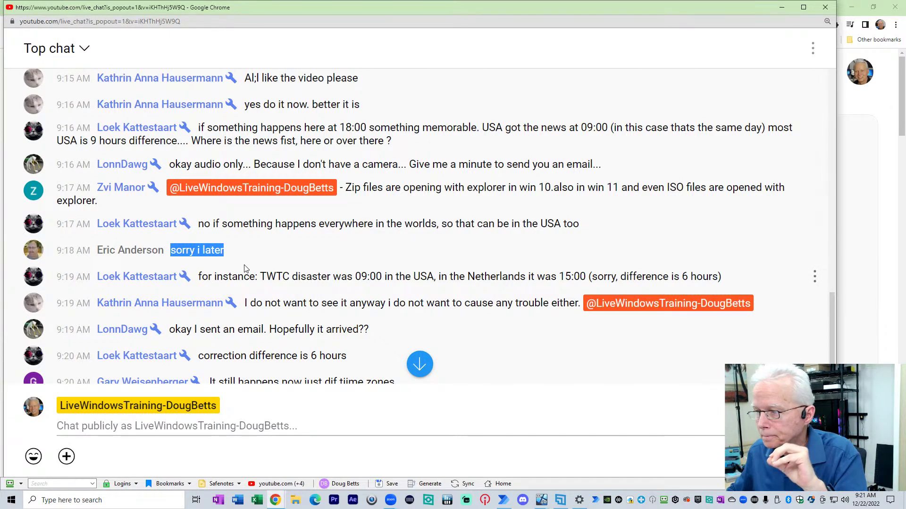
pyautogui.moveTo(208, 277); pyautogui.dragTo(428, 275)
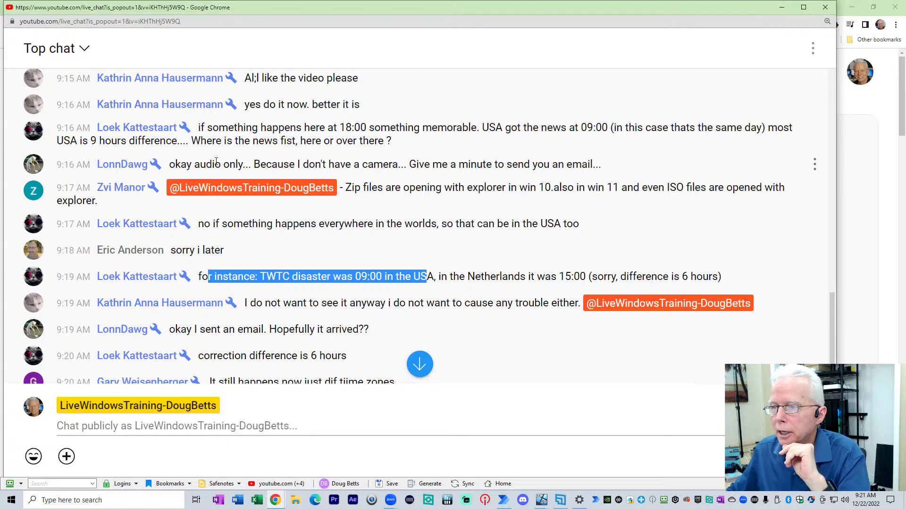
pyautogui.moveTo(189, 164); pyautogui.dragTo(552, 172)
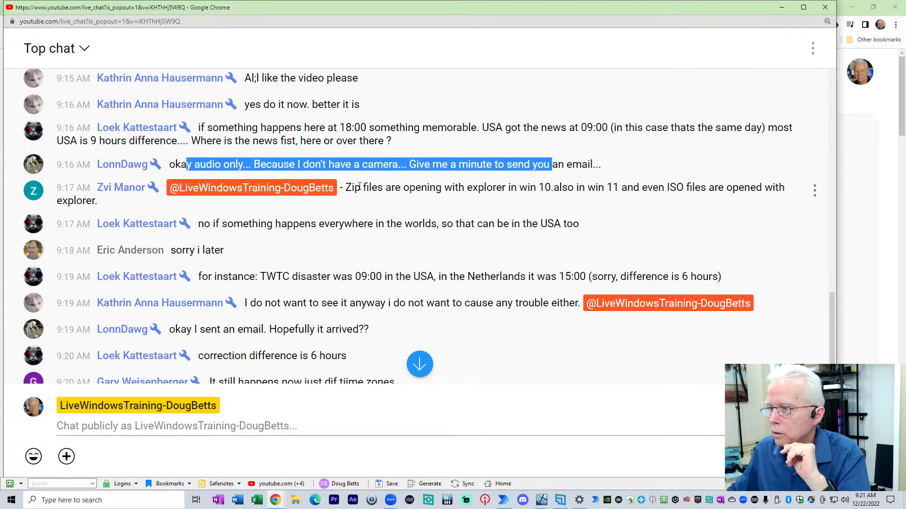
pyautogui.moveTo(352, 187); pyautogui.dragTo(403, 212)
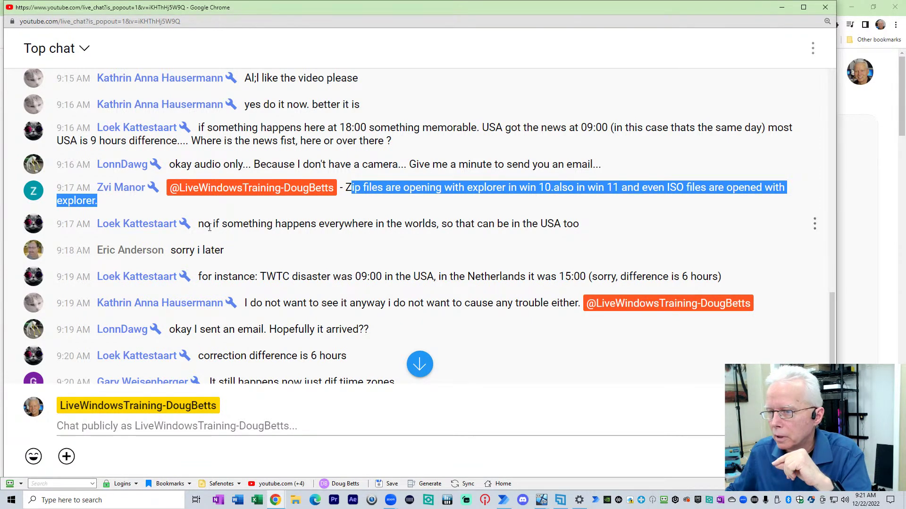
pyautogui.moveTo(204, 223); pyautogui.dragTo(589, 234)
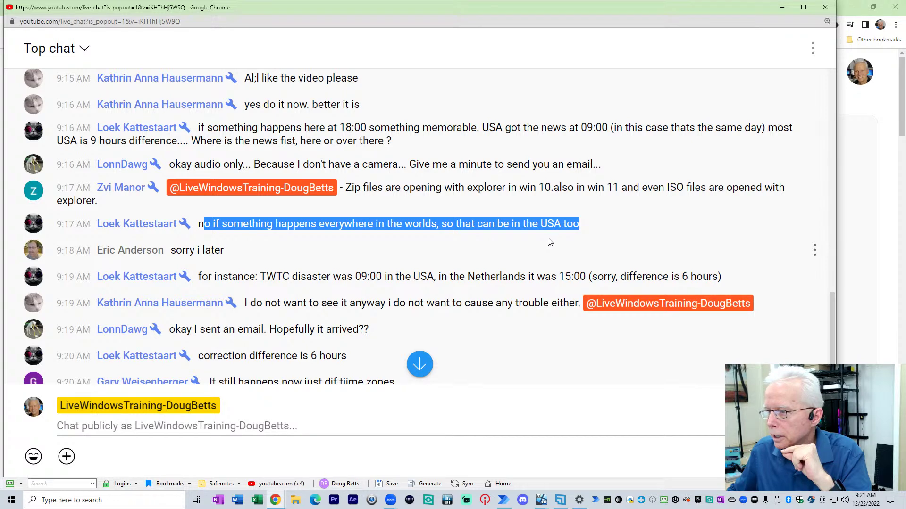
pyautogui.moveTo(182, 250); pyautogui.dragTo(608, 293)
pyautogui.moveTo(247, 305); pyautogui.dragTo(502, 311)
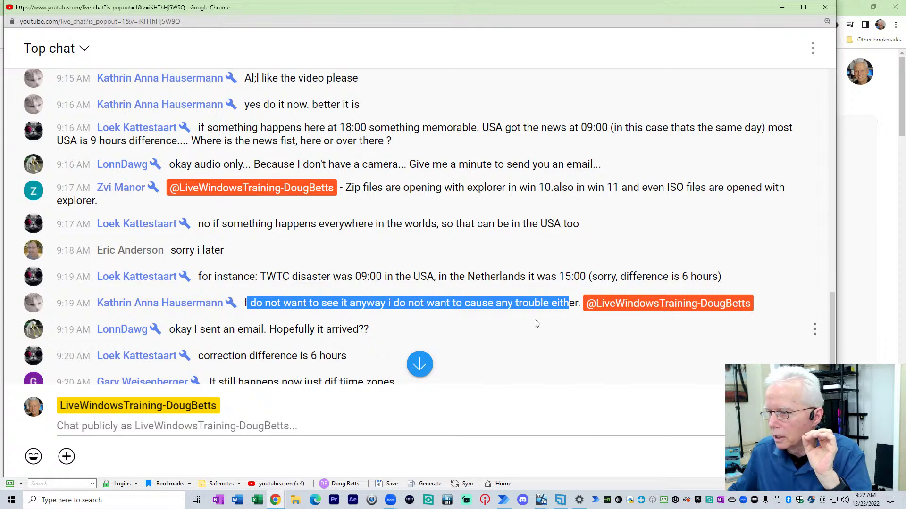
pyautogui.scroll(-2, 537, 324)
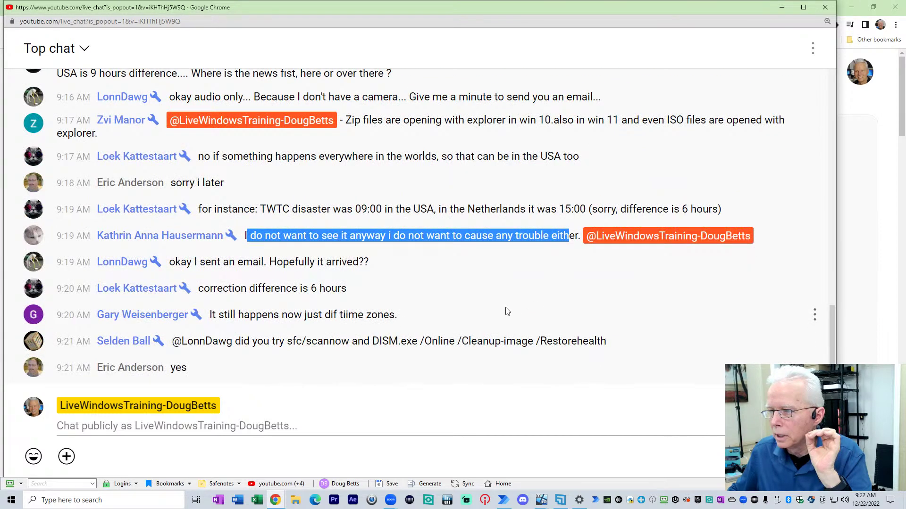
pyautogui.click(345, 236)
pyautogui.moveTo(253, 236); pyautogui.dragTo(527, 244)
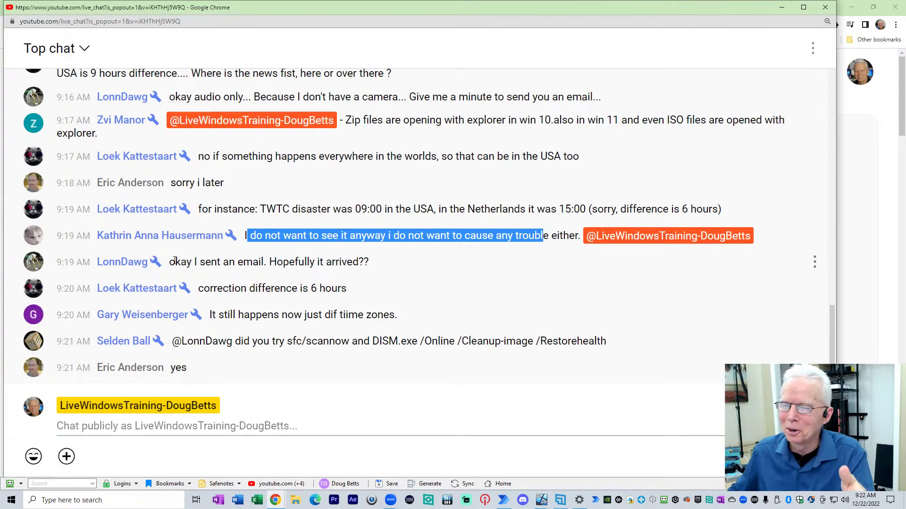
pyautogui.moveTo(170, 262); pyautogui.dragTo(364, 262)
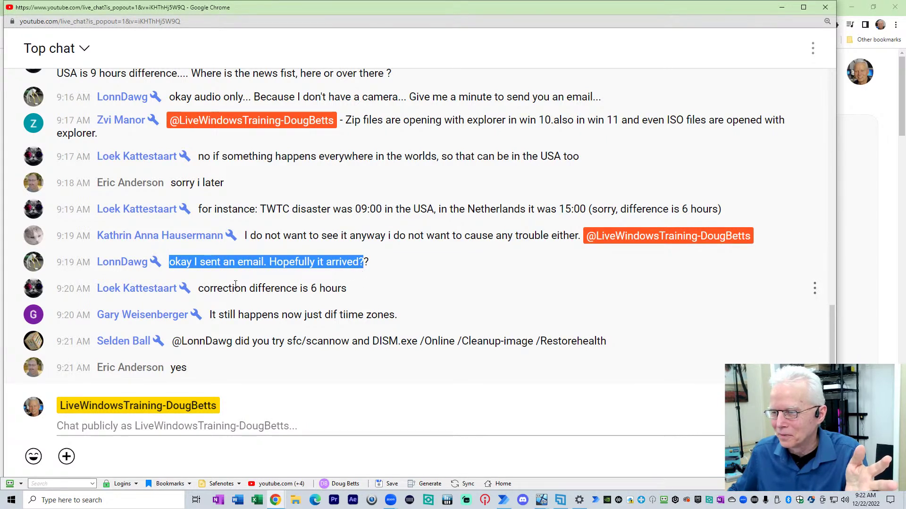
pyautogui.moveTo(203, 290); pyautogui.dragTo(354, 296)
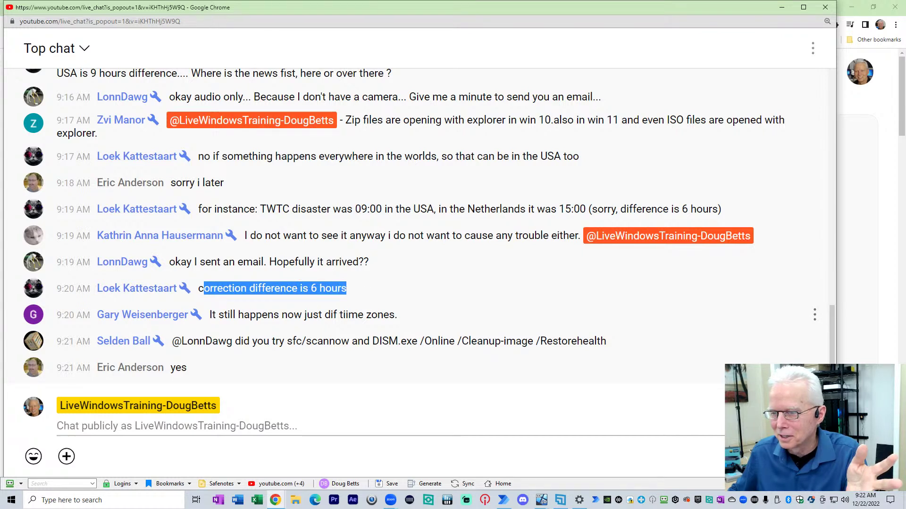
pyautogui.moveTo(215, 315); pyautogui.dragTo(395, 321)
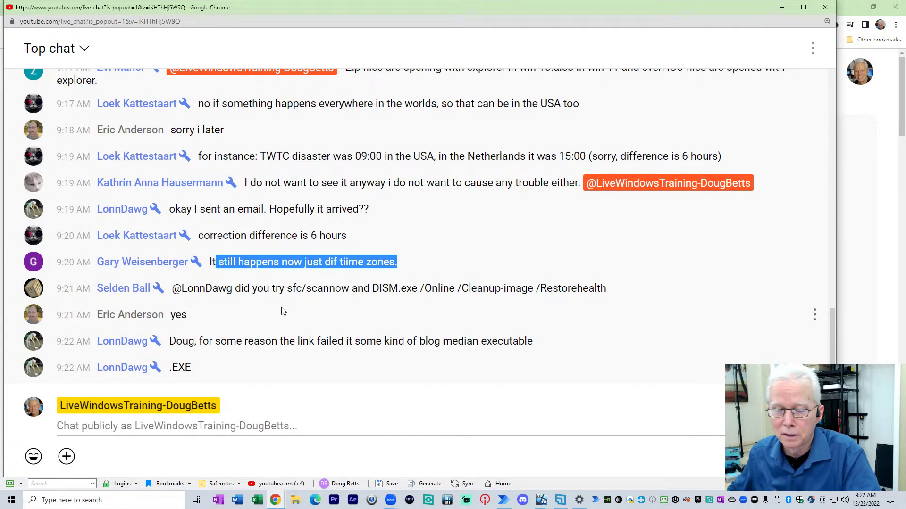
pyautogui.click(235, 288)
pyautogui.moveTo(235, 289); pyautogui.dragTo(570, 300)
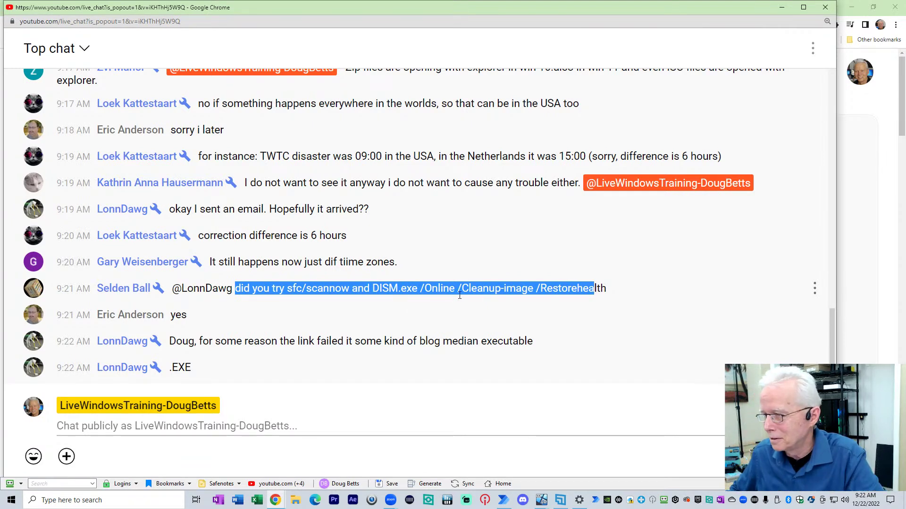
pyautogui.click(607, 292)
pyautogui.moveTo(573, 288); pyautogui.dragTo(235, 288)
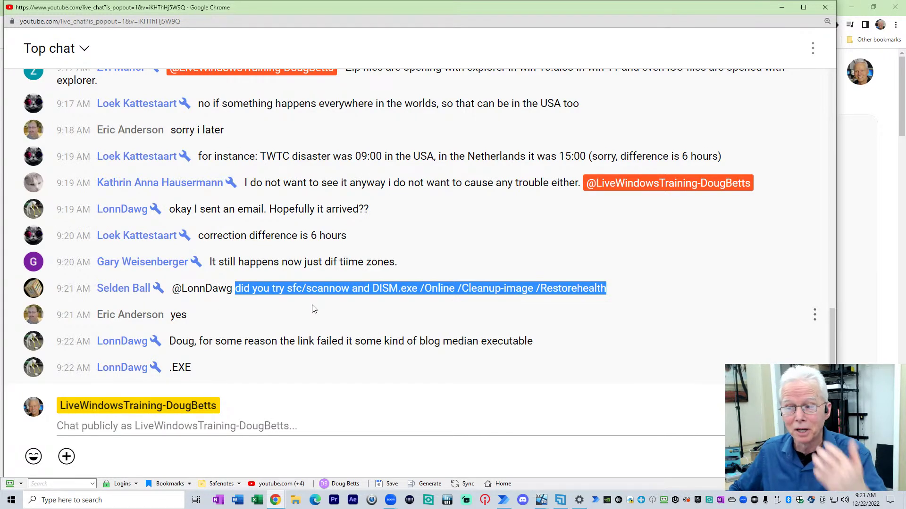
pyautogui.doubleClick(178, 315)
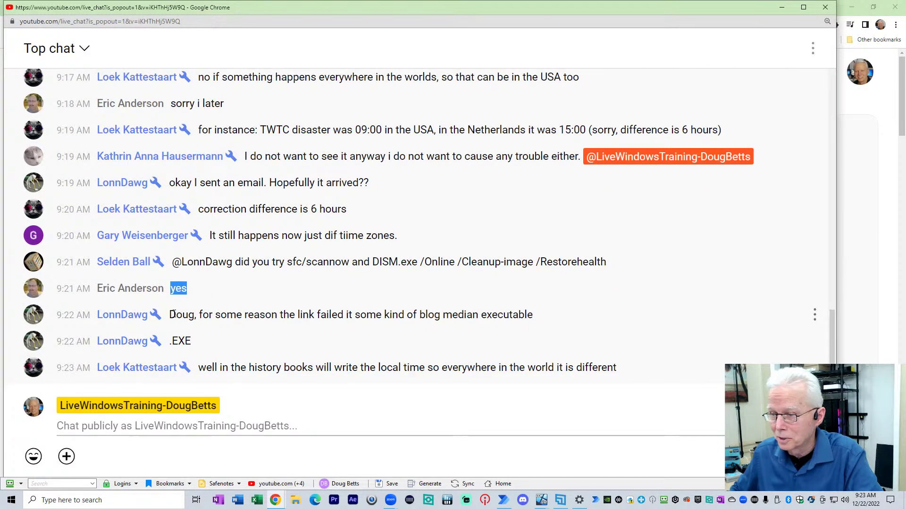
pyautogui.moveTo(174, 314); pyautogui.dragTo(549, 302)
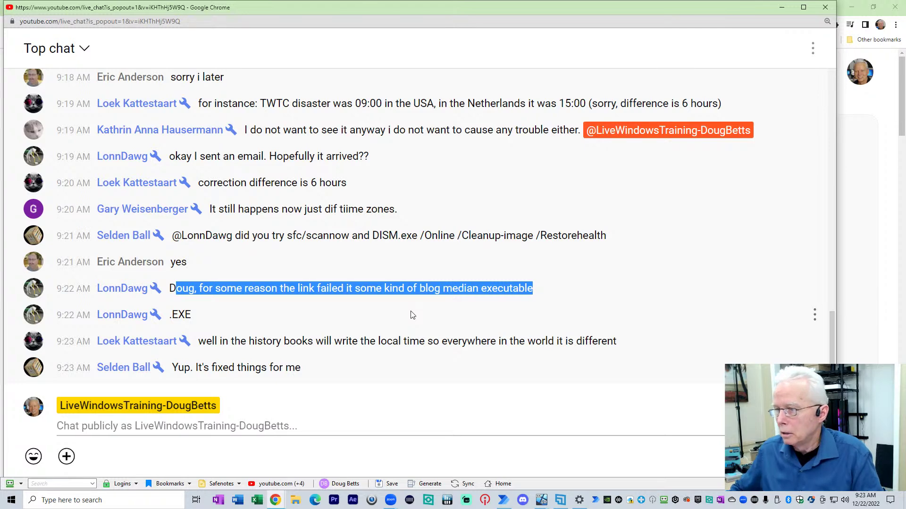
pyautogui.hotkey('alt', 'Tab')
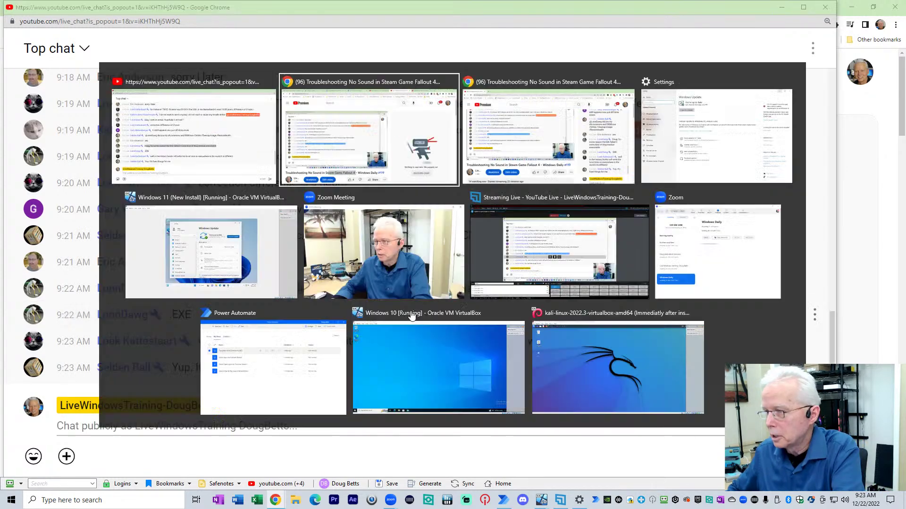
pyautogui.hotkey('alt', 'Tab')
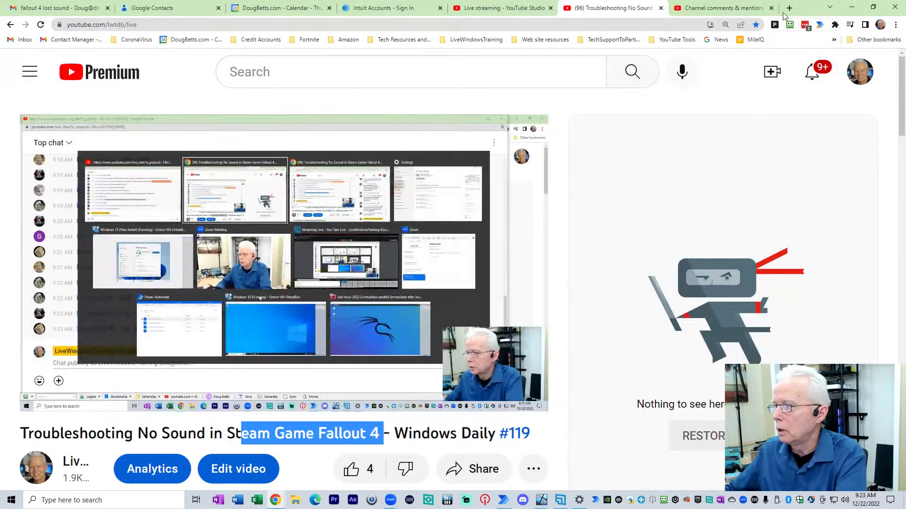
pyautogui.click(788, 8)
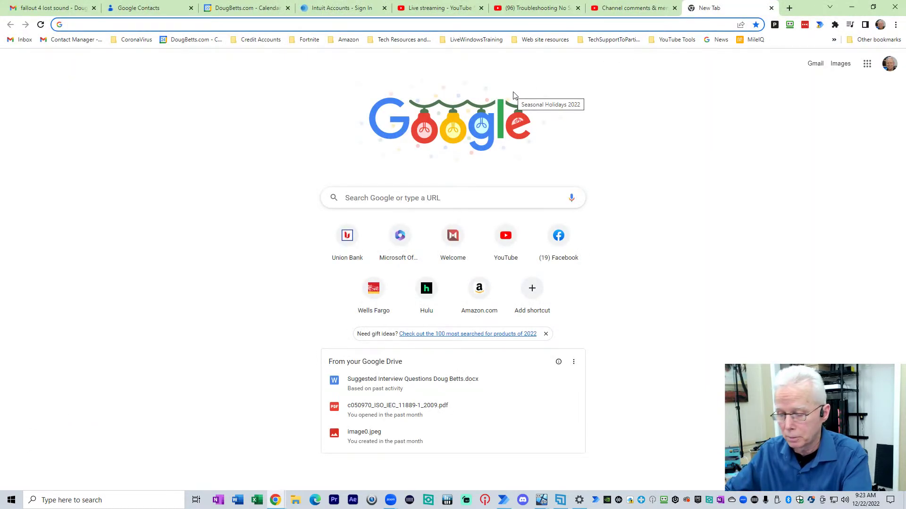
pyautogui.write('www.')
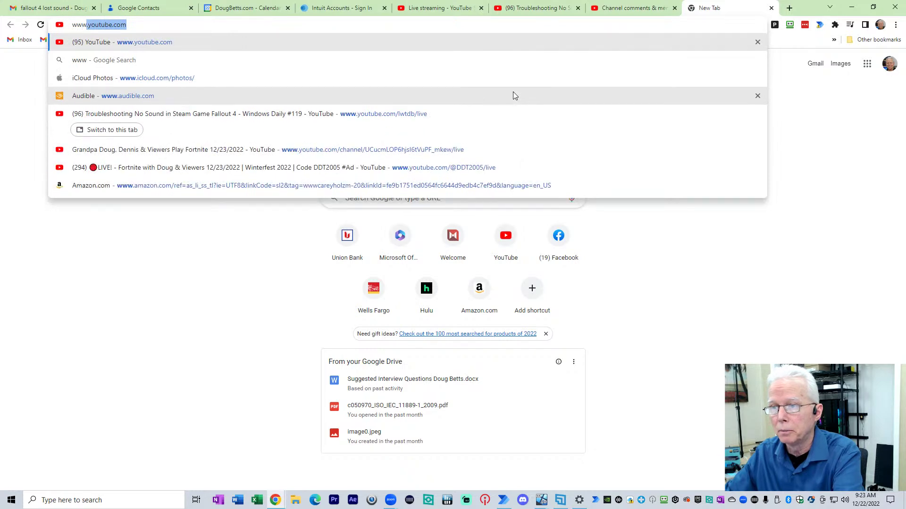
pyautogui.write('logmei')
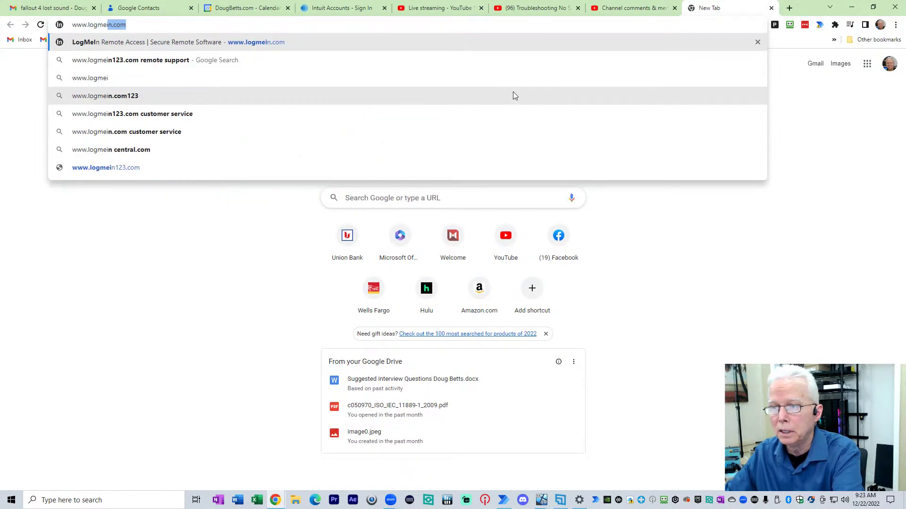
pyautogui.write('n123')
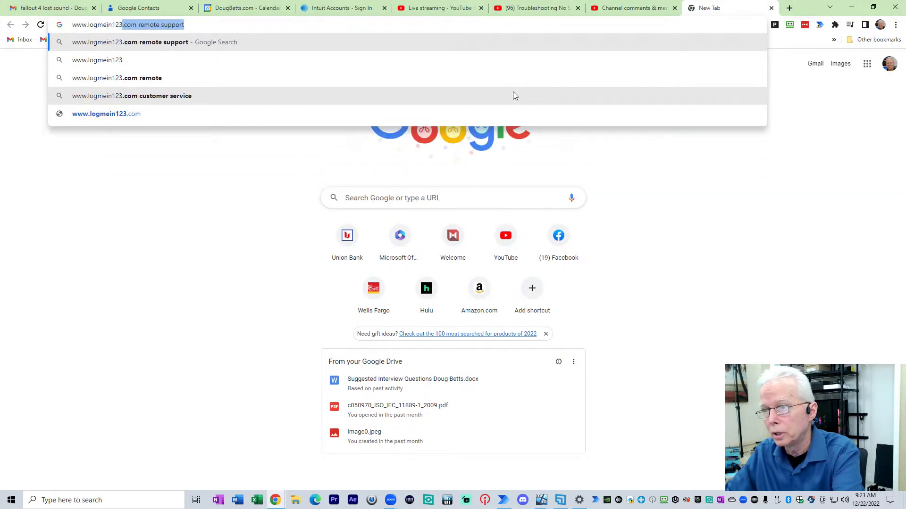
pyautogui.write('.com')
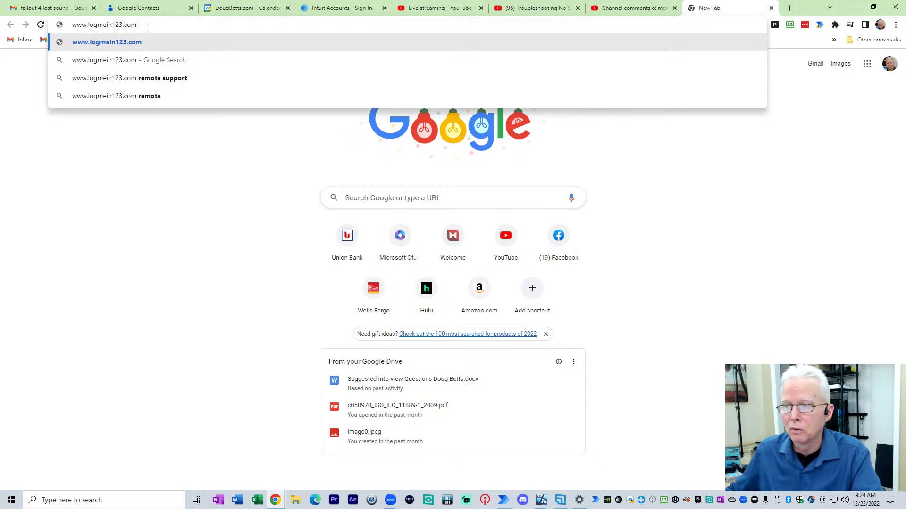
pyautogui.press('Return')
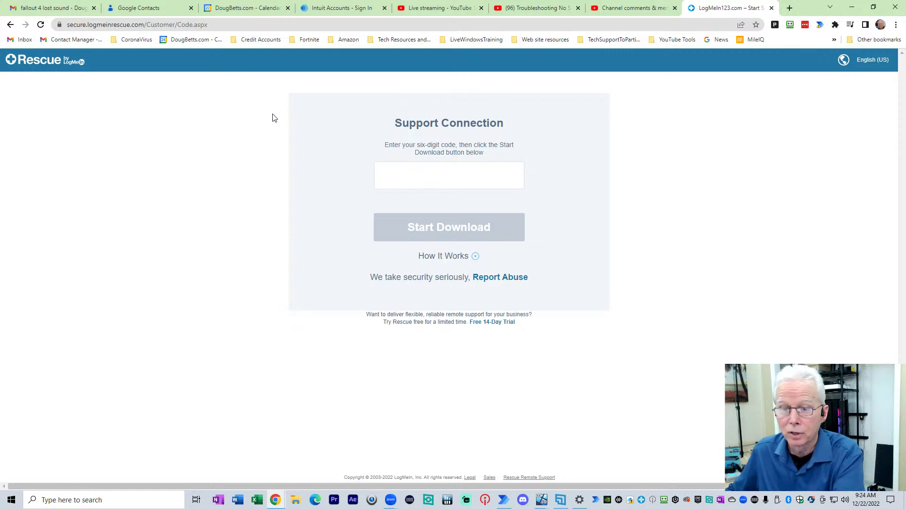
pyautogui.hotkey('alt', 'Tab')
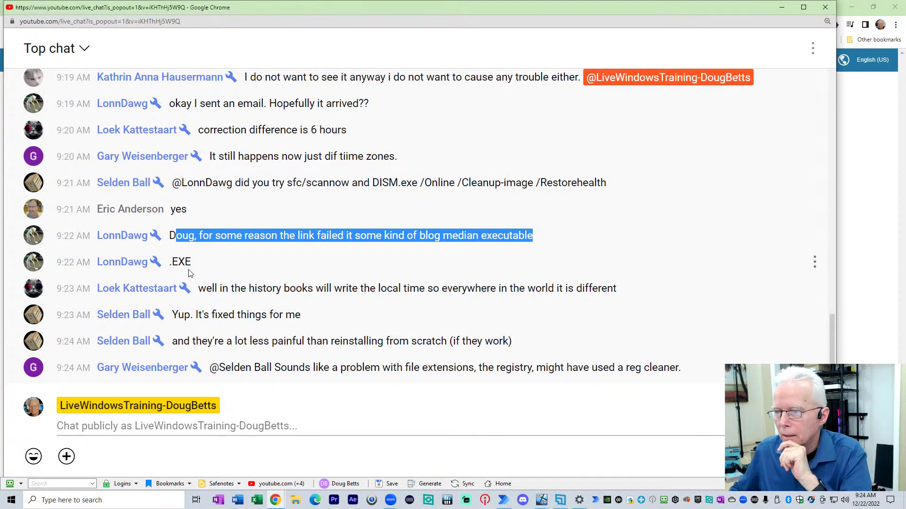
pyautogui.moveTo(172, 261); pyautogui.dragTo(199, 264)
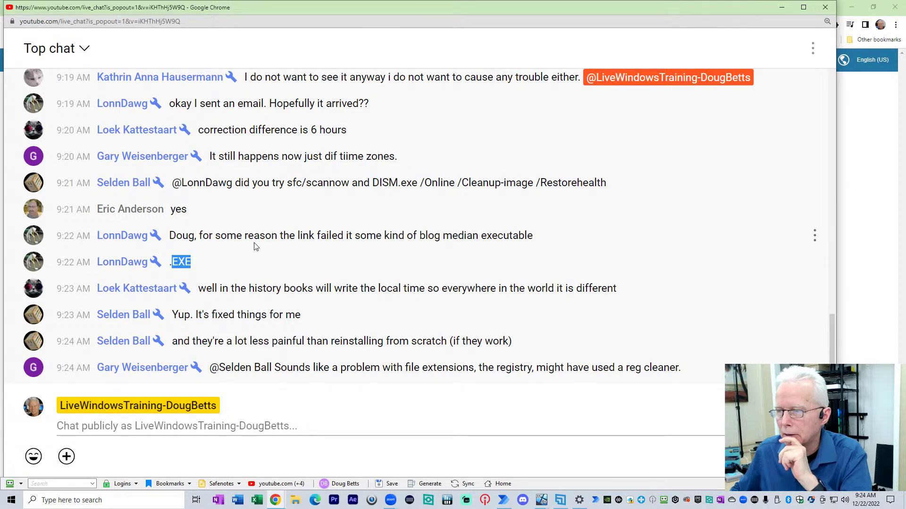
pyautogui.moveTo(175, 235); pyautogui.dragTo(527, 227)
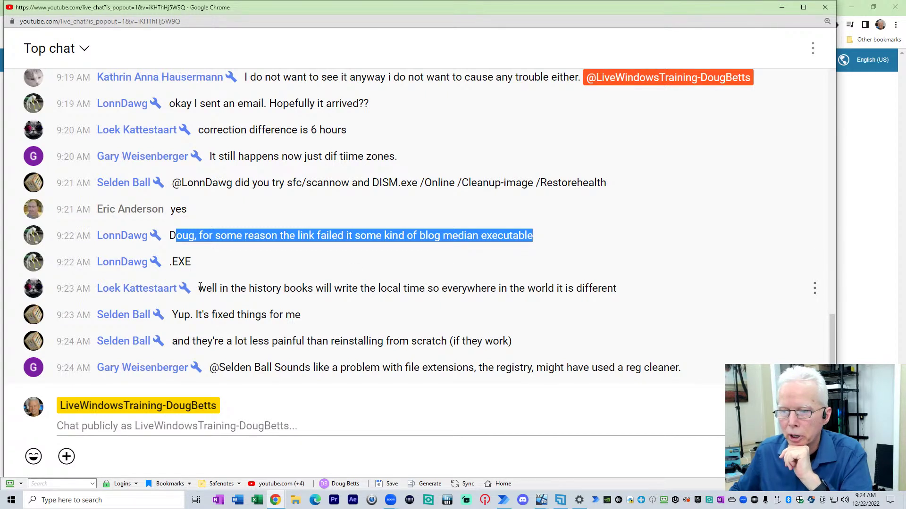
pyautogui.moveTo(199, 288); pyautogui.dragTo(618, 288)
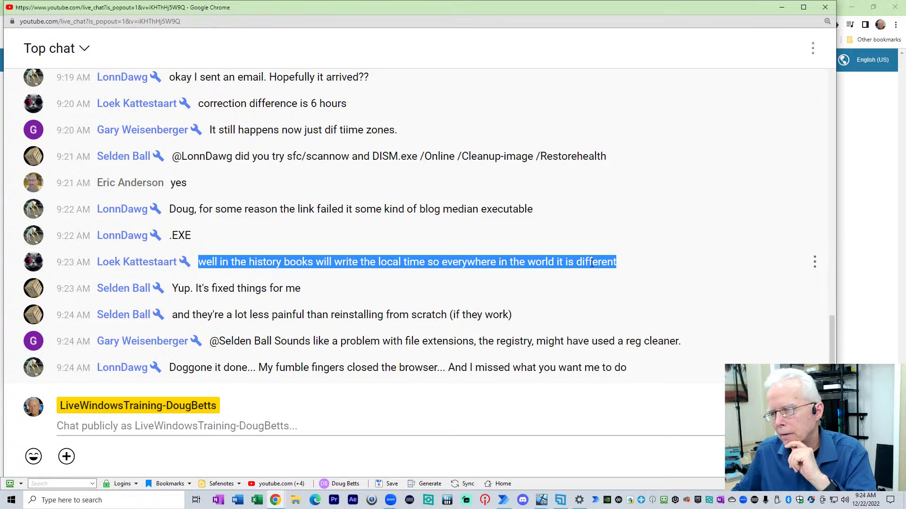
pyautogui.click(409, 262)
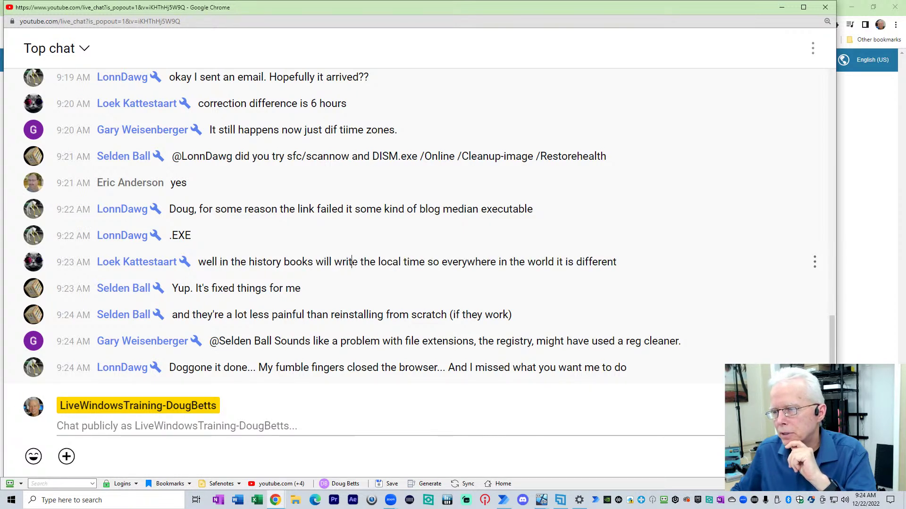
pyautogui.moveTo(352, 261); pyautogui.dragTo(493, 262)
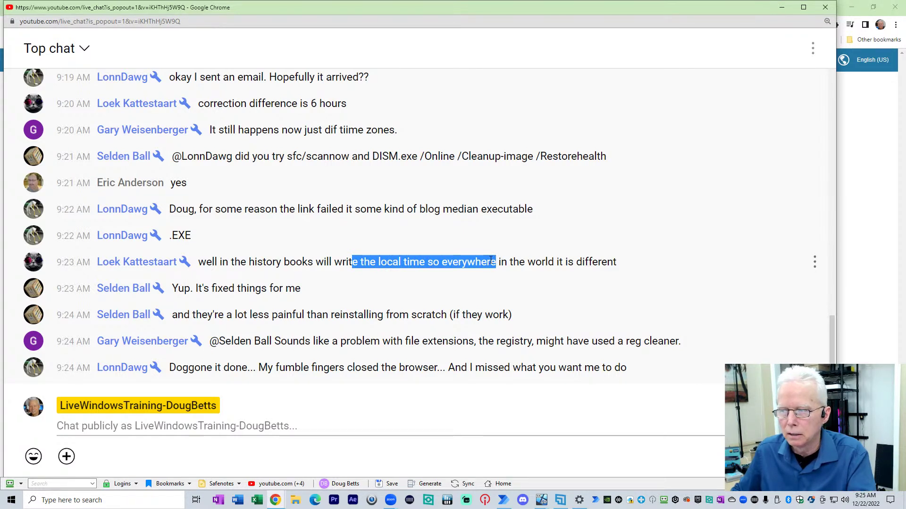
pyautogui.moveTo(496, 262); pyautogui.dragTo(608, 262)
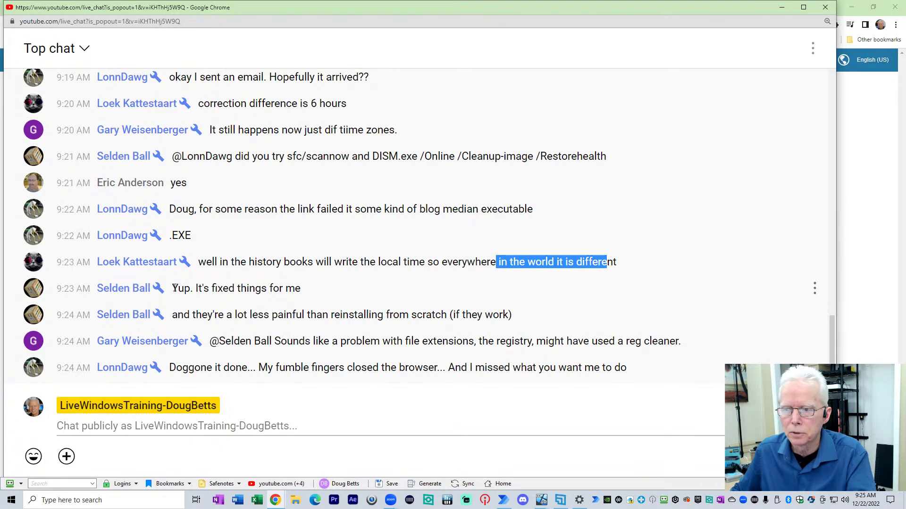
pyautogui.moveTo(174, 288); pyautogui.dragTo(347, 286)
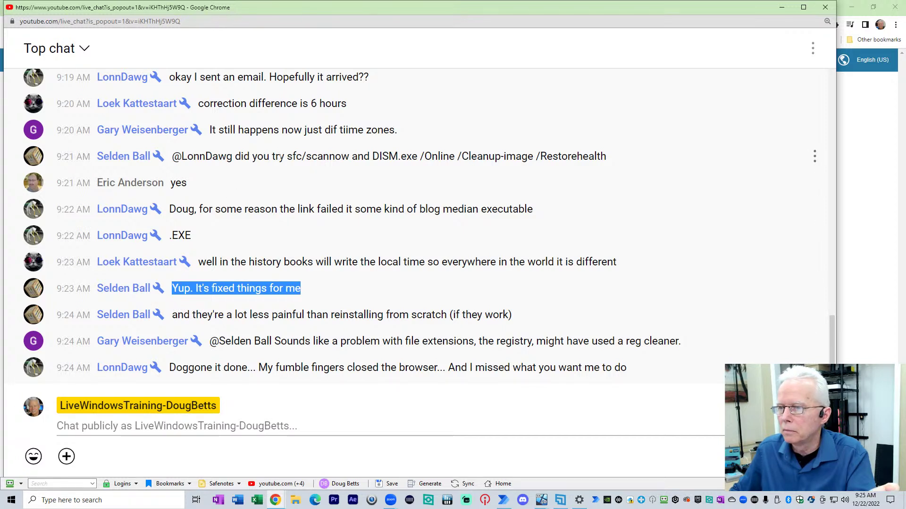
pyautogui.moveTo(286, 156); pyautogui.dragTo(643, 149)
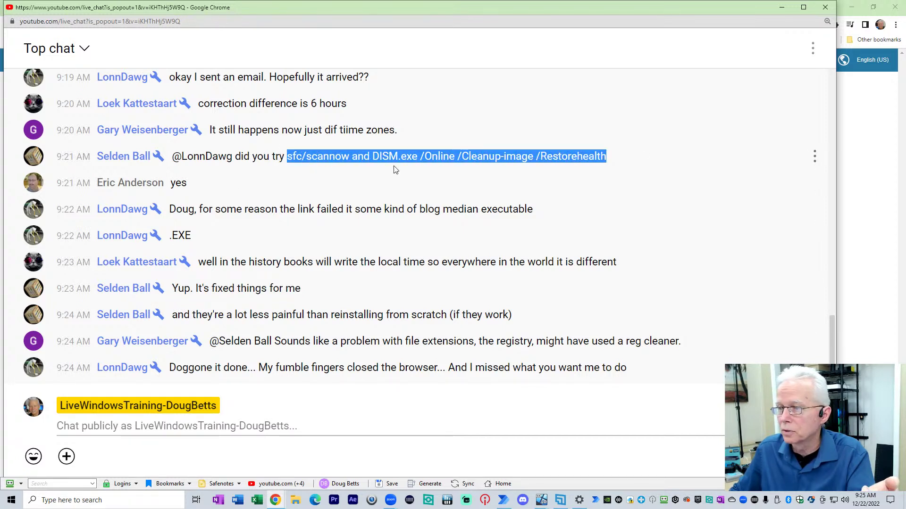
pyautogui.moveTo(171, 289); pyautogui.dragTo(301, 288)
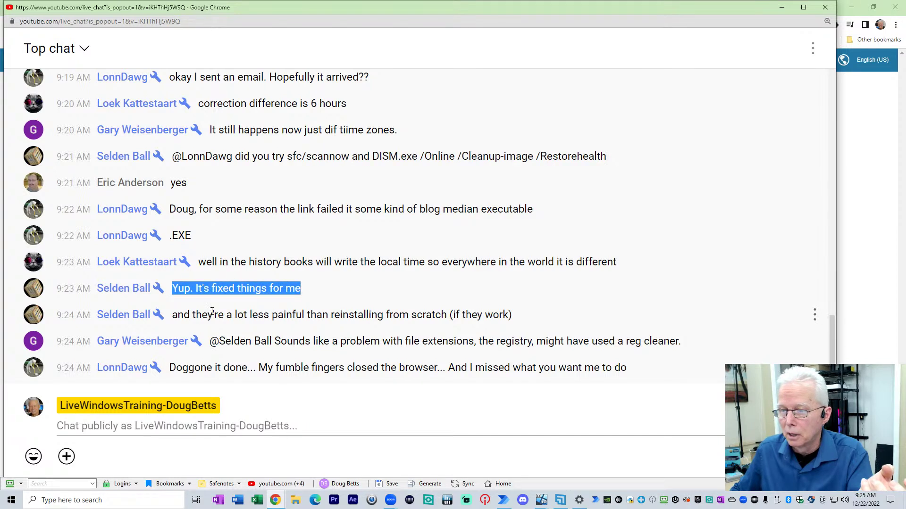
pyautogui.moveTo(172, 315); pyautogui.dragTo(525, 319)
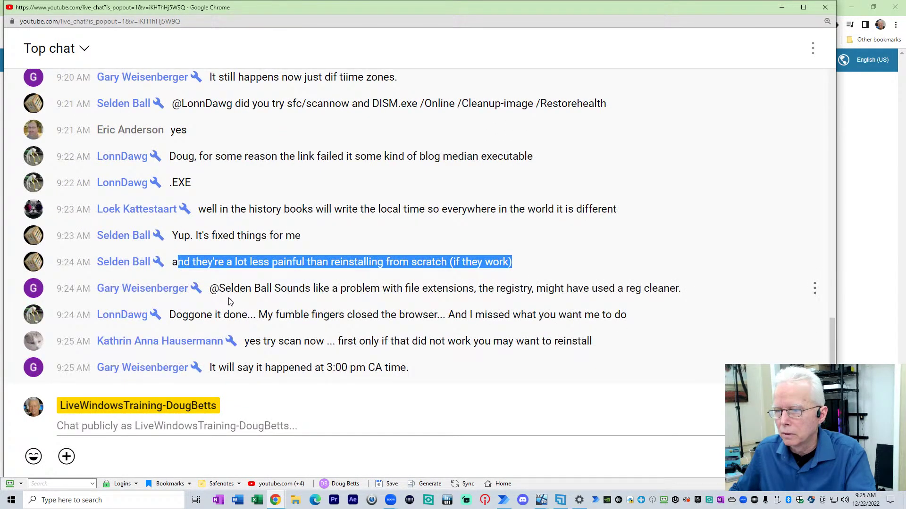
pyautogui.moveTo(272, 288); pyautogui.dragTo(678, 288)
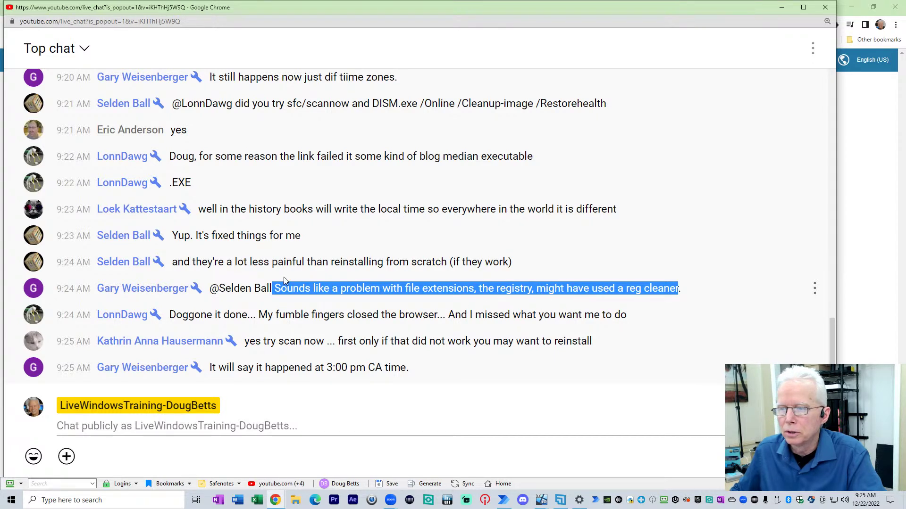
pyautogui.scroll(2, 230, 202)
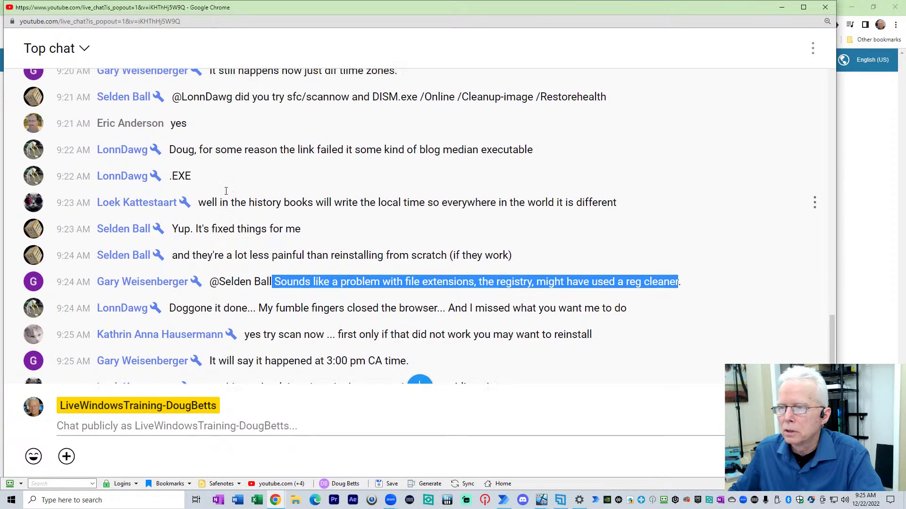
pyautogui.scroll(1, 218, 199)
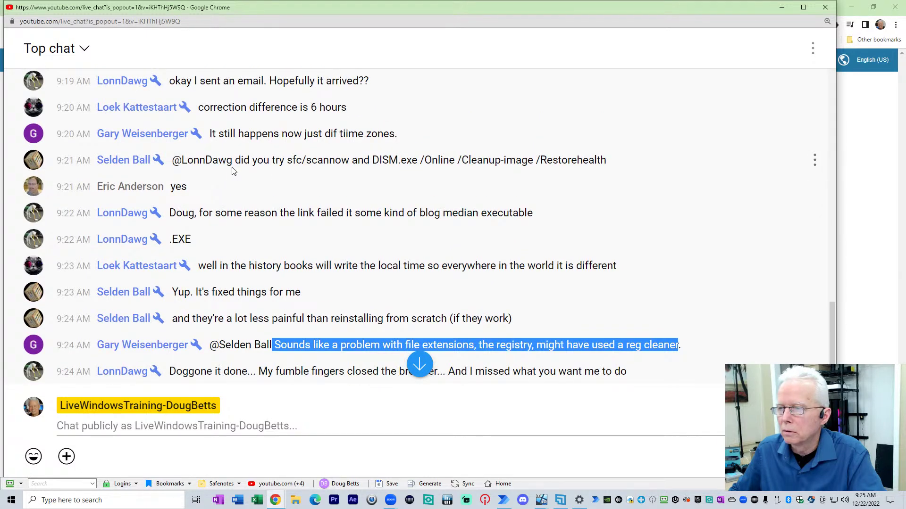
pyautogui.scroll(-3, 337, 198)
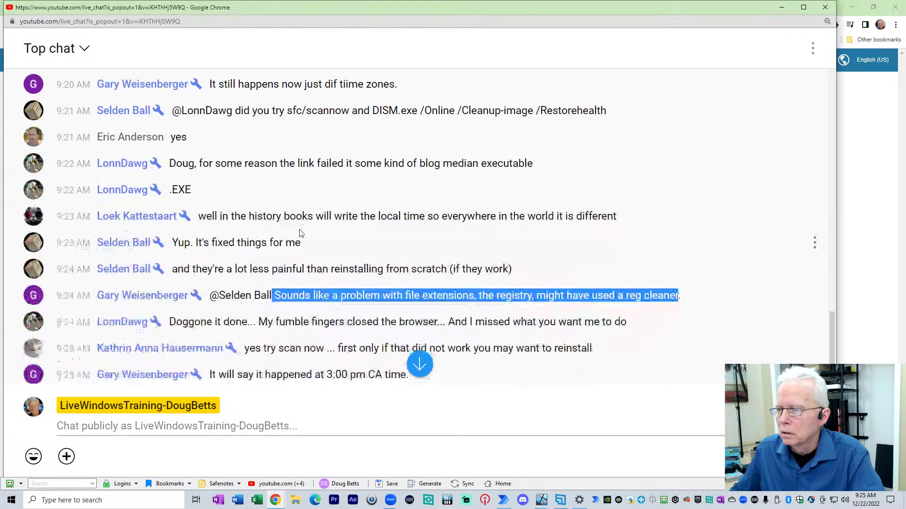
pyautogui.click(283, 238)
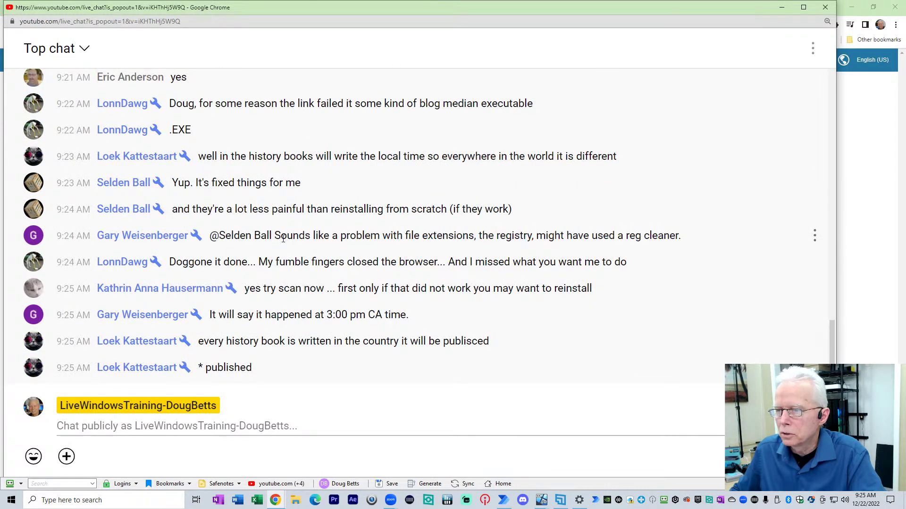
pyautogui.moveTo(270, 237); pyautogui.dragTo(572, 237)
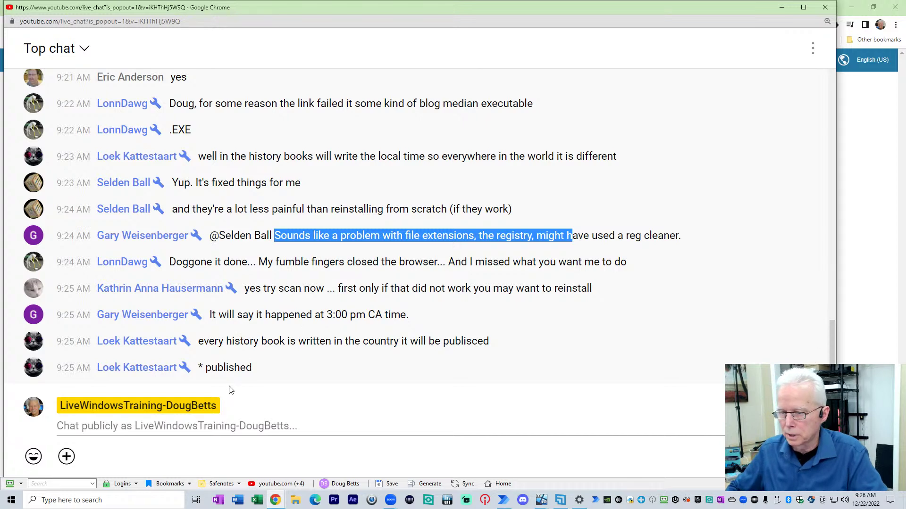
pyautogui.click(228, 428)
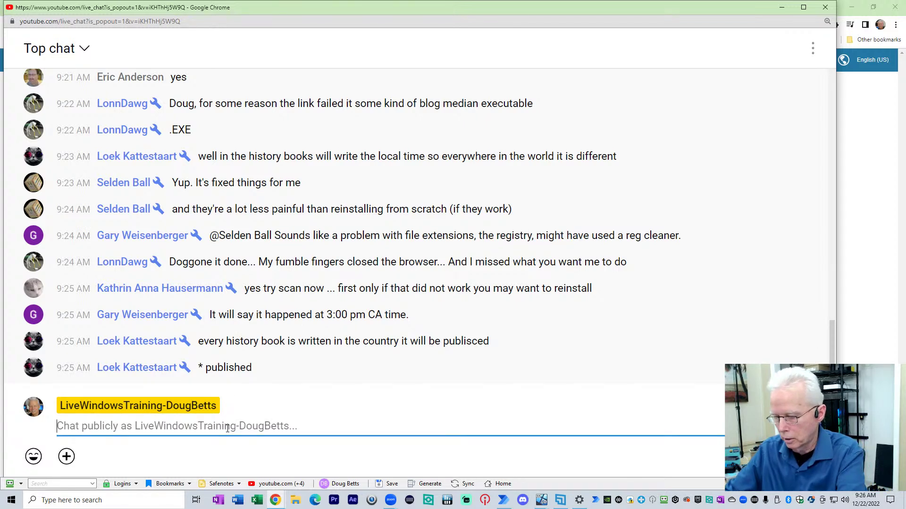
pyautogui.write('@lon')
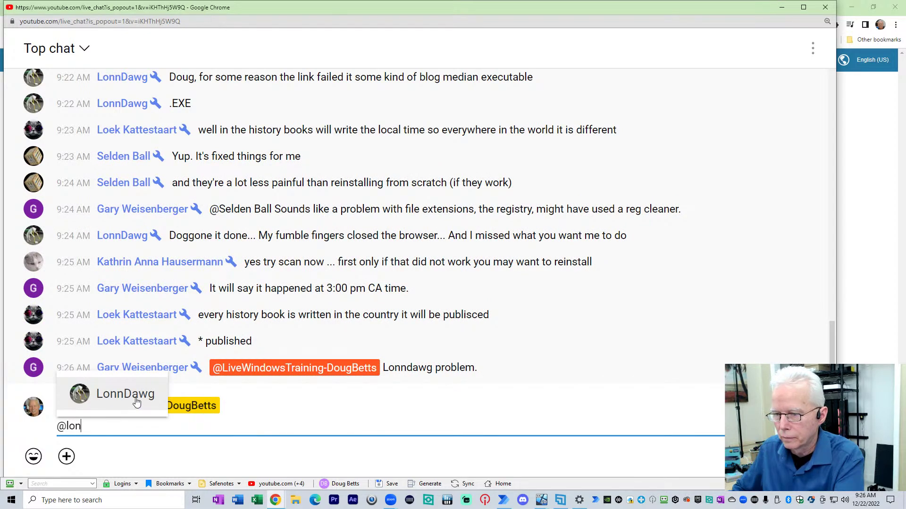
pyautogui.click(137, 398)
pyautogui.click(178, 430)
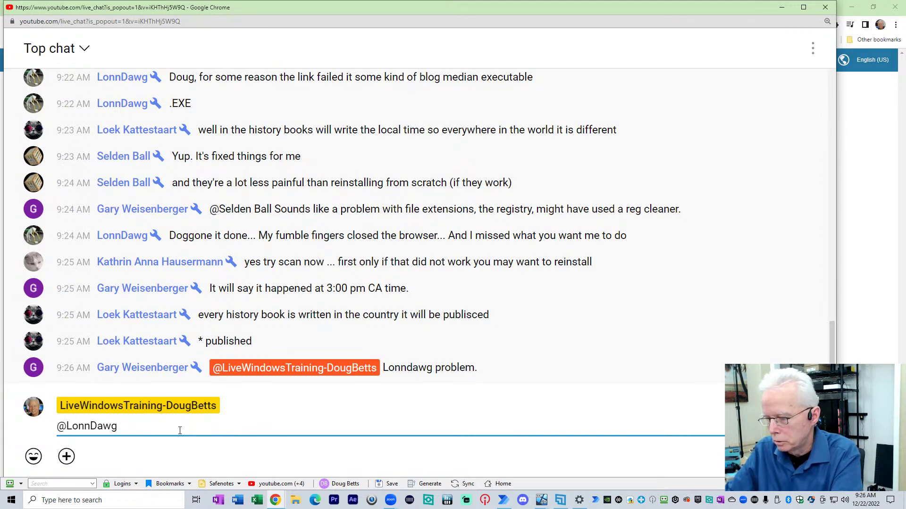
pyautogui.write('www.')
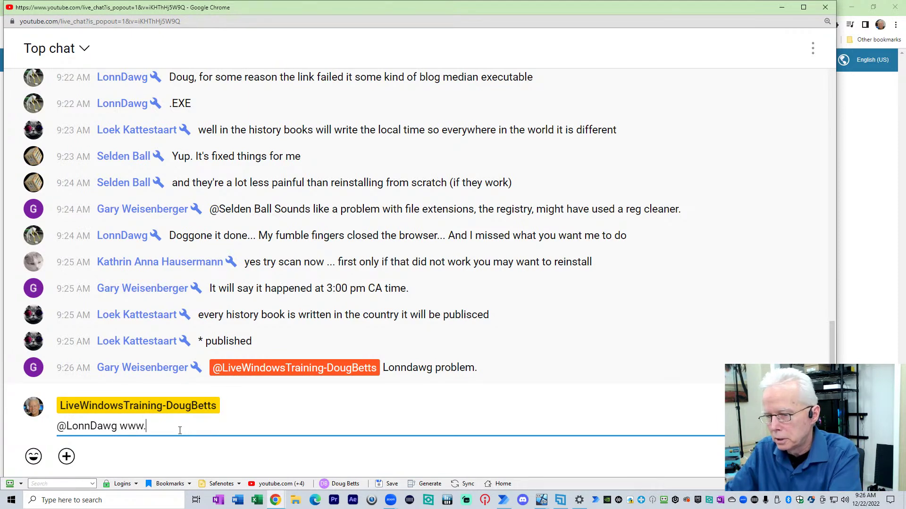
pyautogui.write('logmein')
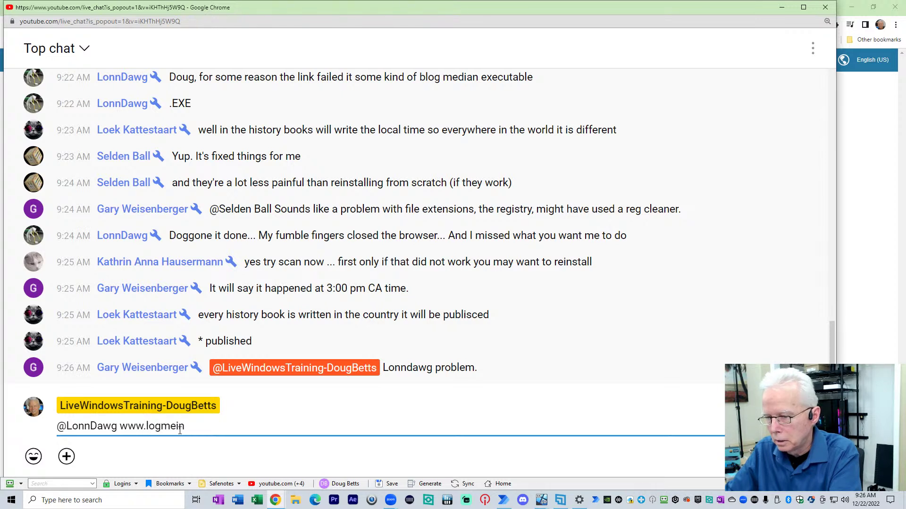
pyautogui.write('123.com')
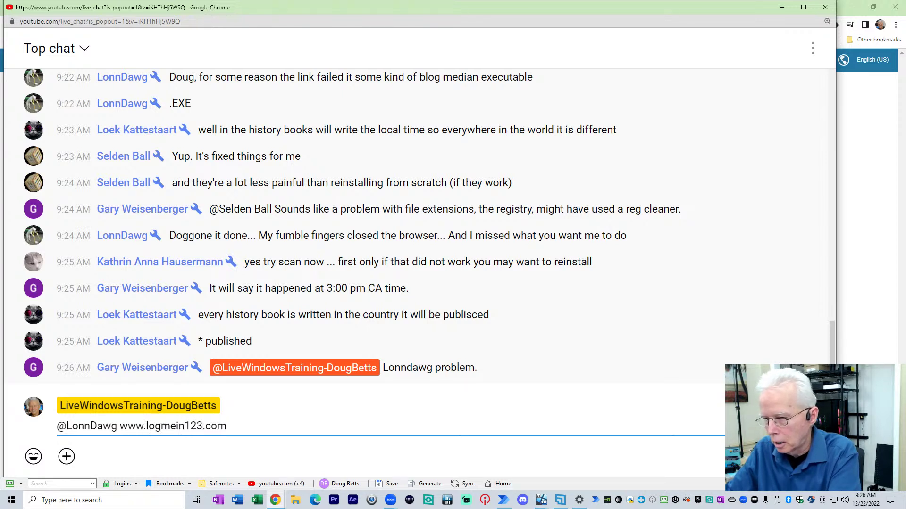
pyautogui.press('Return')
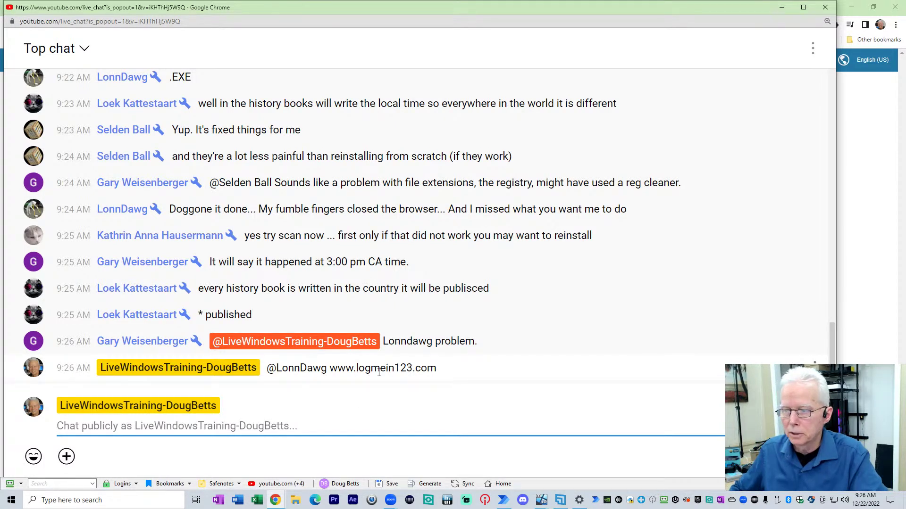
# Step: Follow up with a 'see this' message mentioning a viewer
pyautogui.doubleClick(330, 371)
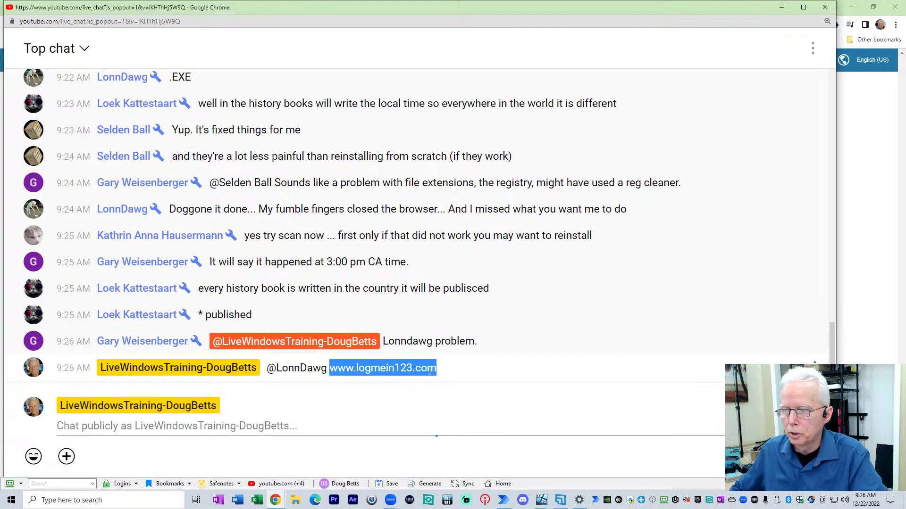
pyautogui.click(248, 428)
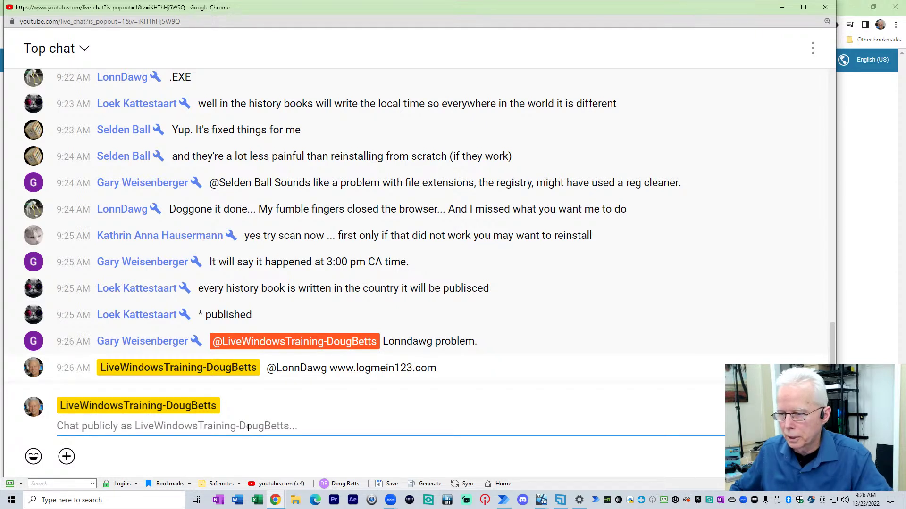
pyautogui.write('@')
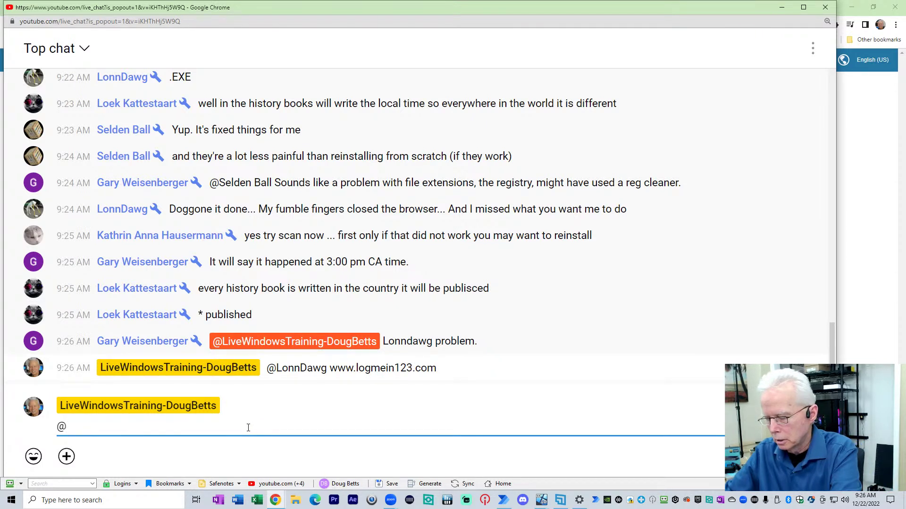
pyautogui.write('lwtdb')
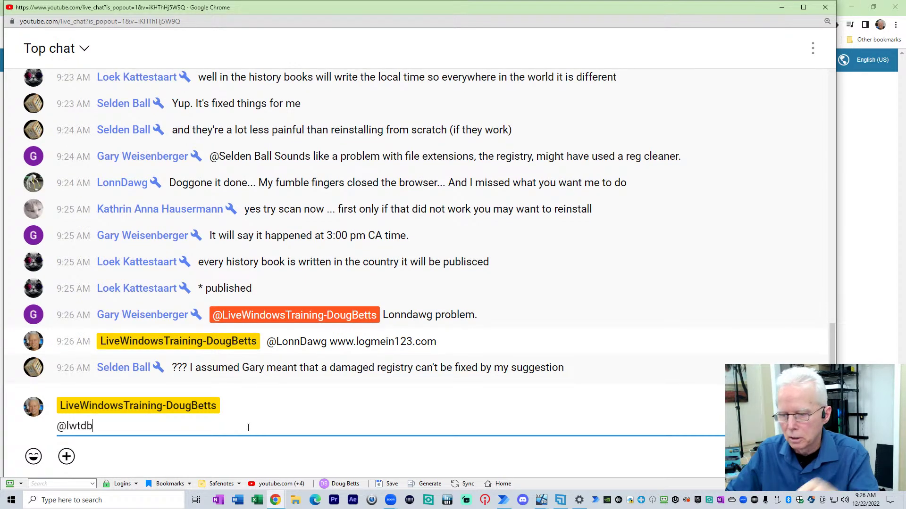
pyautogui.write(' see')
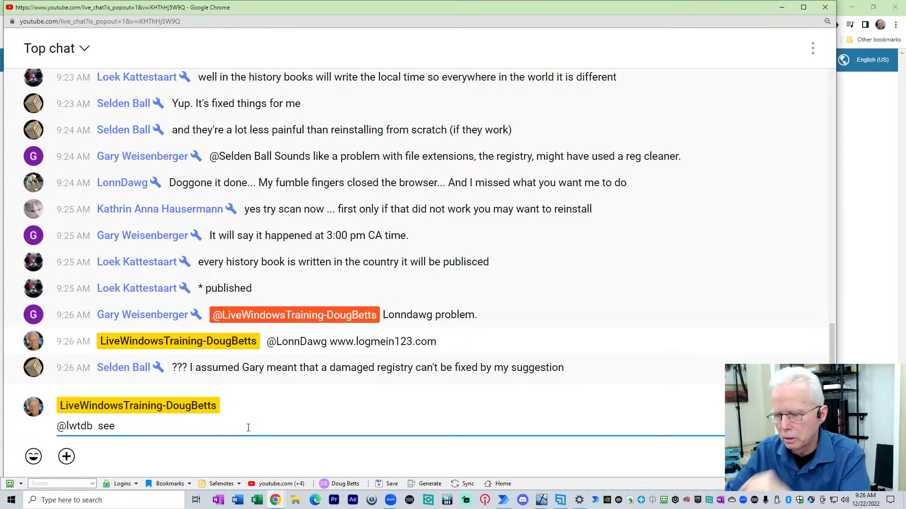
pyautogui.write(' this')
pyautogui.press('Return')
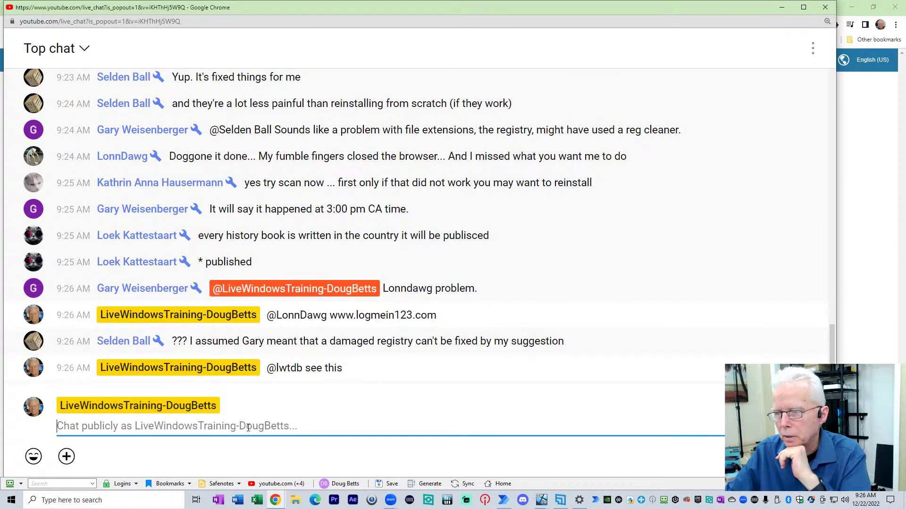
pyautogui.moveTo(280, 368); pyautogui.dragTo(302, 371)
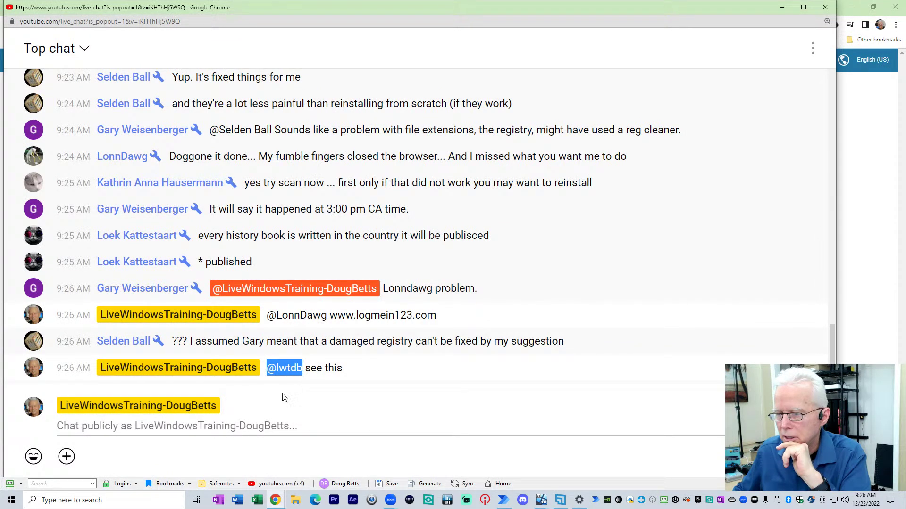
pyautogui.click(156, 428)
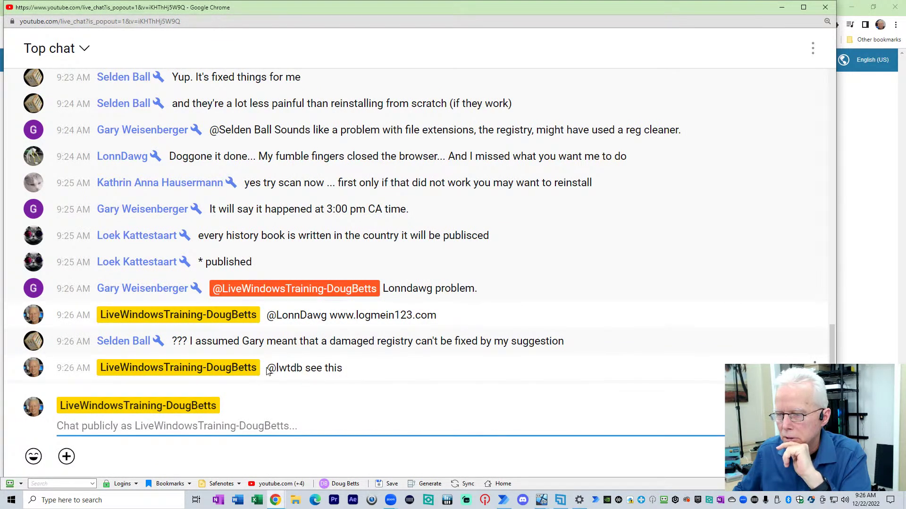
pyautogui.moveTo(267, 369); pyautogui.dragTo(303, 369)
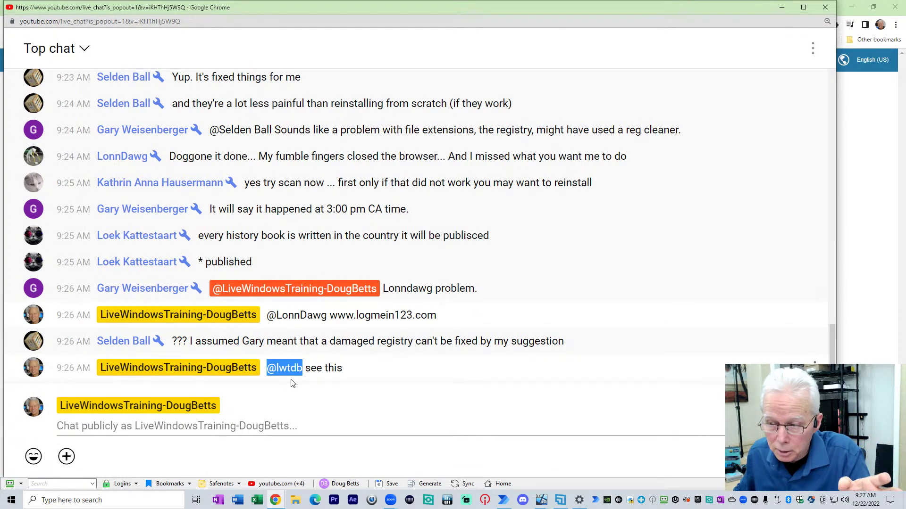
pyautogui.click(246, 428)
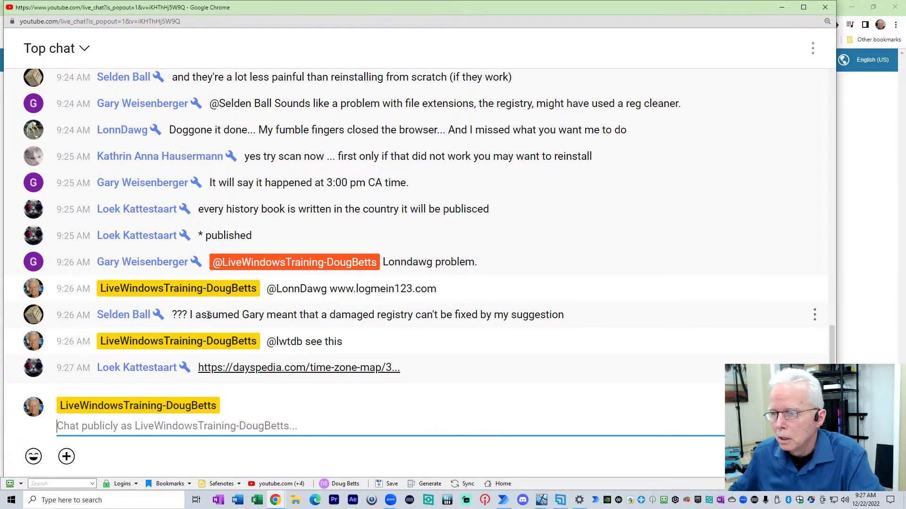
pyautogui.moveTo(208, 315); pyautogui.dragTo(579, 324)
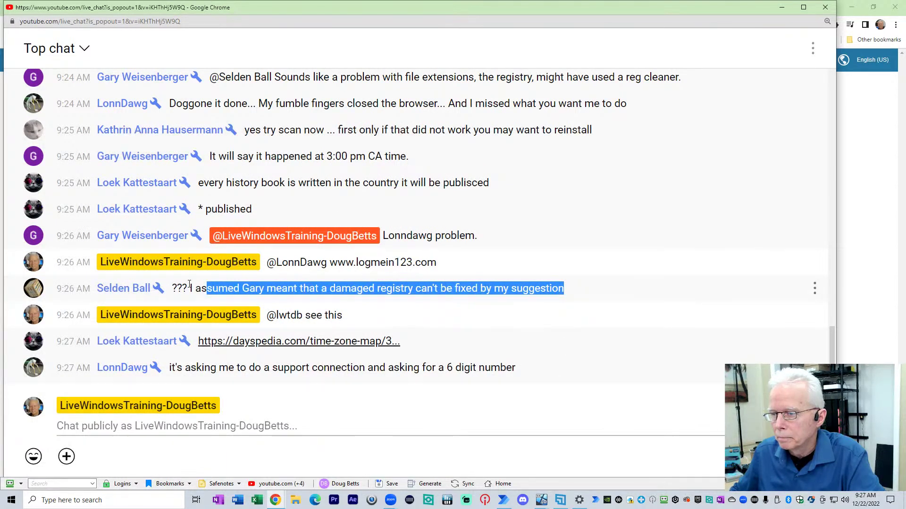
pyautogui.moveTo(190, 288); pyautogui.dragTo(580, 297)
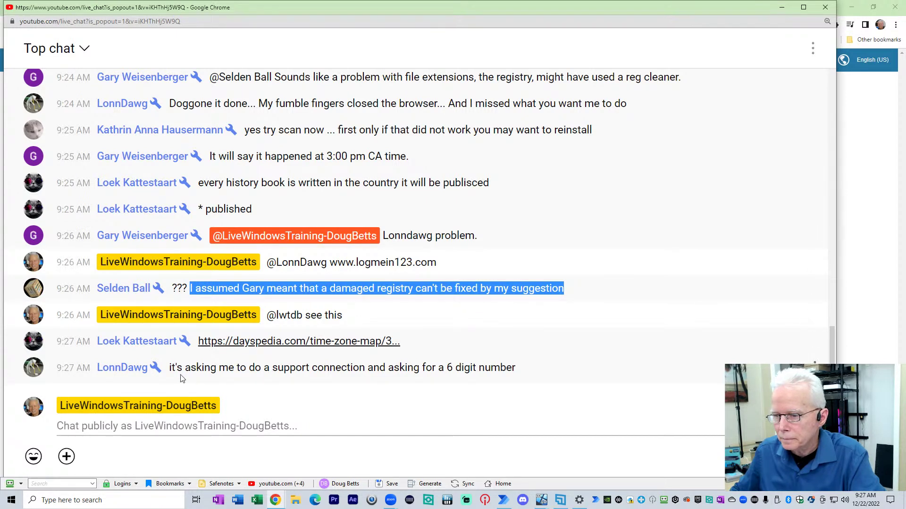
pyautogui.moveTo(175, 367); pyautogui.dragTo(519, 341)
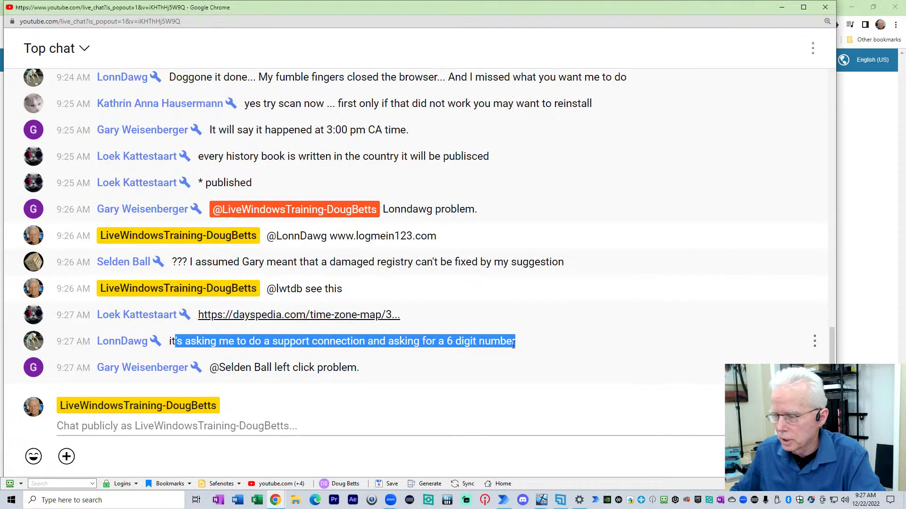
pyautogui.click(360, 427)
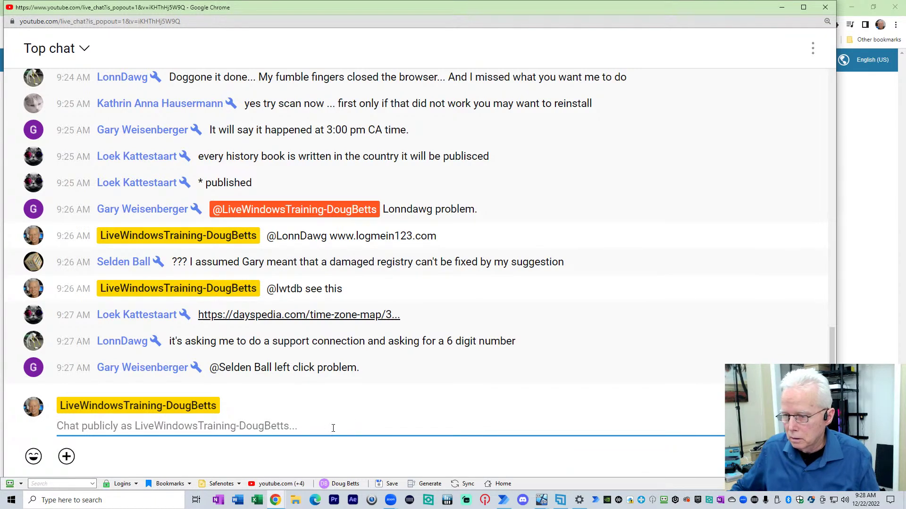
# Step: Send the six-digit support code mentioning the viewer, then highlight the left-click problem remark
pyautogui.write('66')
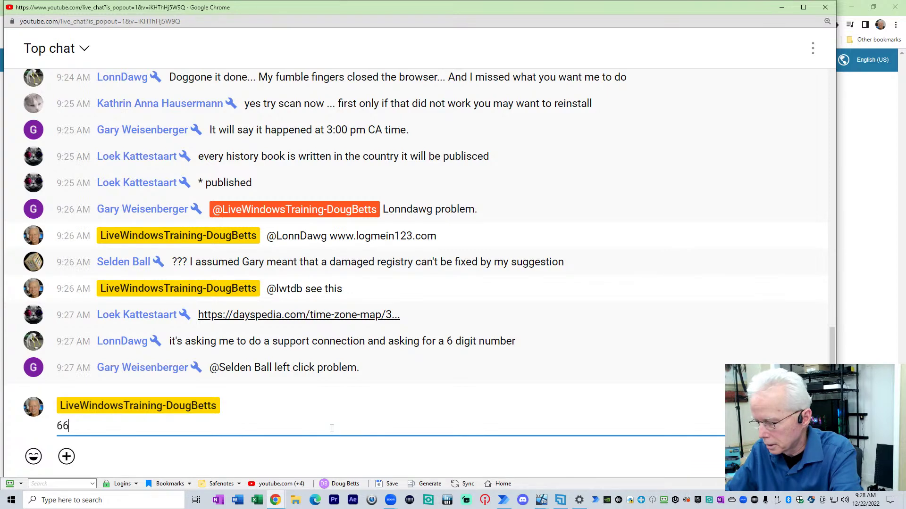
pyautogui.press('BackSpace')
pyautogui.write('16')
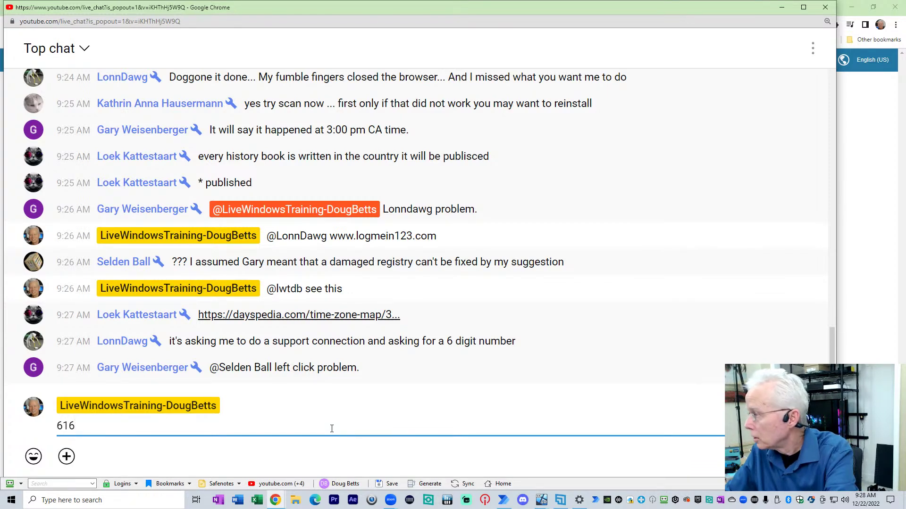
pyautogui.write('331 f')
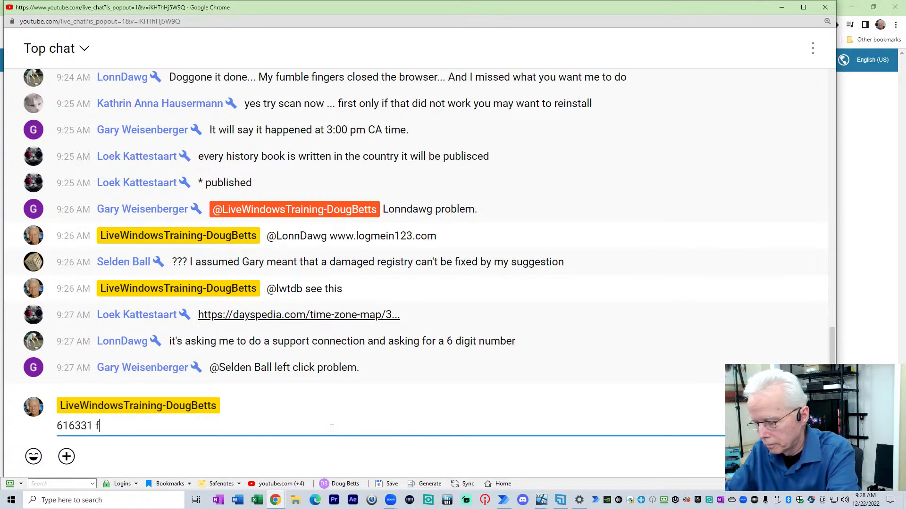
pyautogui.write('or @lon')
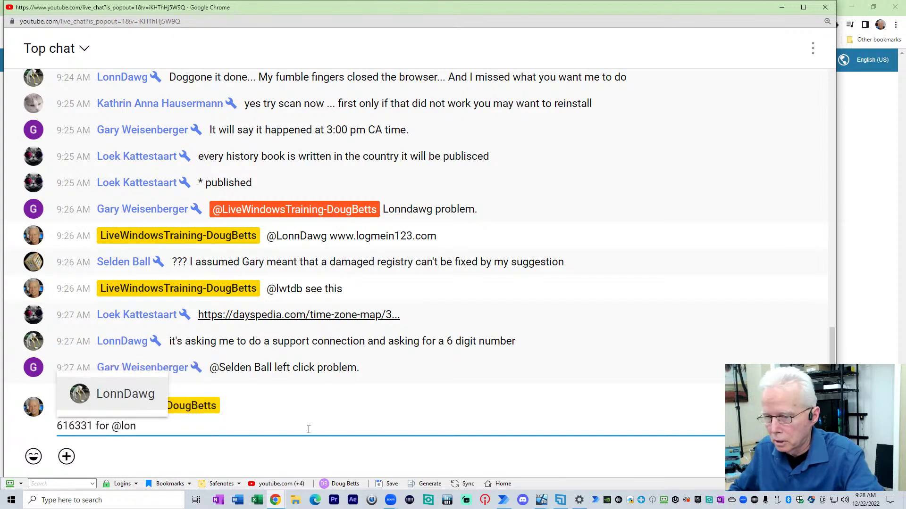
pyautogui.click(164, 405)
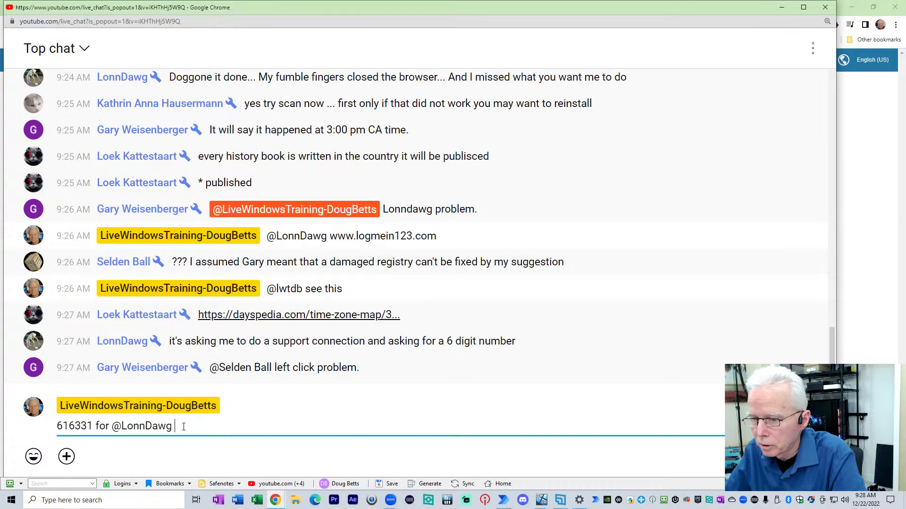
pyautogui.press('Return')
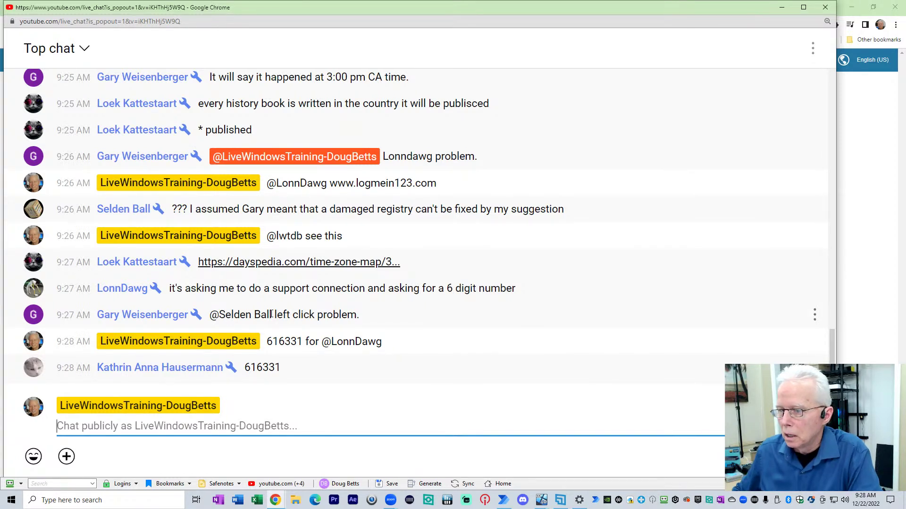
pyautogui.moveTo(272, 314); pyautogui.dragTo(364, 317)
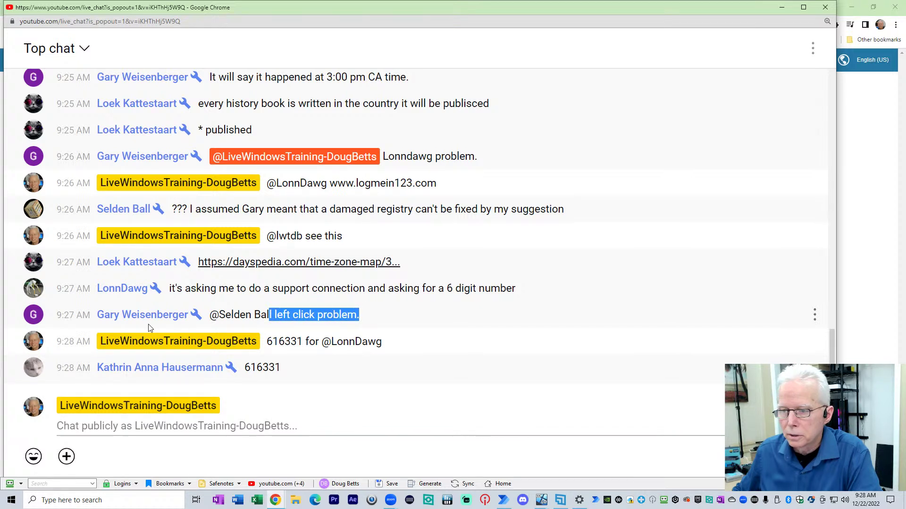
pyautogui.click(284, 318)
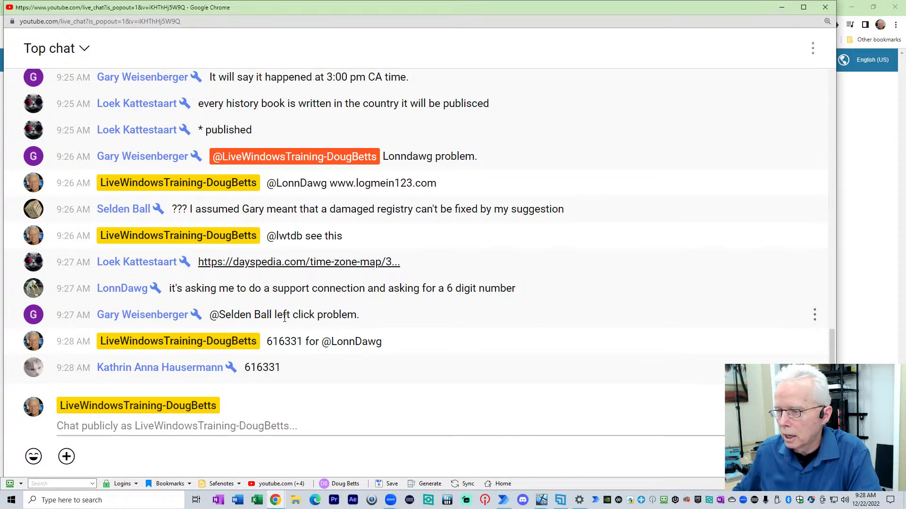
pyautogui.moveTo(274, 315); pyautogui.dragTo(359, 323)
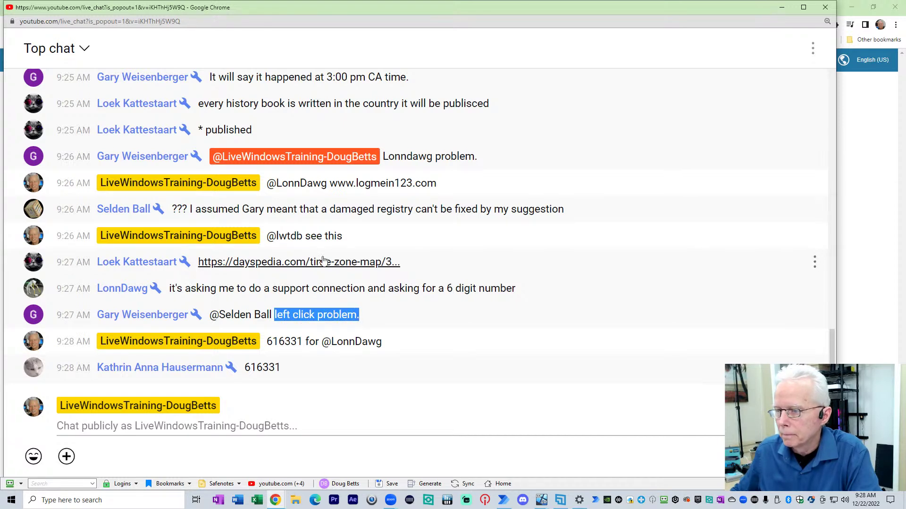
pyautogui.scroll(3, 336, 282)
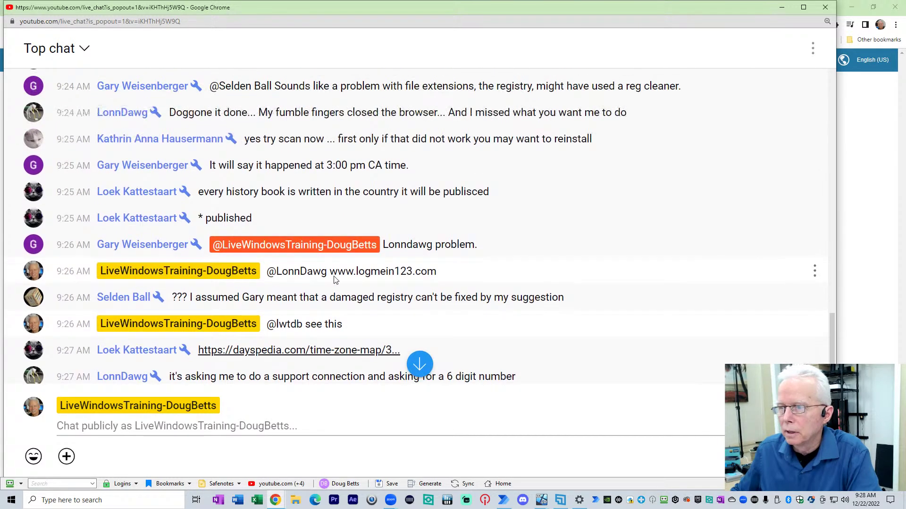
pyautogui.scroll(-3, 321, 292)
pyautogui.scroll(3, 307, 306)
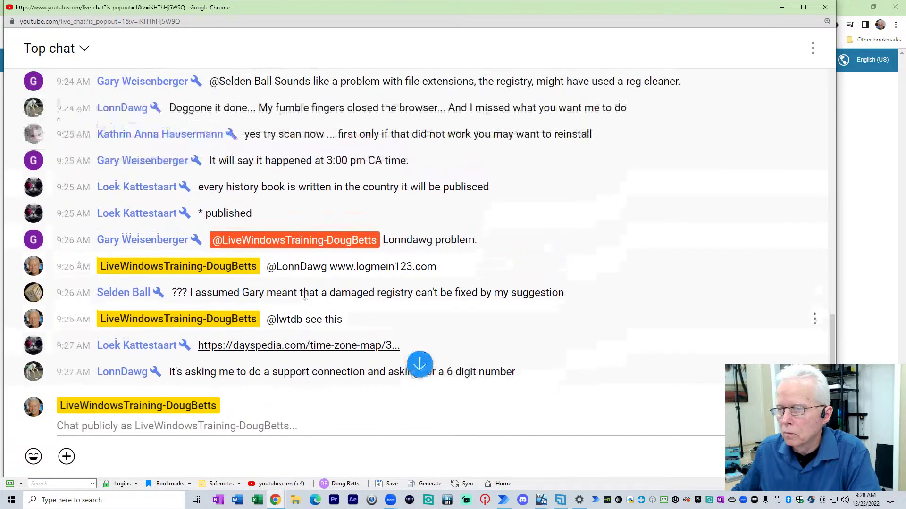
pyautogui.scroll(-3, 283, 309)
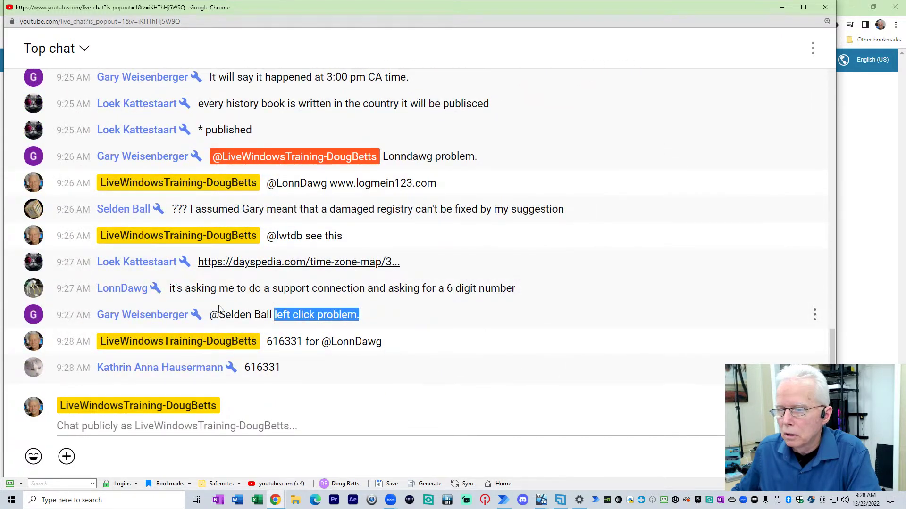
pyautogui.scroll(3, 255, 264)
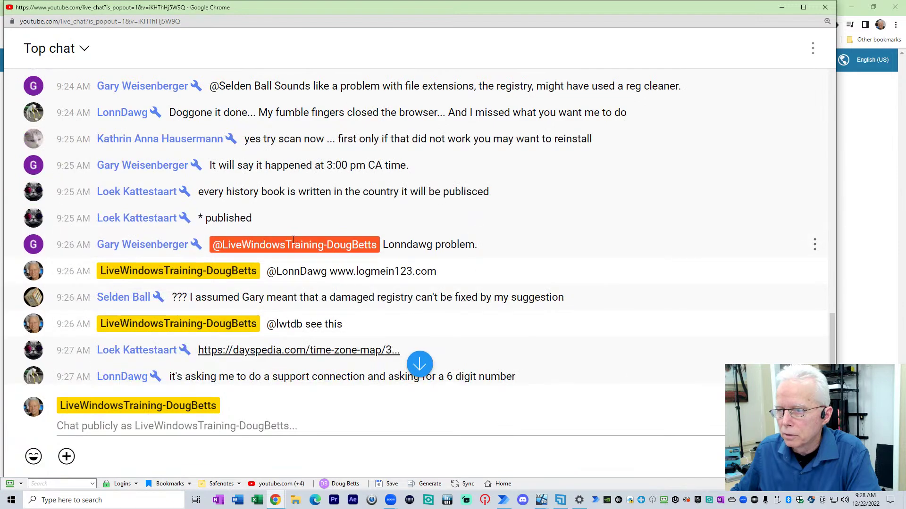
pyautogui.scroll(3, 298, 237)
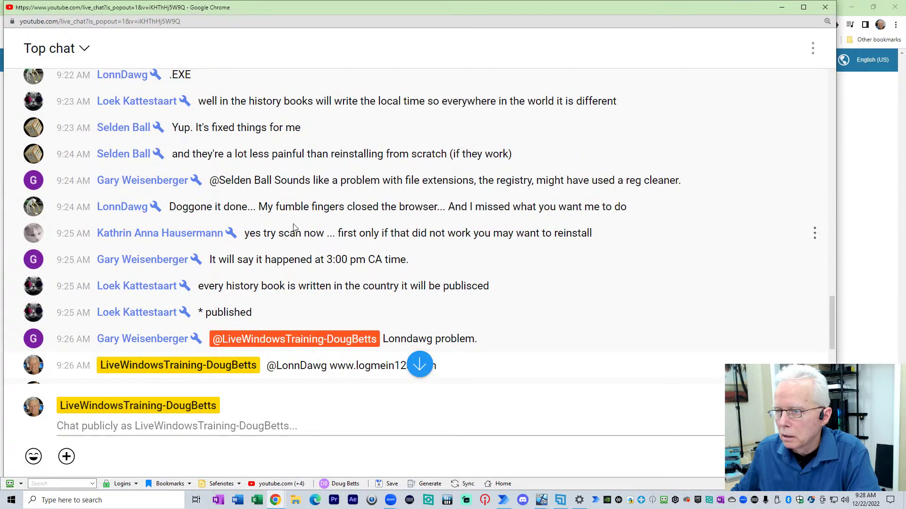
pyautogui.scroll(3, 298, 236)
pyautogui.scroll(-3, 294, 249)
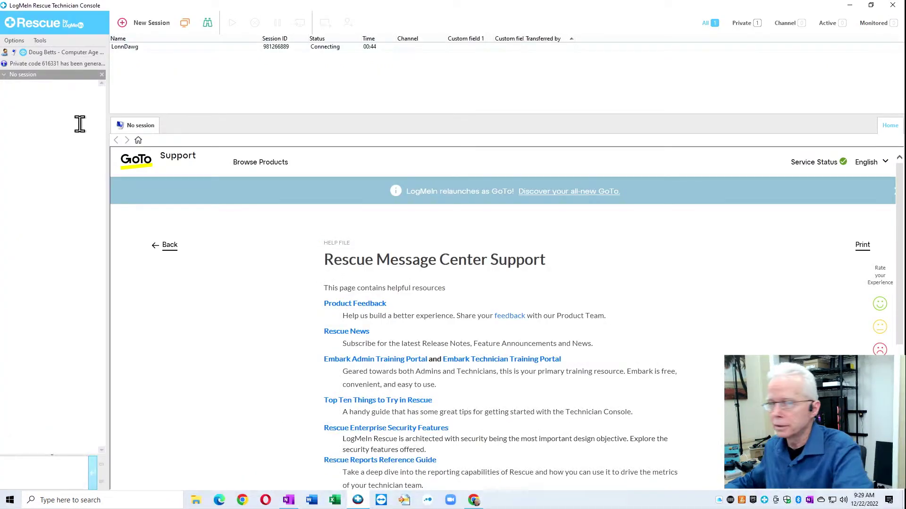
# Step: Inspect the viewer's pending session's context menu twice, leaving it Connecting
pyautogui.rightClick(158, 49)
pyautogui.click(133, 64)
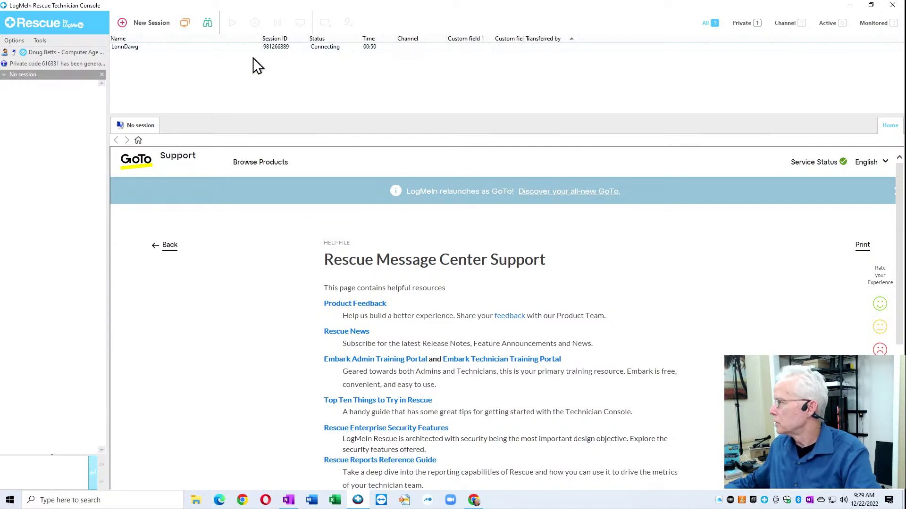
pyautogui.rightClick(159, 52)
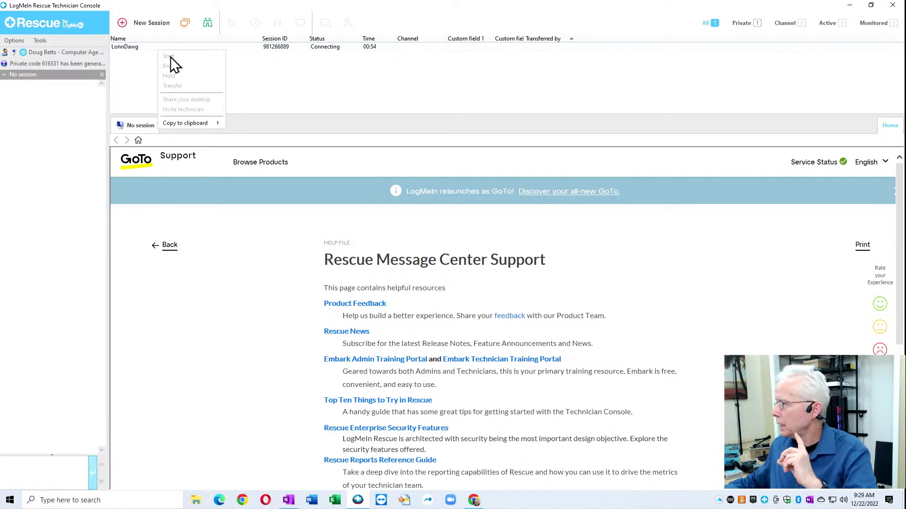
pyautogui.click(143, 68)
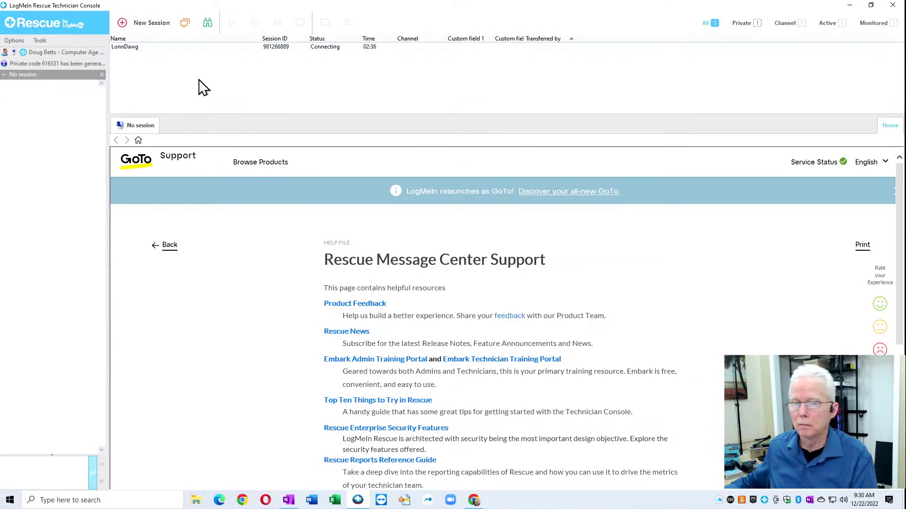
# Step: Check the still-connecting session's menu once more, then switch back to the live chat
pyautogui.rightClick(196, 48)
pyautogui.click(179, 70)
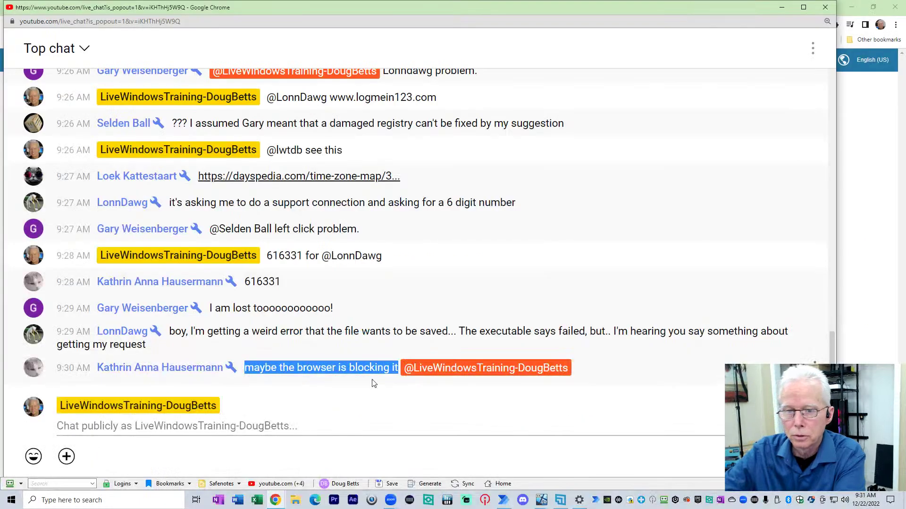
pyautogui.hotkey('alt', 'Tab')
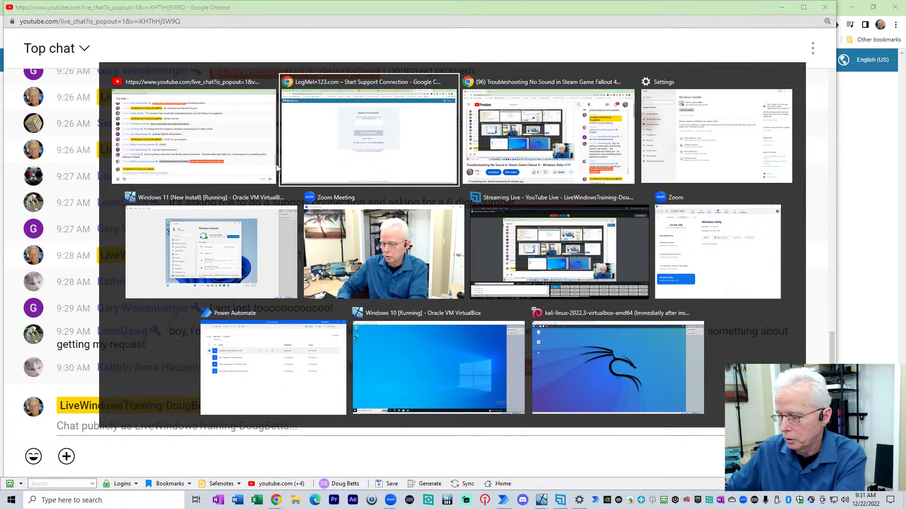
pyautogui.hotkey('alt', 'shift', 'Tab')
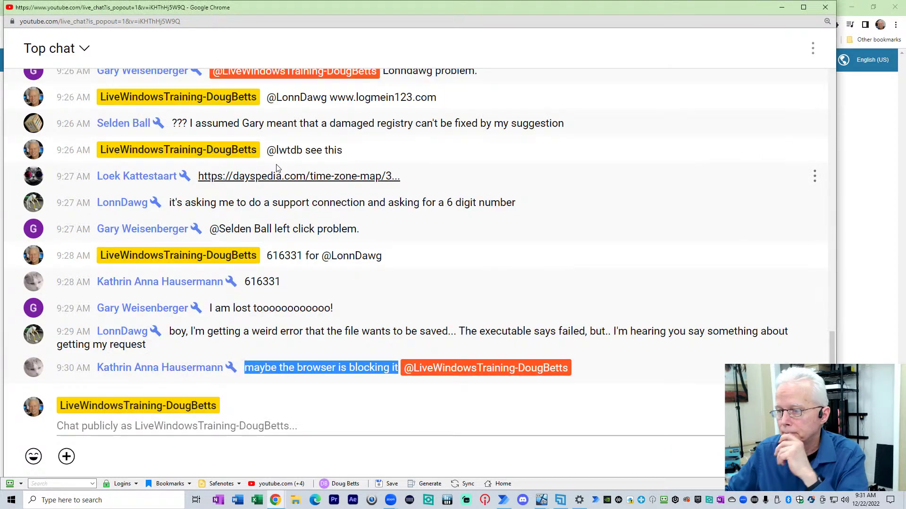
pyautogui.click(205, 331)
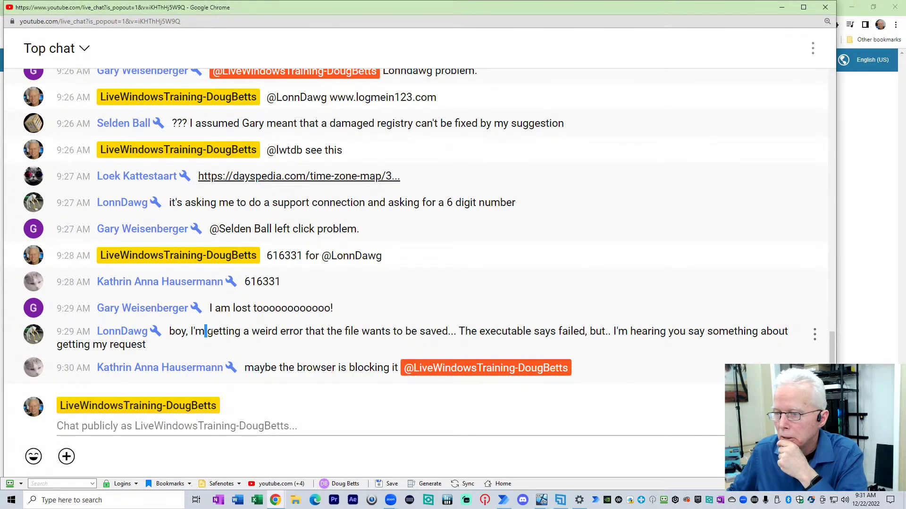
pyautogui.moveTo(205, 332); pyautogui.dragTo(294, 343)
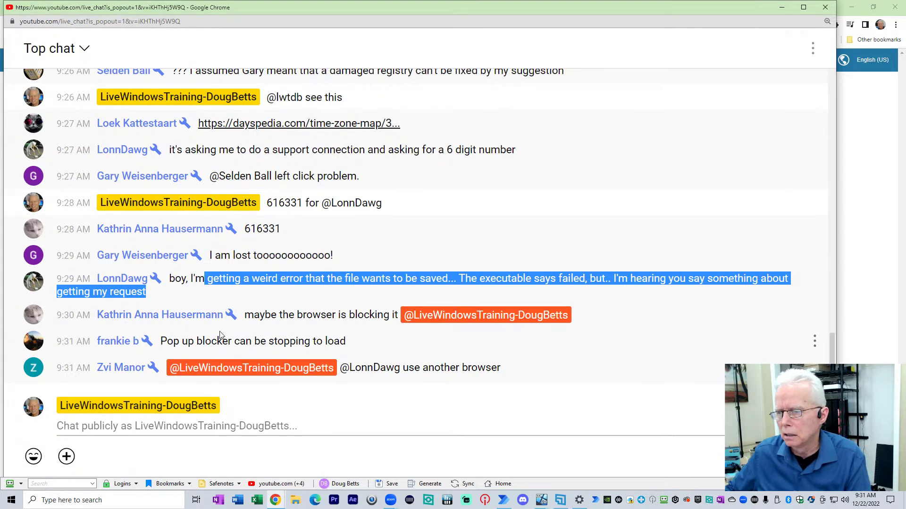
pyautogui.moveTo(170, 337); pyautogui.dragTo(367, 335)
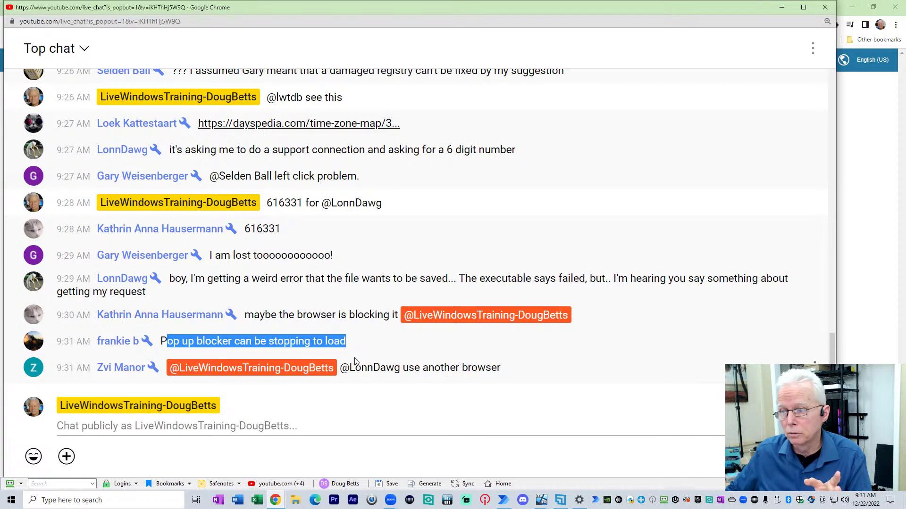
pyautogui.moveTo(342, 369); pyautogui.dragTo(512, 375)
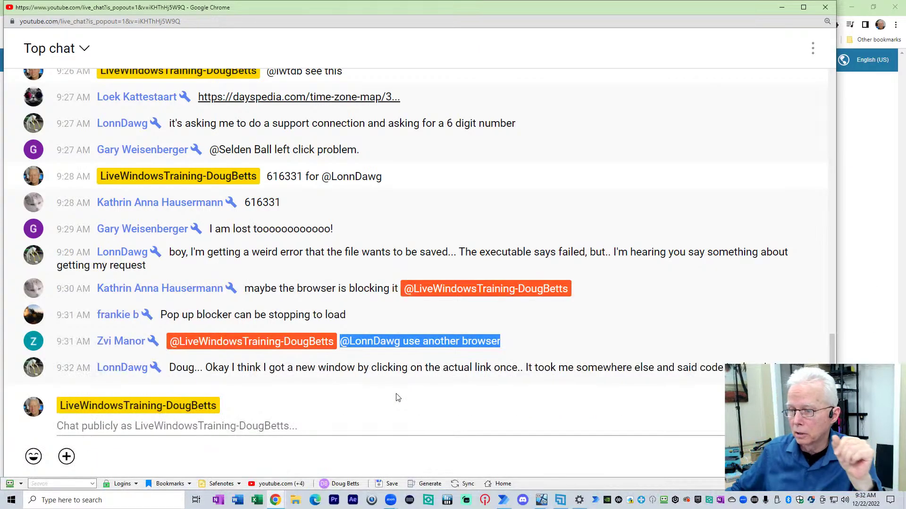
pyautogui.moveTo(235, 367); pyautogui.dragTo(805, 344)
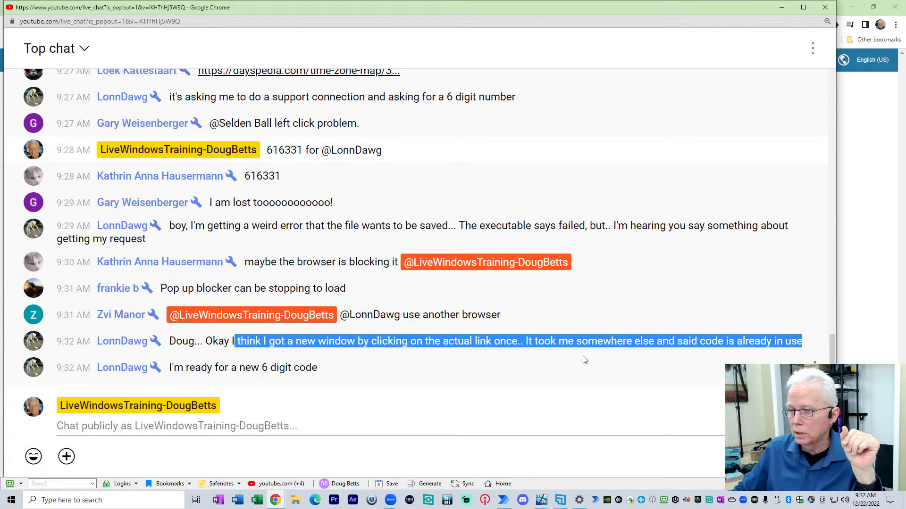
pyautogui.click(224, 427)
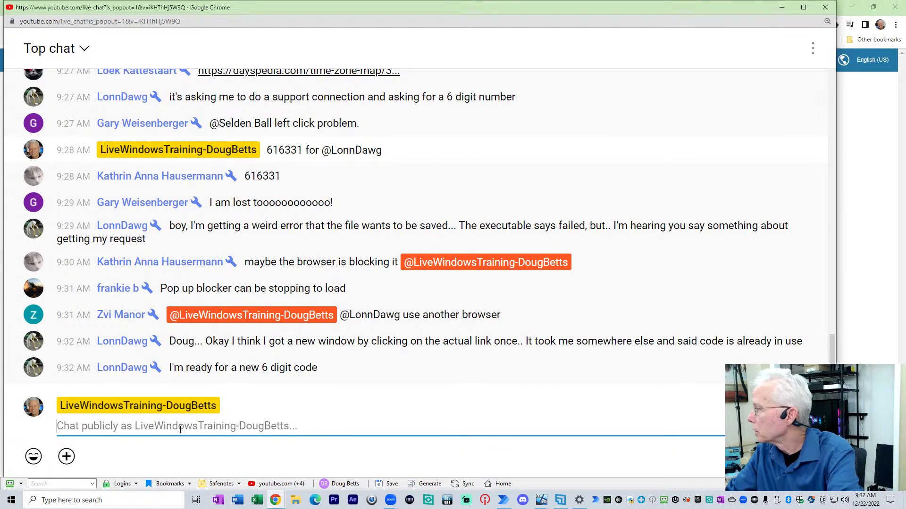
# Step: Send the new six-digit PIN to the viewer with an @-mention
pyautogui.write('801')
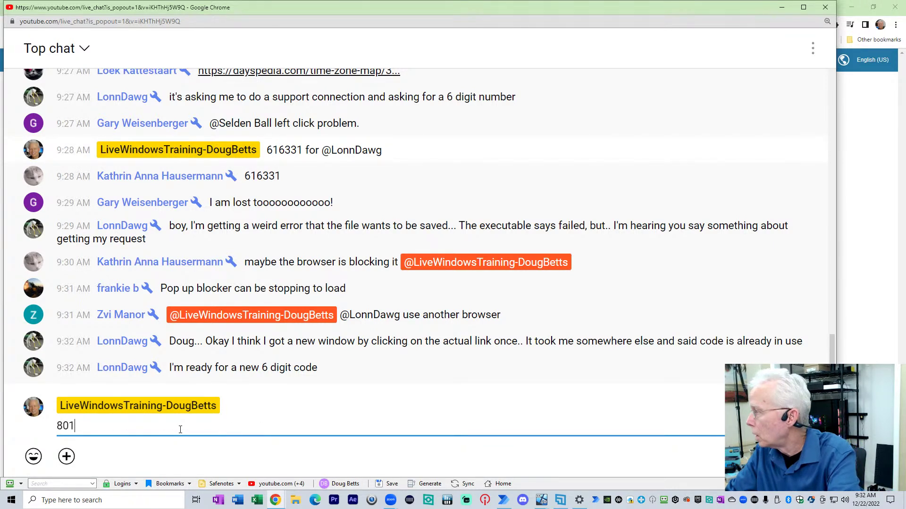
pyautogui.write('93')
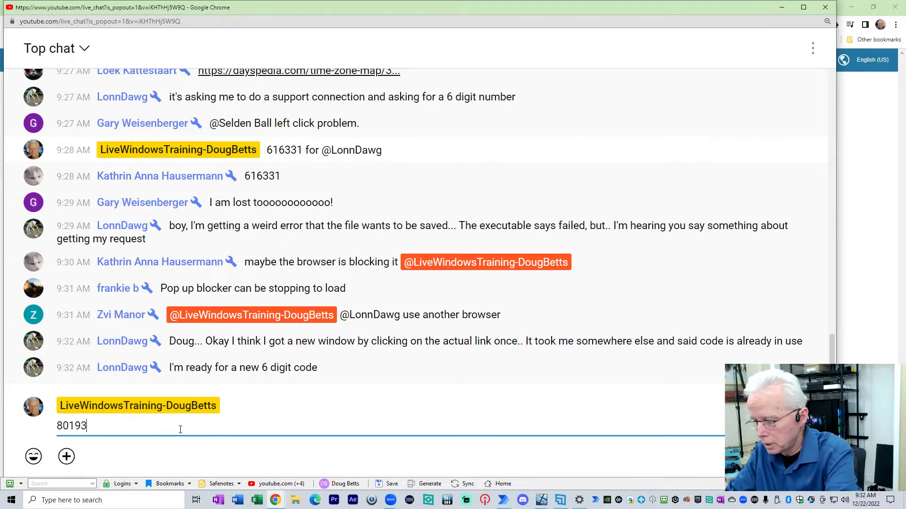
pyautogui.write('0 for @lon')
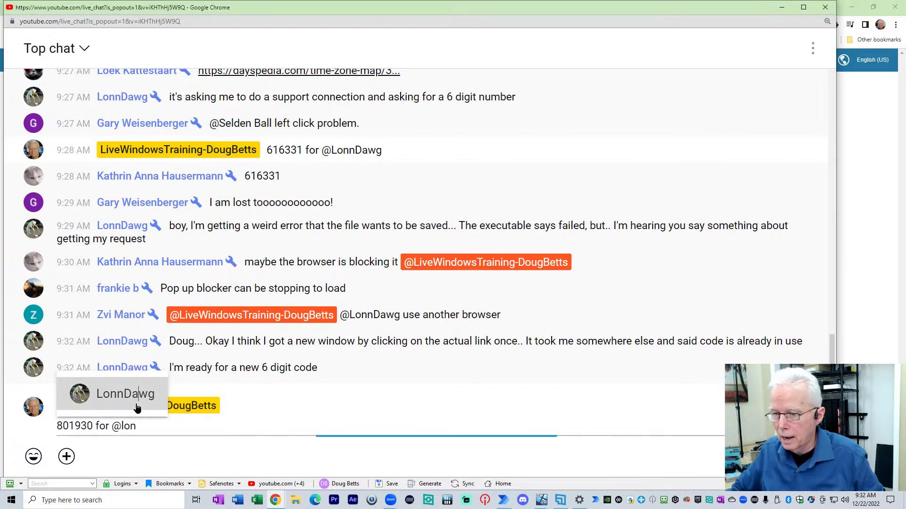
pyautogui.click(132, 402)
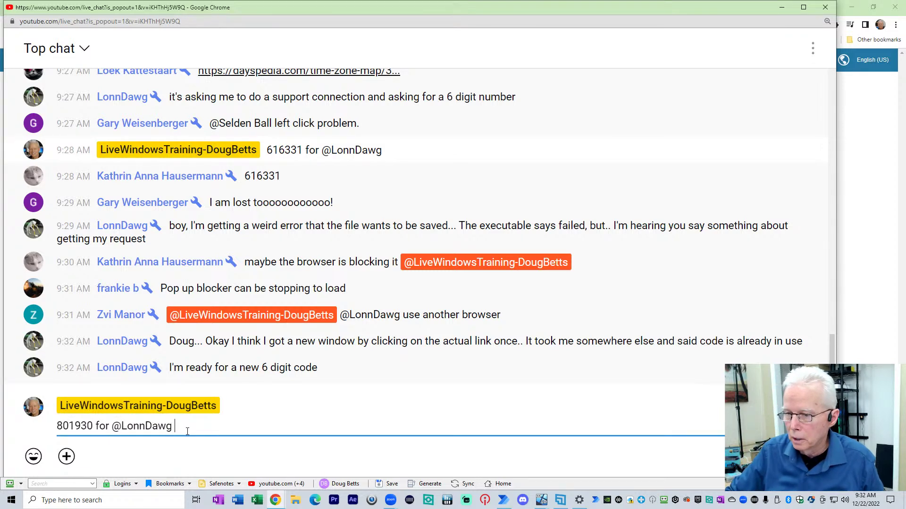
pyautogui.press('Return')
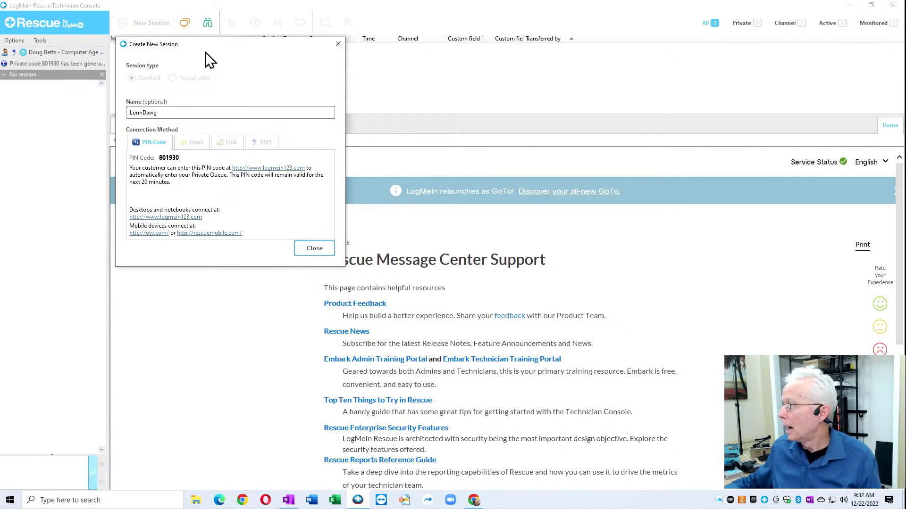
# Step: Move the Create New Session dialog down to reveal the list, then close it
pyautogui.moveTo(279, 44); pyautogui.dragTo(267, 163)
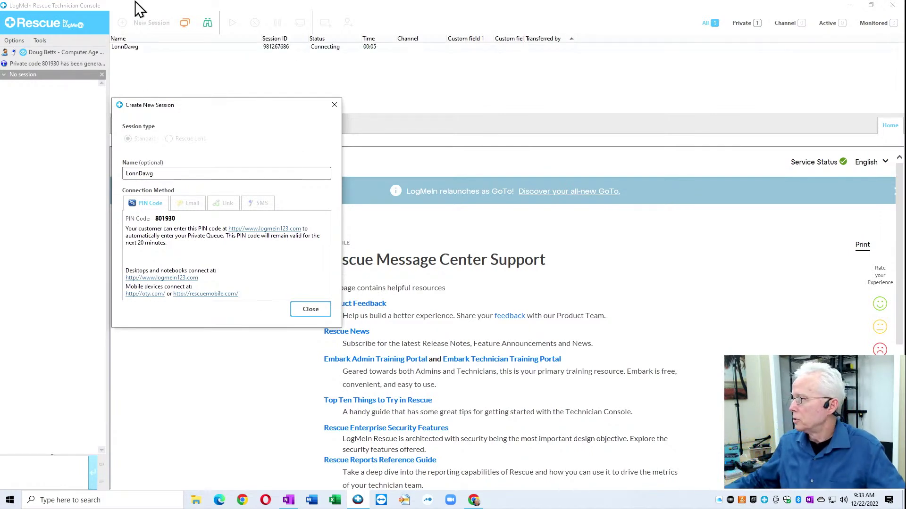
pyautogui.click(311, 310)
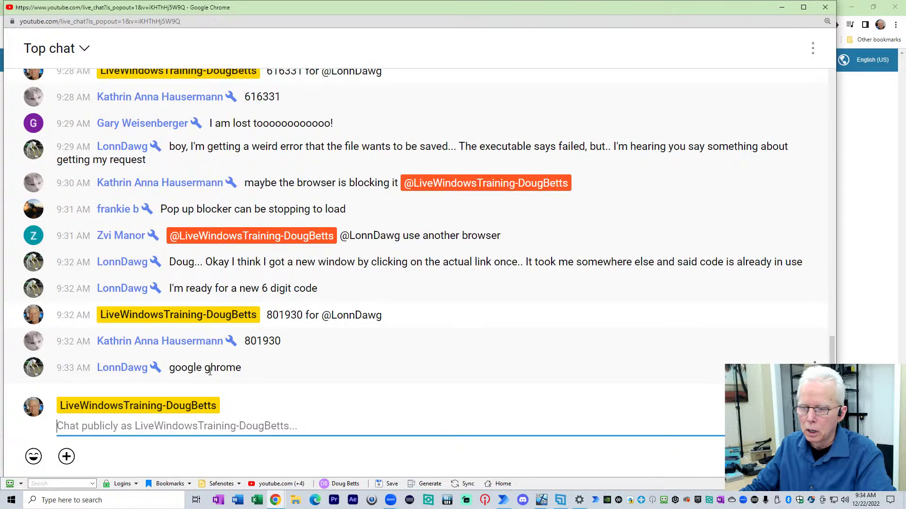
# Step: Highlight the viewer's 'google ghrome' replies while reading, then bring the support code page window forward
pyautogui.moveTo(205, 368); pyautogui.dragTo(250, 372)
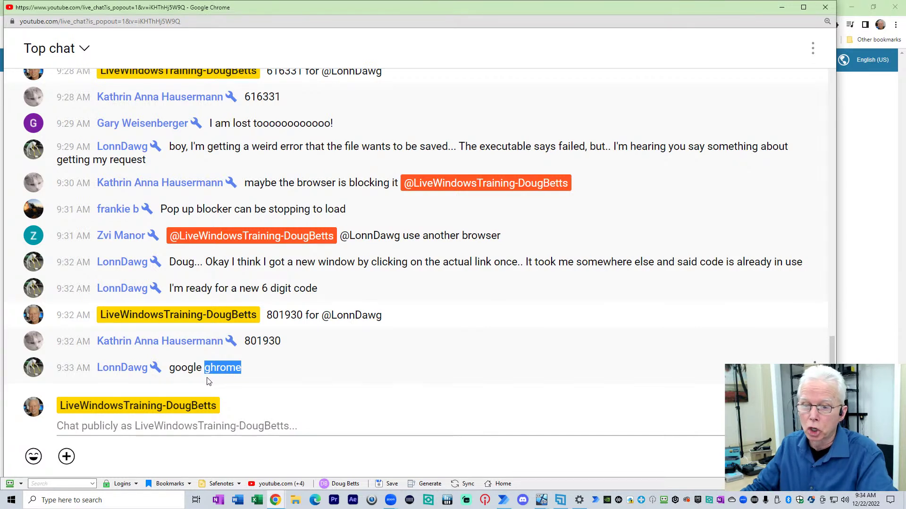
pyautogui.click(175, 368)
pyautogui.moveTo(170, 368); pyautogui.dragTo(241, 368)
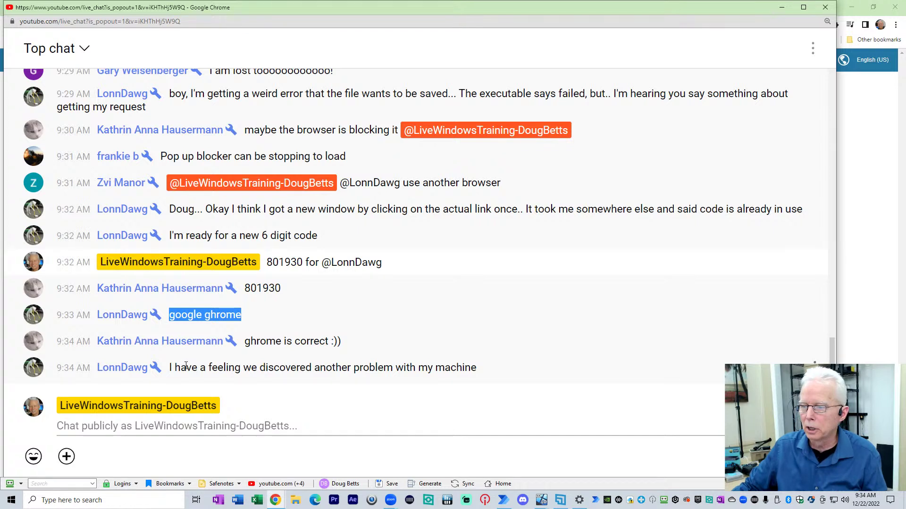
pyautogui.moveTo(185, 366); pyautogui.dragTo(492, 369)
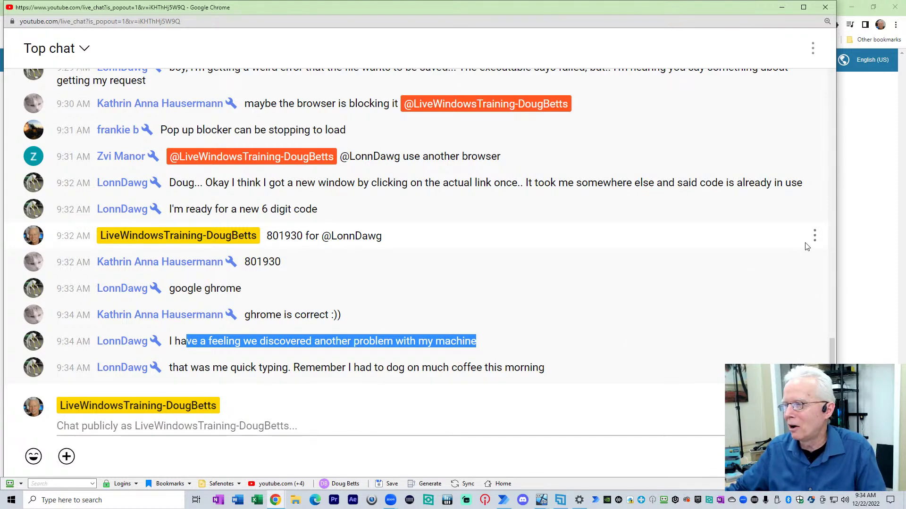
pyautogui.click(861, 233)
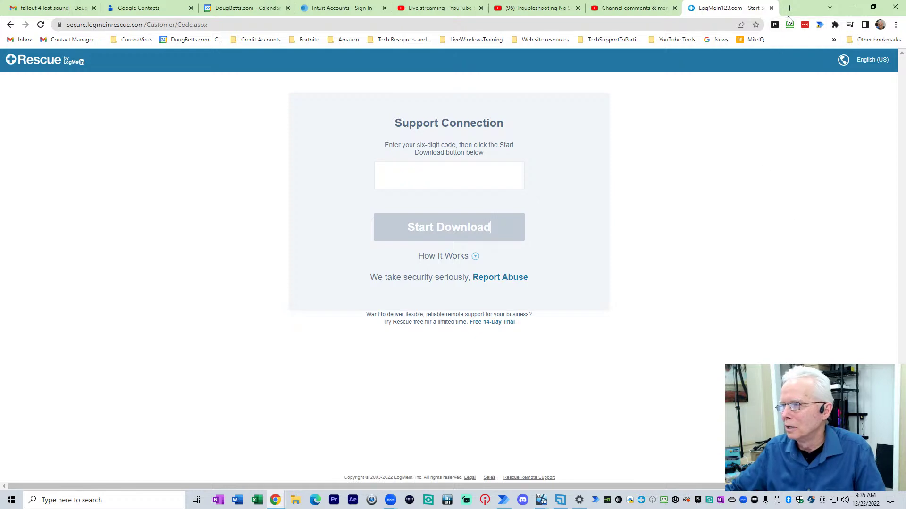
pyautogui.click(467, 171)
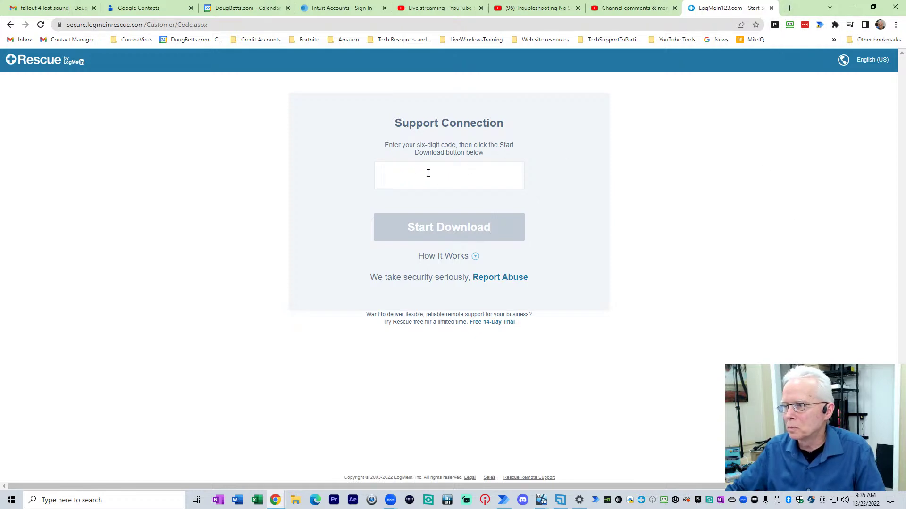
pyautogui.click(231, 25)
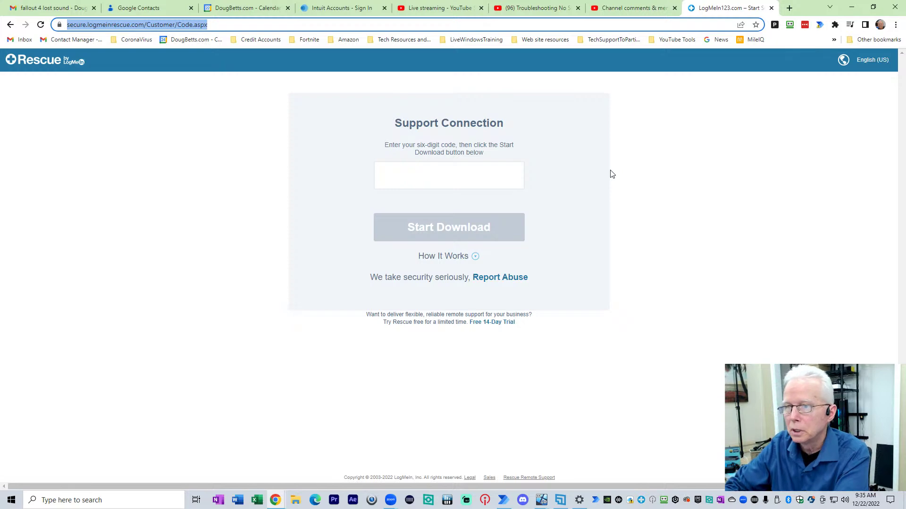
pyautogui.write('www.')
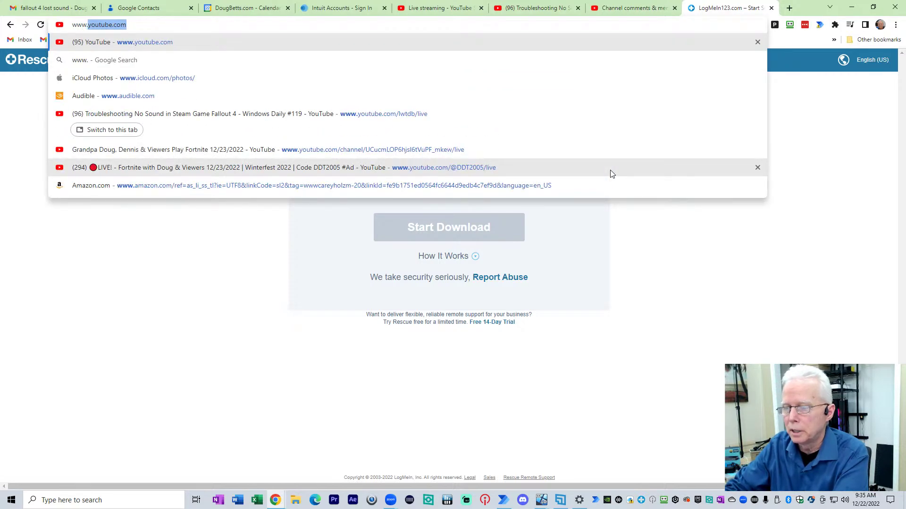
pyautogui.write('log')
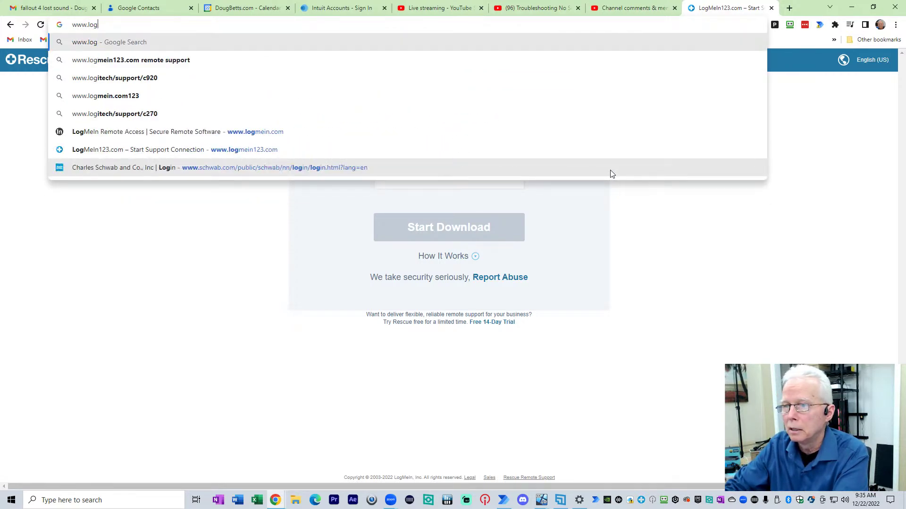
pyautogui.write('mein')
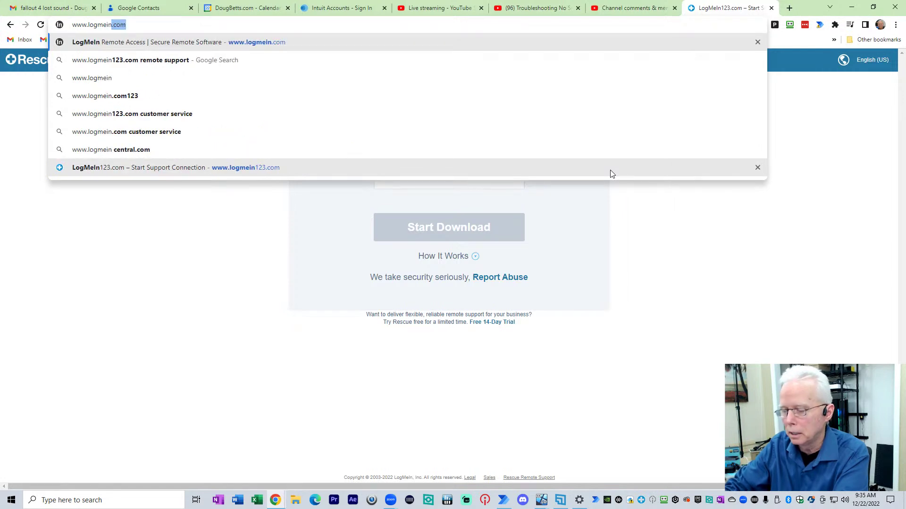
pyautogui.write('123.com')
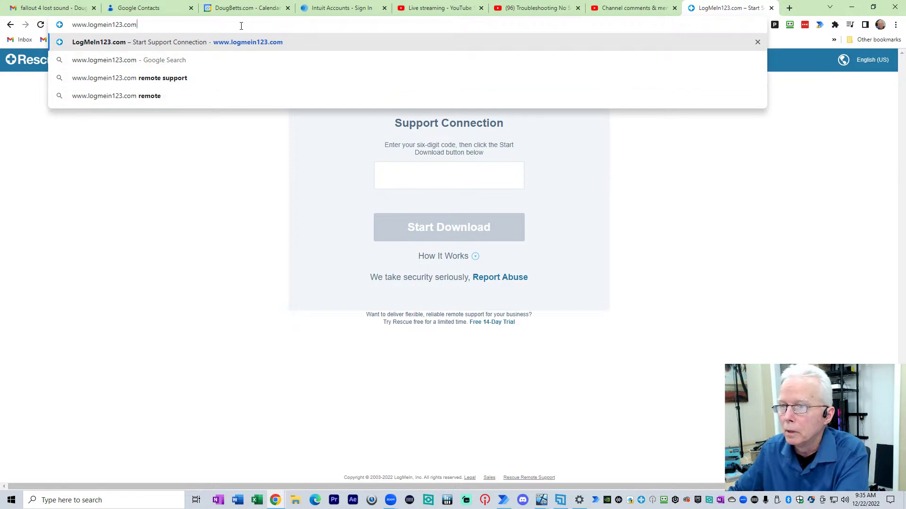
pyautogui.press('Return')
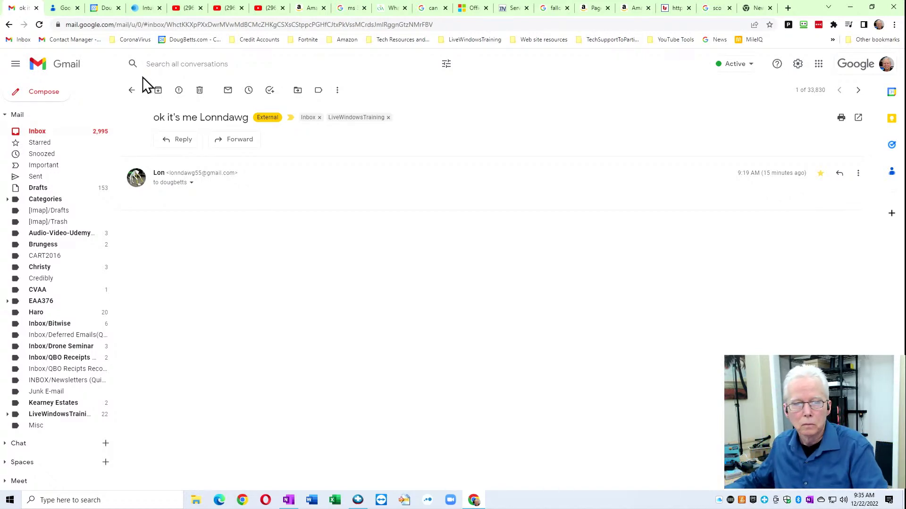
# Step: Switch from the Gmail message to the LogMeIn Rescue Technician Console with Alt+Tab
pyautogui.hotkey('alt', 'Tab')
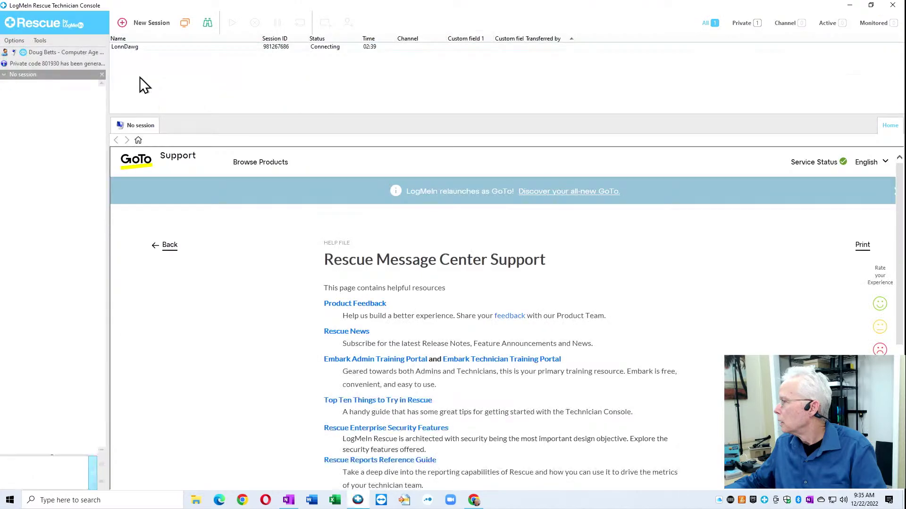
# Step: Create a new Rescue session named BBB and generate its six-digit PIN code
pyautogui.click(154, 22)
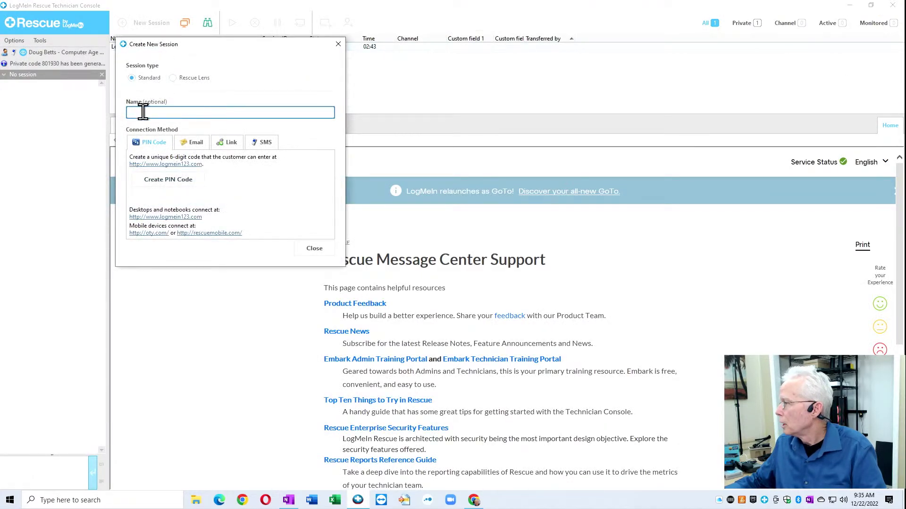
pyautogui.write('BBB')
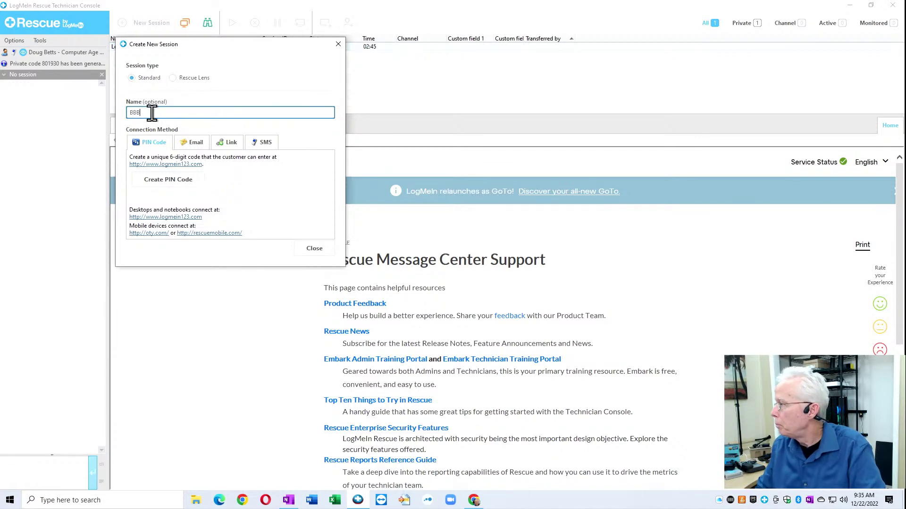
pyautogui.click(176, 184)
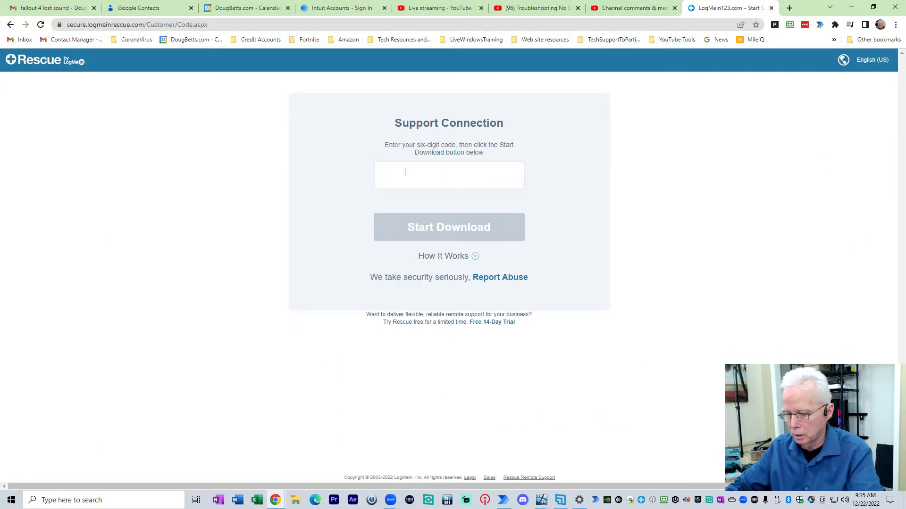
# Step: Enter the session PIN, download and run the Rescue support applet, and approve elevation
pyautogui.write('300609')
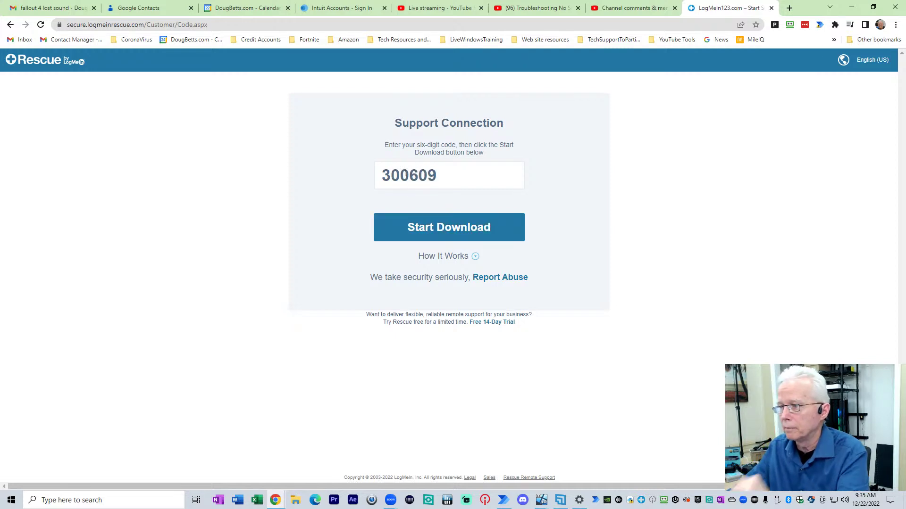
pyautogui.click(439, 229)
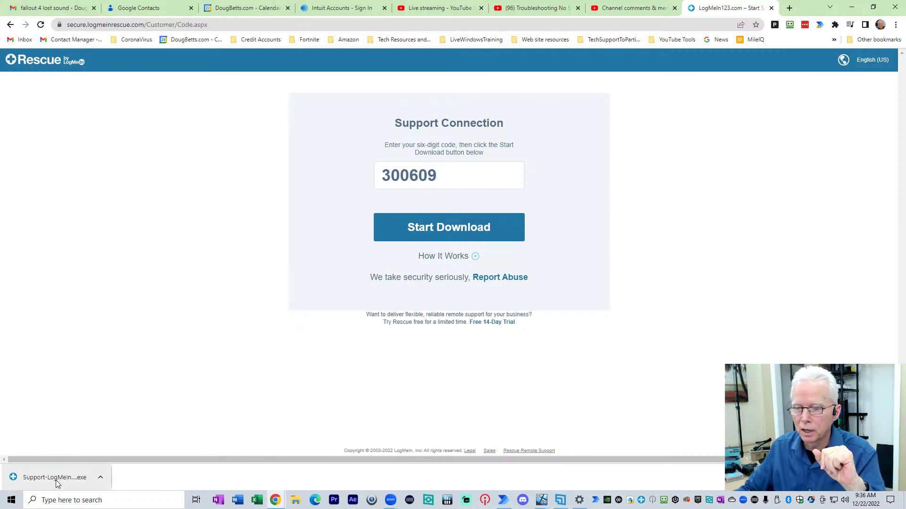
pyautogui.click(56, 481)
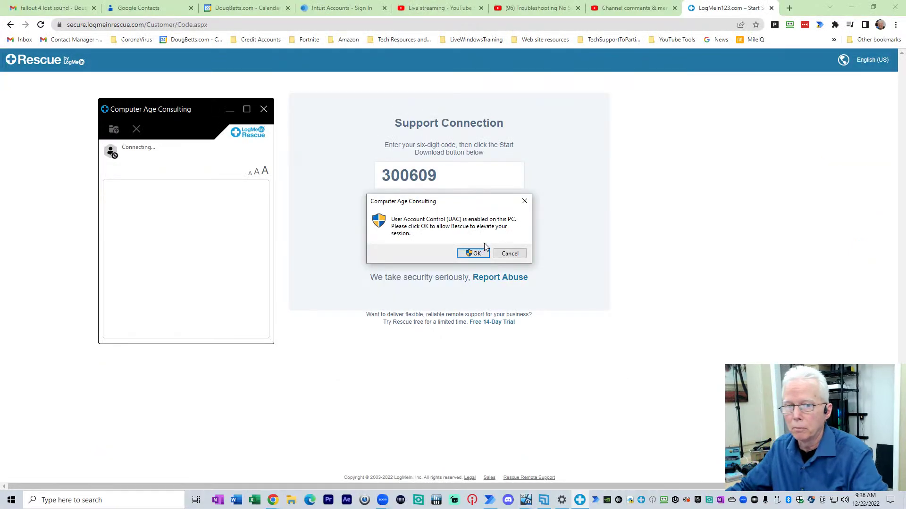
pyautogui.click(474, 254)
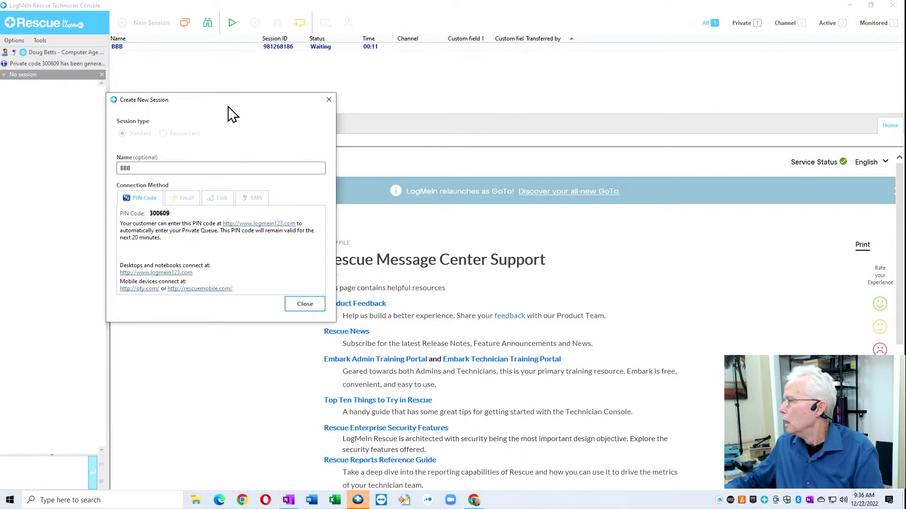
# Step: Close the session details, start the waiting BBB session, and launch remote control of the customer's desktop
pyautogui.moveTo(229, 100); pyautogui.dragTo(237, 95)
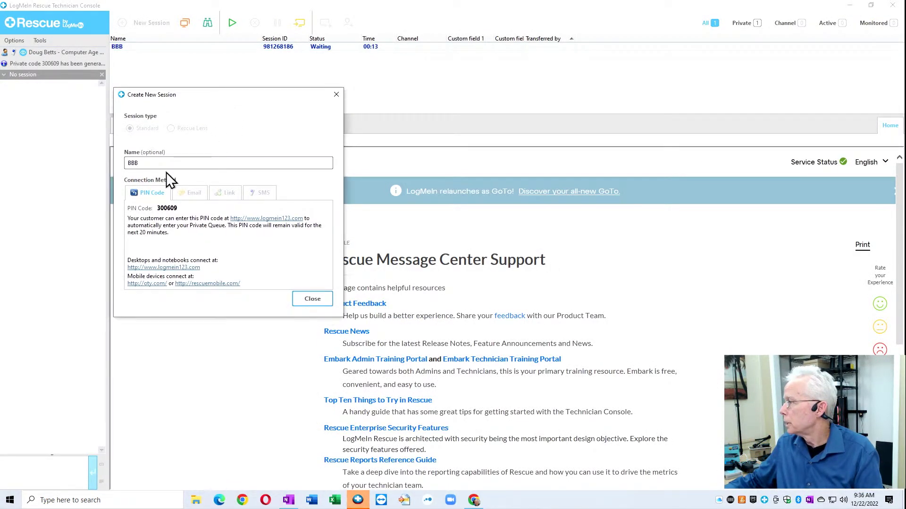
pyautogui.click(309, 300)
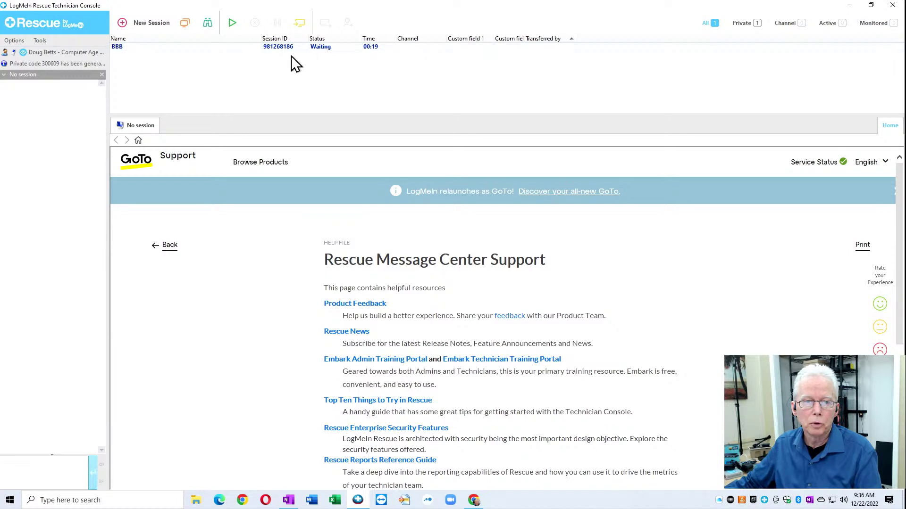
pyautogui.rightClick(230, 49)
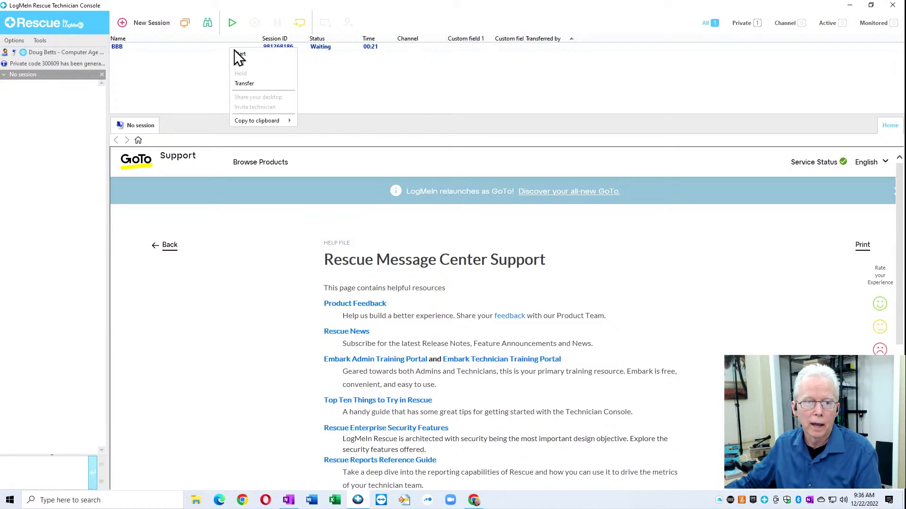
pyautogui.click(242, 54)
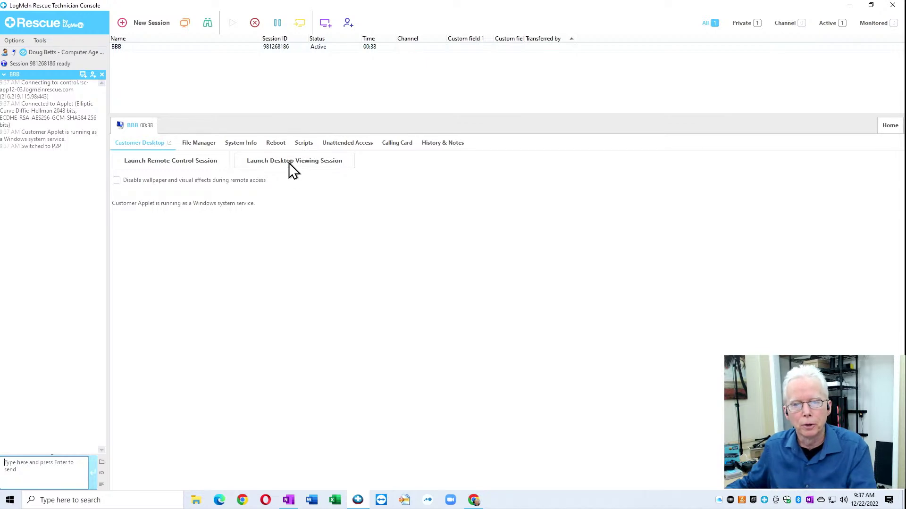
pyautogui.click(177, 162)
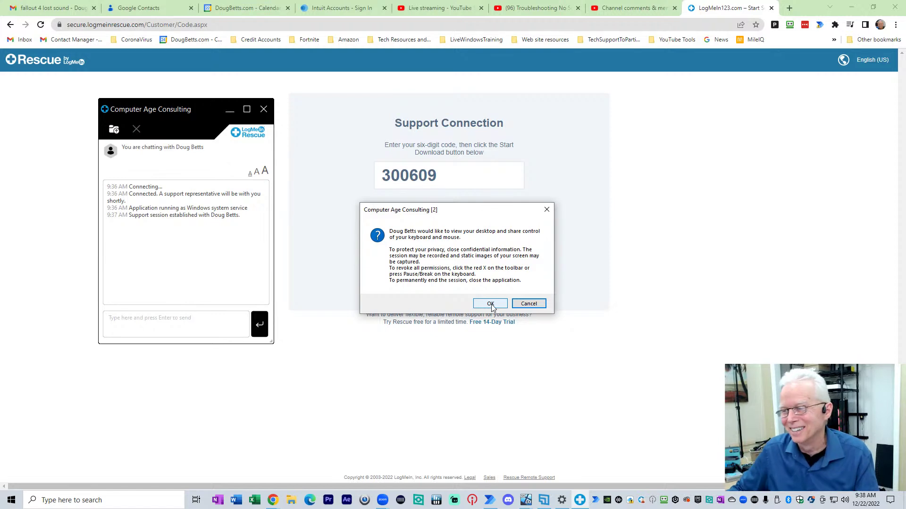
# Step: Grant desktop control permission, show the remote desktop fullscreen, and switch back to the live chat
pyautogui.click(490, 305)
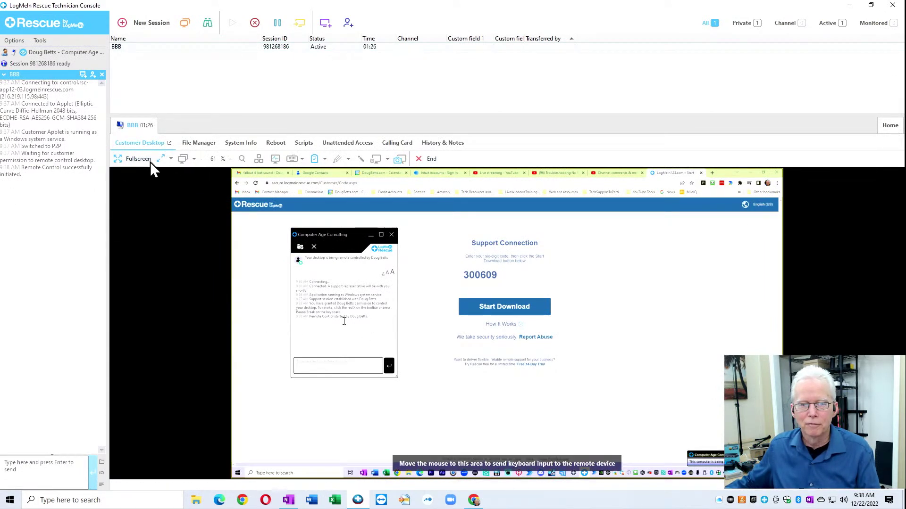
pyautogui.click(137, 160)
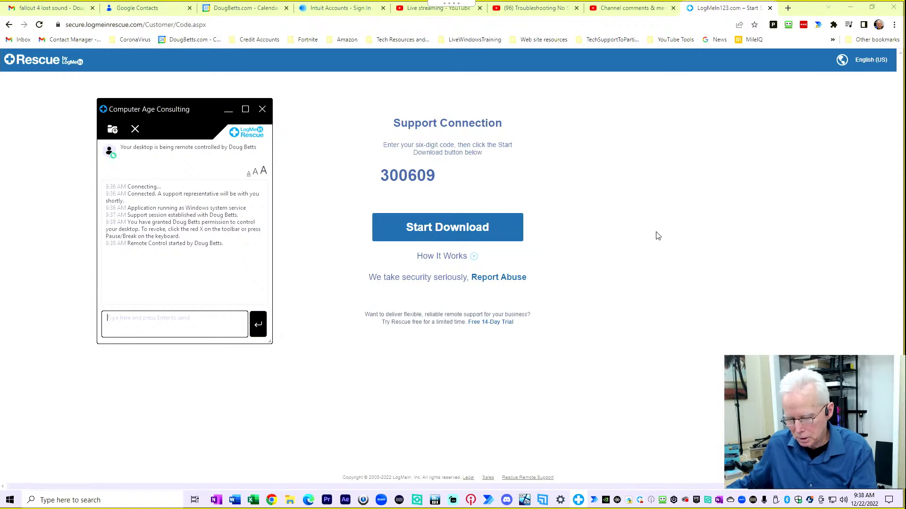
pyautogui.hotkey('alt', 'Tab')
pyautogui.hotkey('alt', 'Tab')
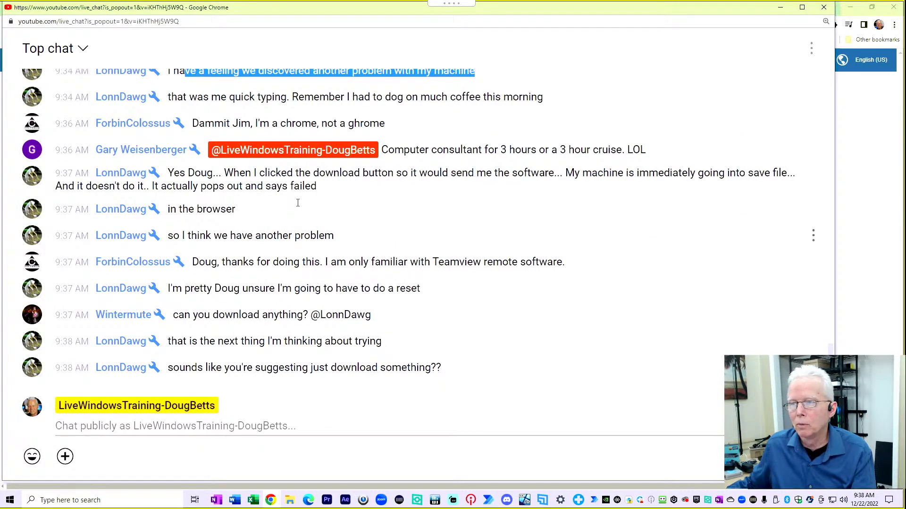
pyautogui.scroll(1, 167, 148)
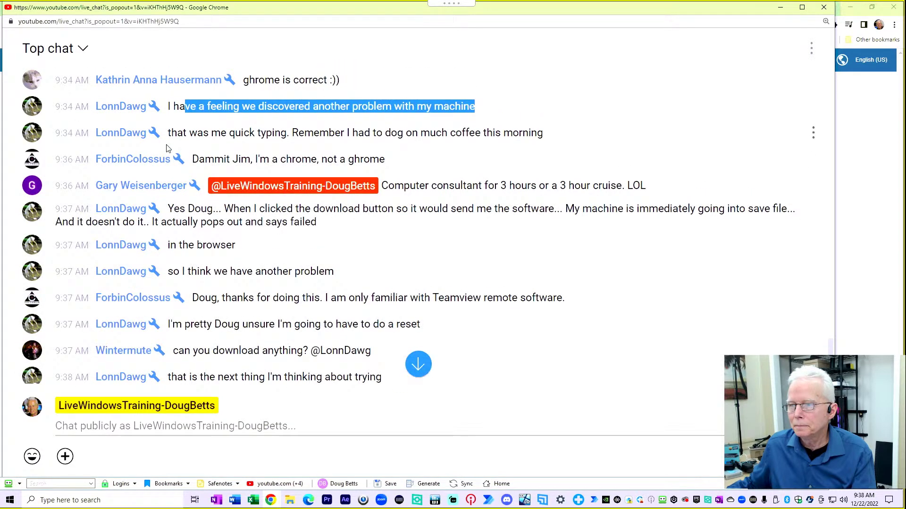
pyautogui.moveTo(172, 133); pyautogui.dragTo(556, 148)
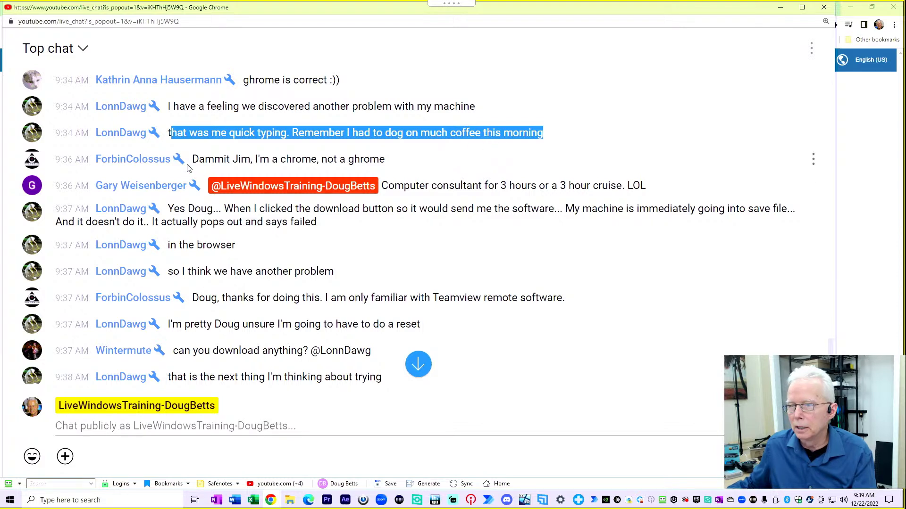
pyautogui.moveTo(199, 159); pyautogui.dragTo(419, 150)
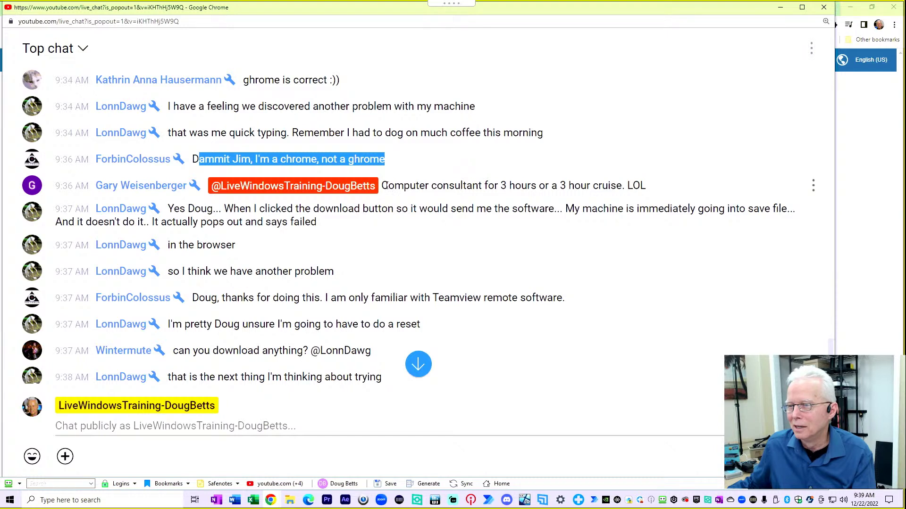
pyautogui.moveTo(387, 185); pyautogui.dragTo(712, 180)
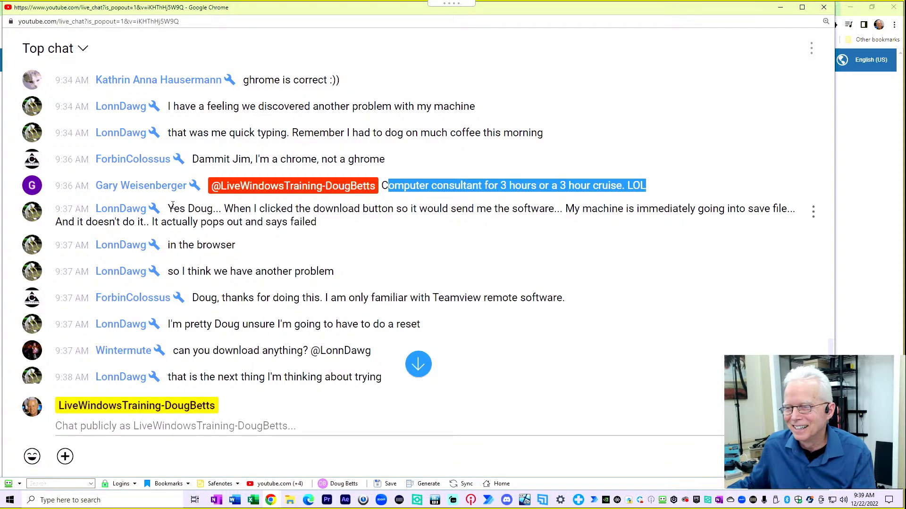
pyautogui.moveTo(169, 208); pyautogui.dragTo(369, 229)
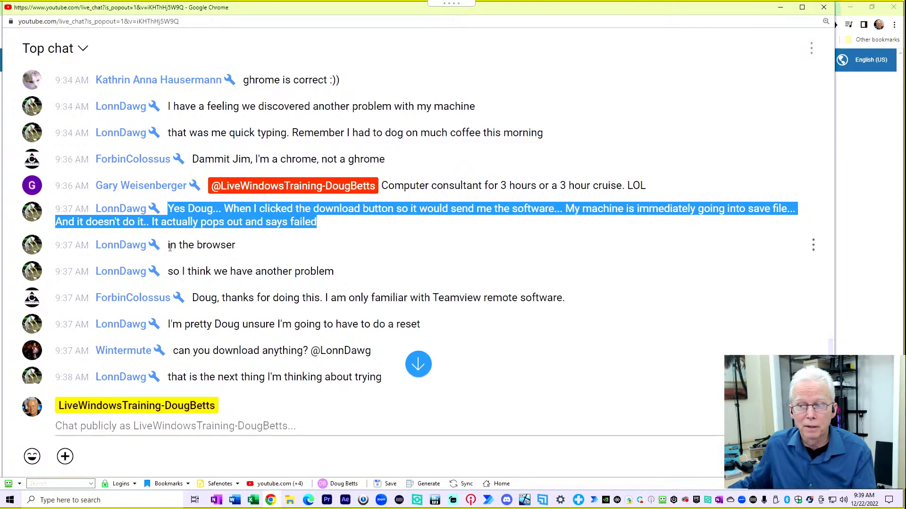
pyautogui.moveTo(169, 248); pyautogui.dragTo(238, 244)
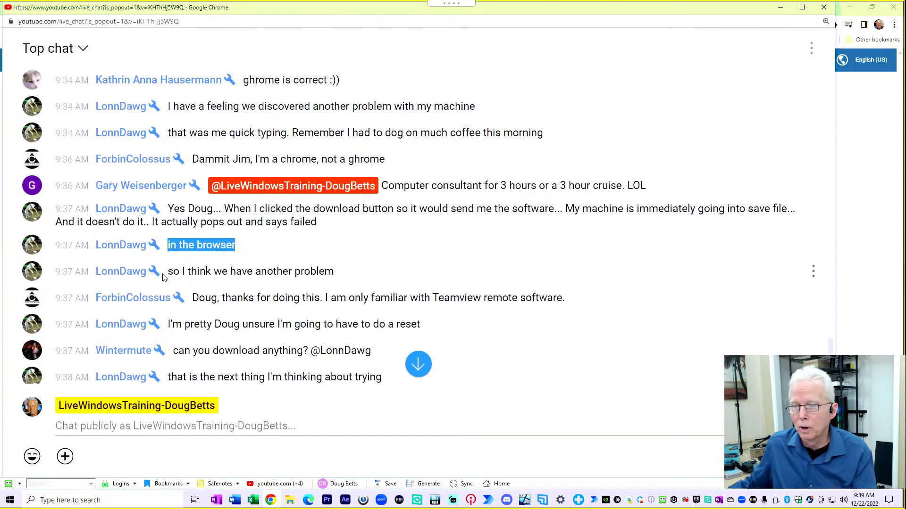
pyautogui.moveTo(169, 273); pyautogui.dragTo(357, 274)
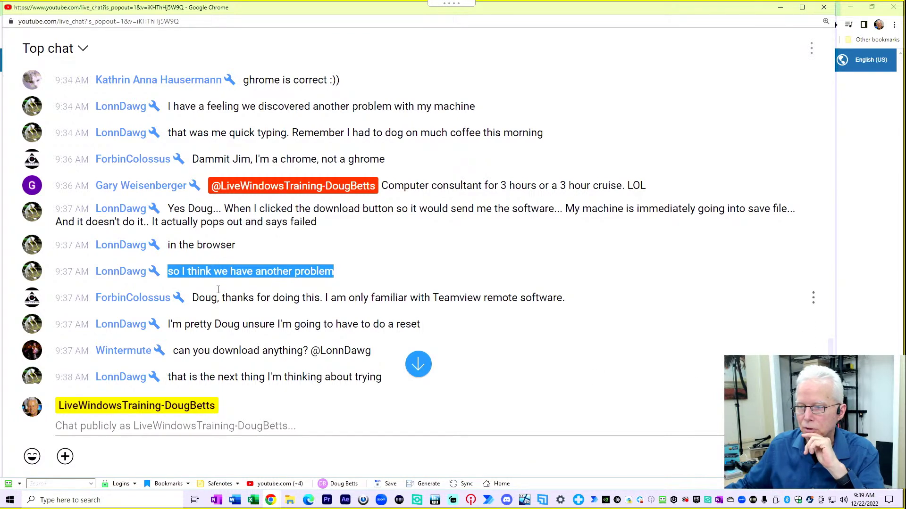
pyautogui.moveTo(204, 297); pyautogui.dragTo(727, 287)
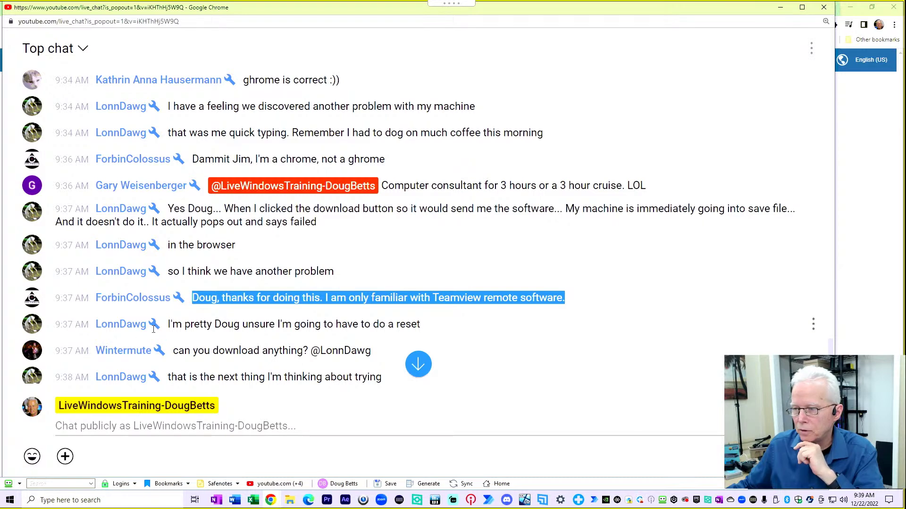
pyautogui.moveTo(170, 326); pyautogui.dragTo(480, 327)
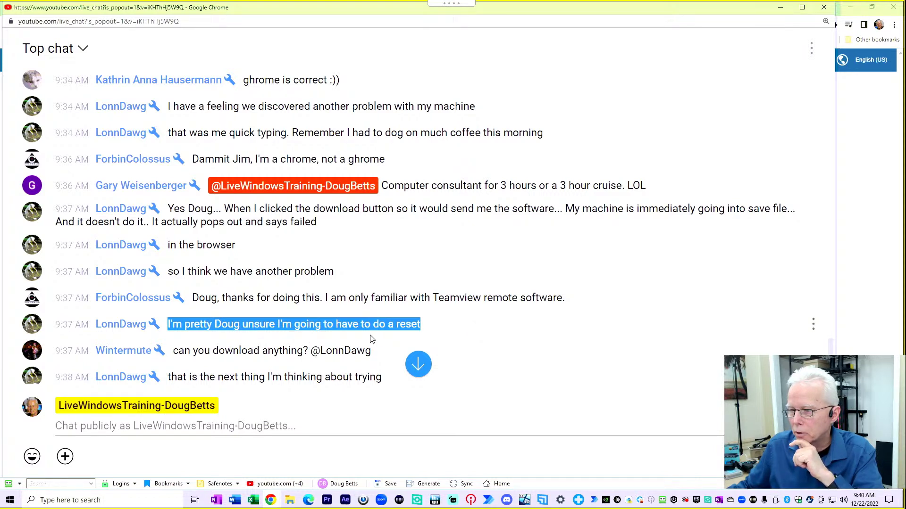
pyautogui.click(193, 325)
pyautogui.moveTo(199, 324); pyautogui.dragTo(454, 317)
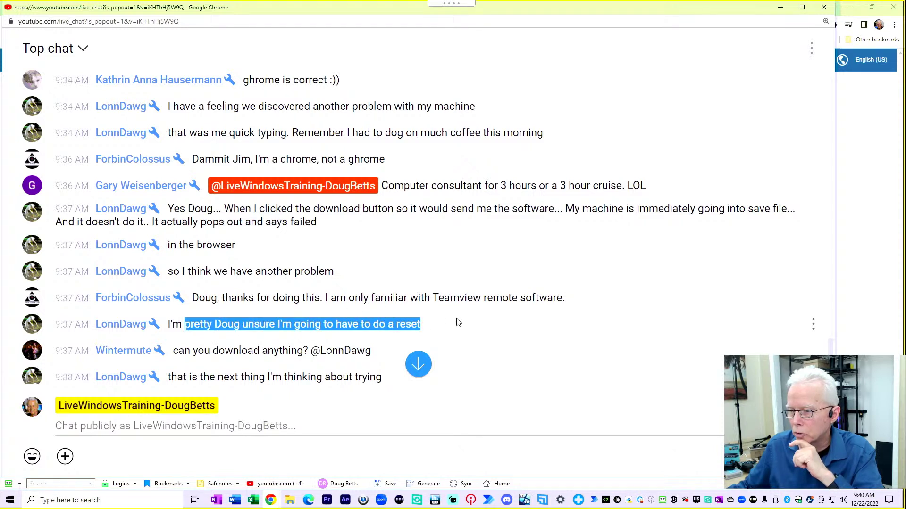
pyautogui.moveTo(176, 354); pyautogui.dragTo(396, 357)
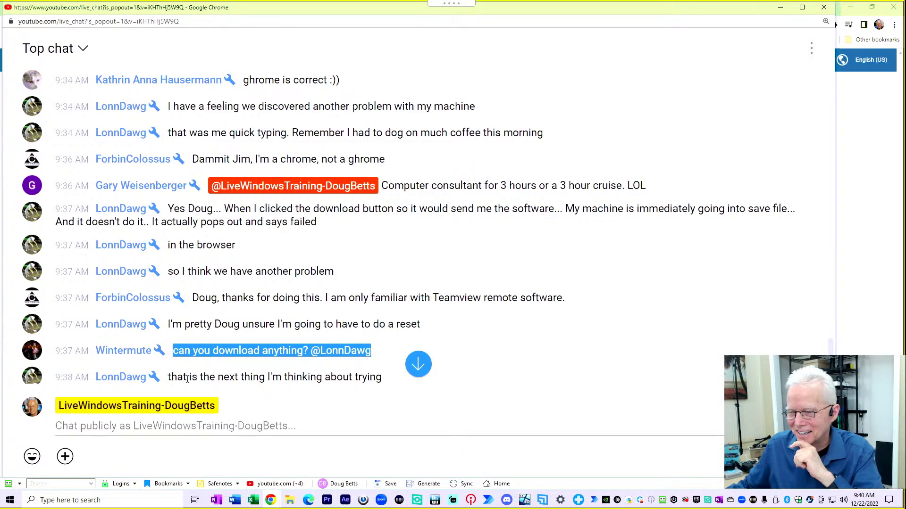
pyautogui.moveTo(170, 378); pyautogui.dragTo(385, 377)
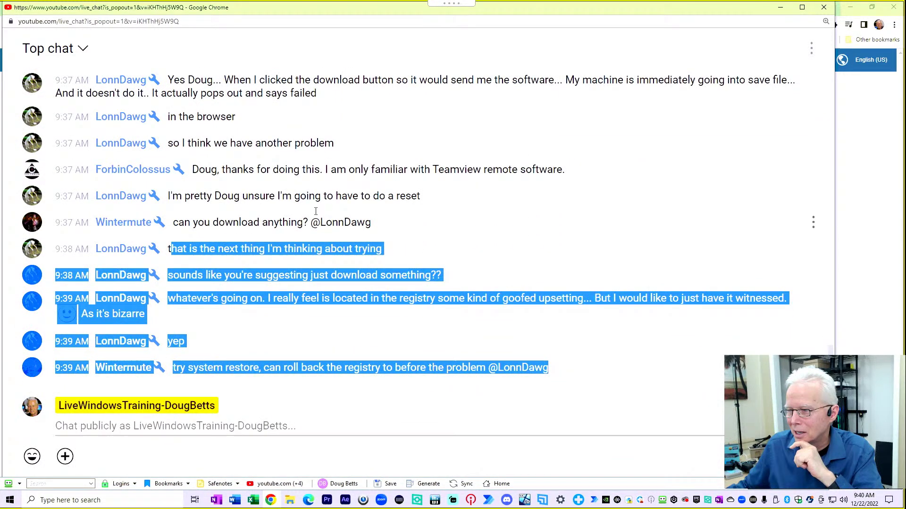
pyautogui.click(404, 249)
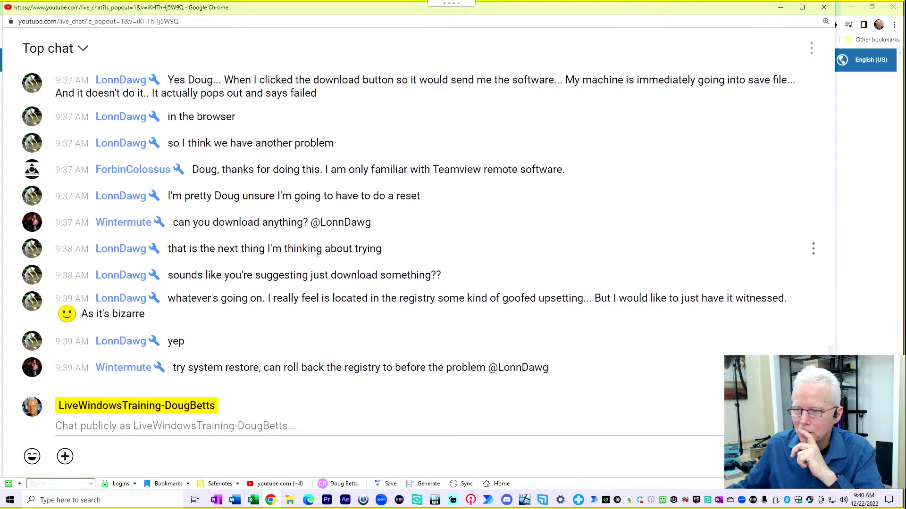
pyautogui.moveTo(199, 249); pyautogui.dragTo(377, 248)
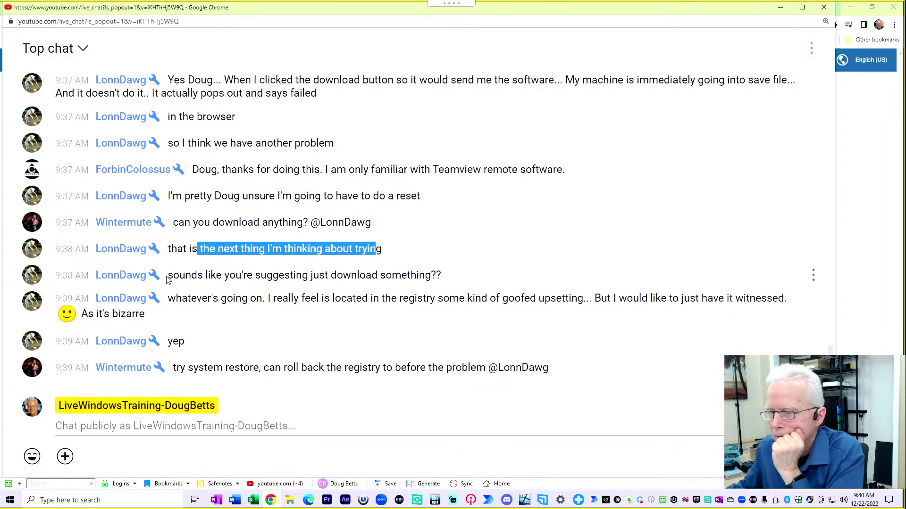
pyautogui.moveTo(166, 280); pyautogui.dragTo(441, 277)
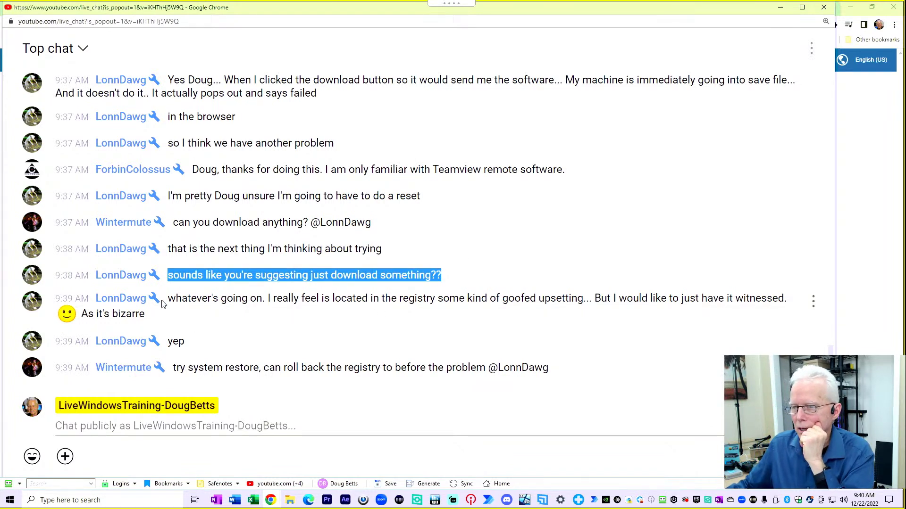
pyautogui.moveTo(168, 299); pyautogui.dragTo(210, 322)
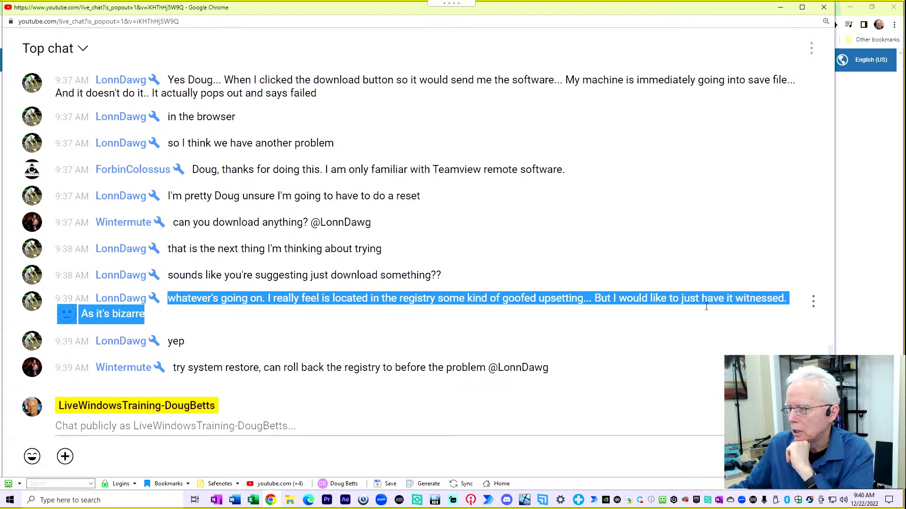
pyautogui.doubleClick(170, 343)
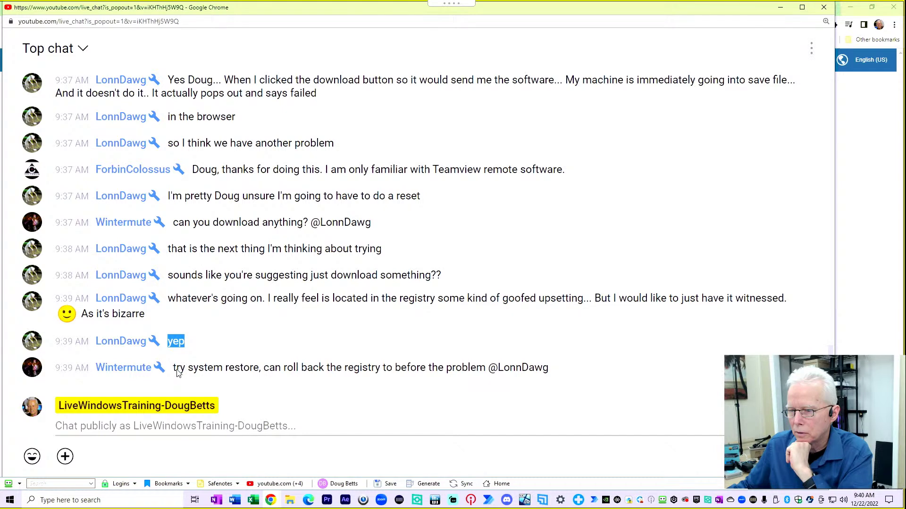
pyautogui.moveTo(177, 370); pyautogui.dragTo(637, 375)
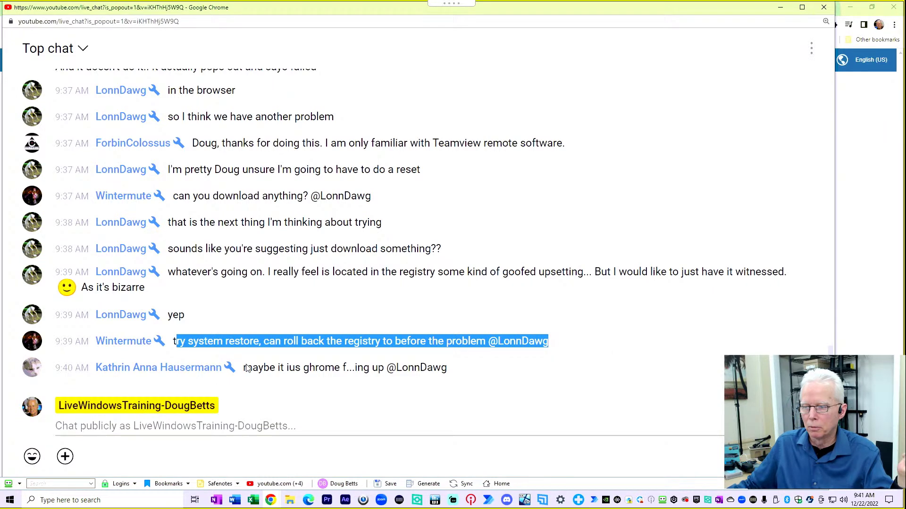
pyautogui.moveTo(244, 370); pyautogui.dragTo(483, 366)
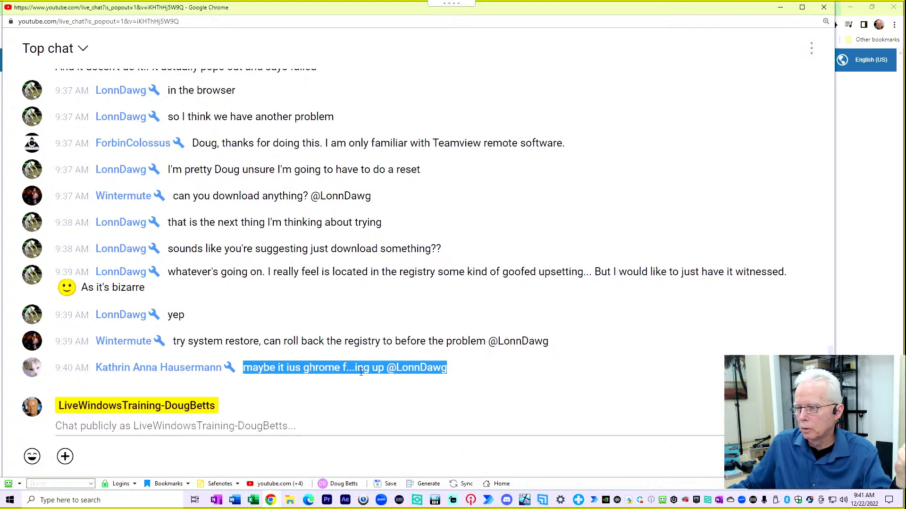
pyautogui.scroll(3, 315, 327)
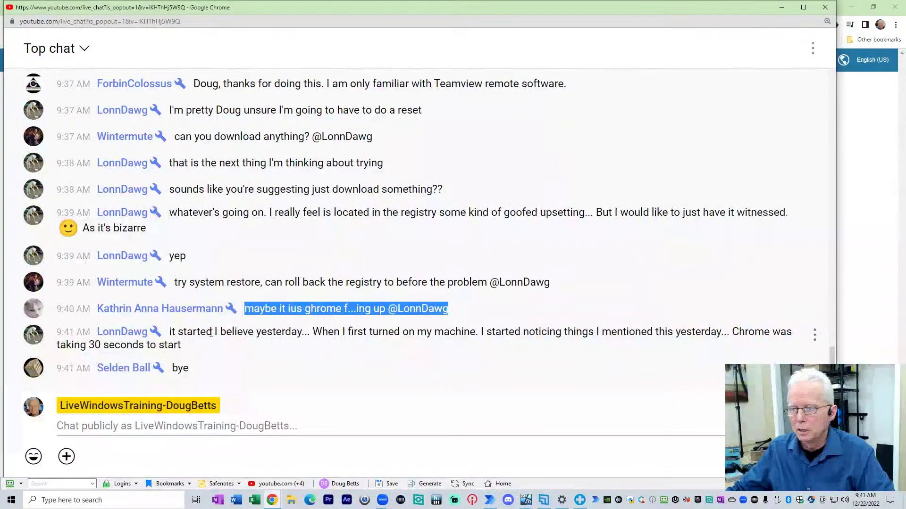
pyautogui.moveTo(172, 332); pyautogui.dragTo(223, 349)
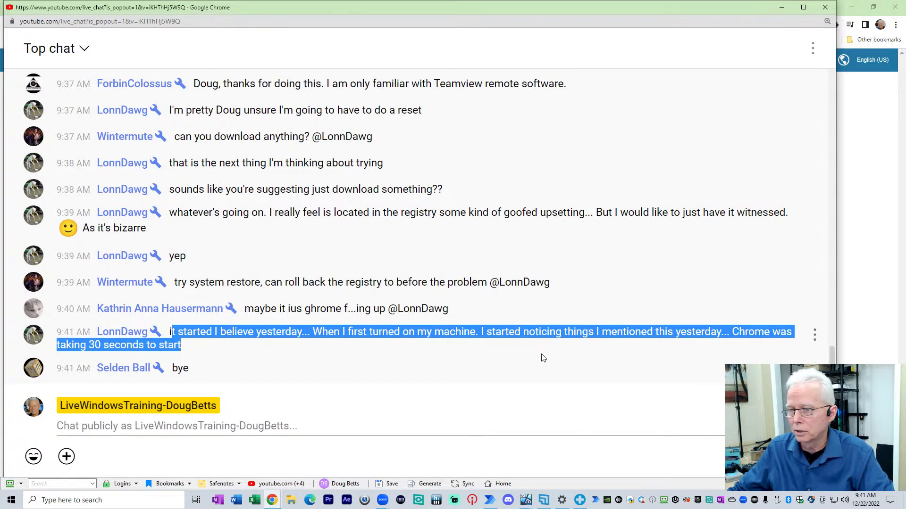
# Step: Highlight the viewer's bye message, then open the Windows Start menu
pyautogui.moveTo(172, 370); pyautogui.dragTo(199, 373)
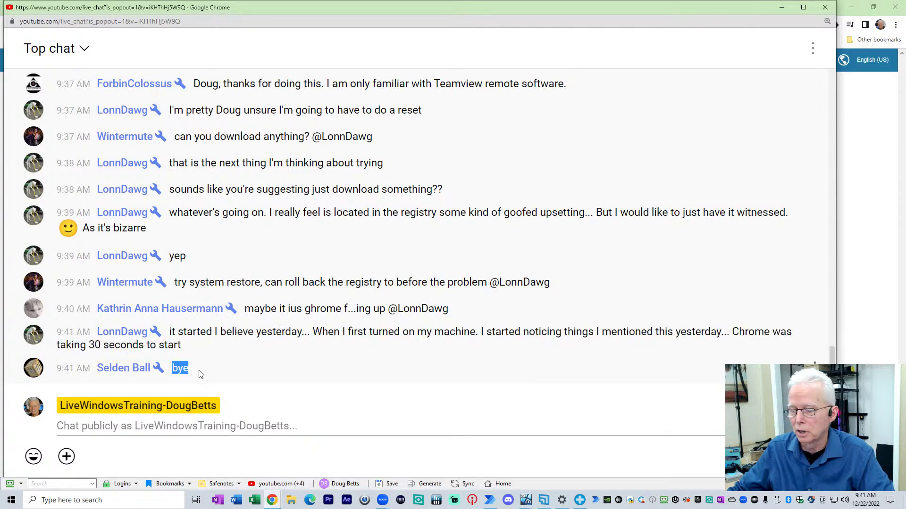
pyautogui.click(13, 500)
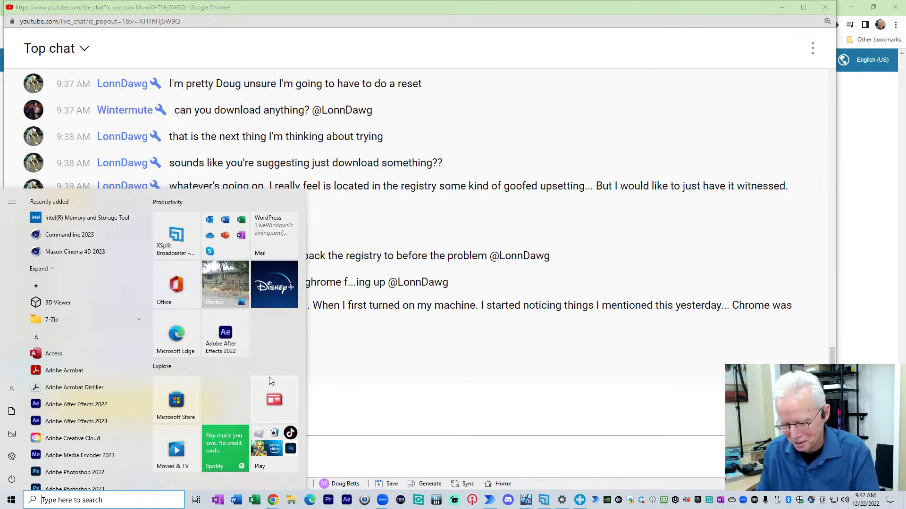
# Step: Search 'system restore' and choose 'Create a restore point' to reach System Protection
pyautogui.write('system restore')
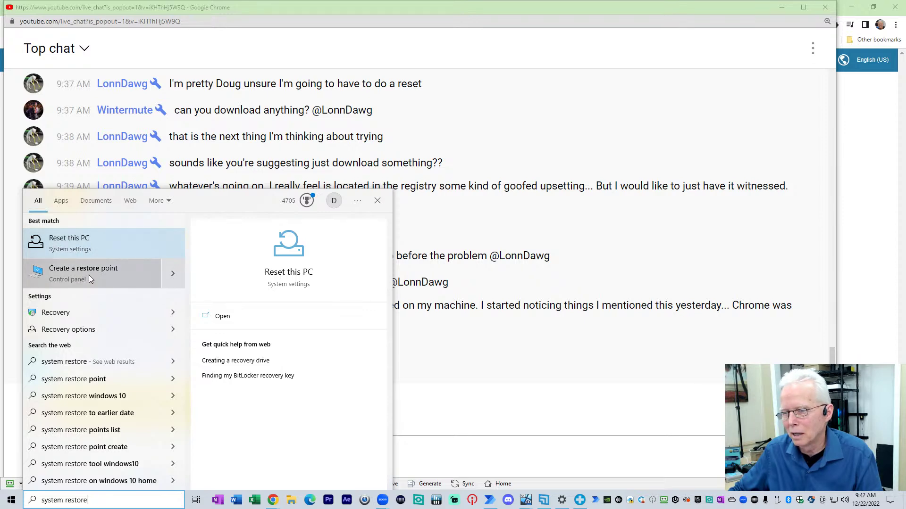
pyautogui.click(83, 251)
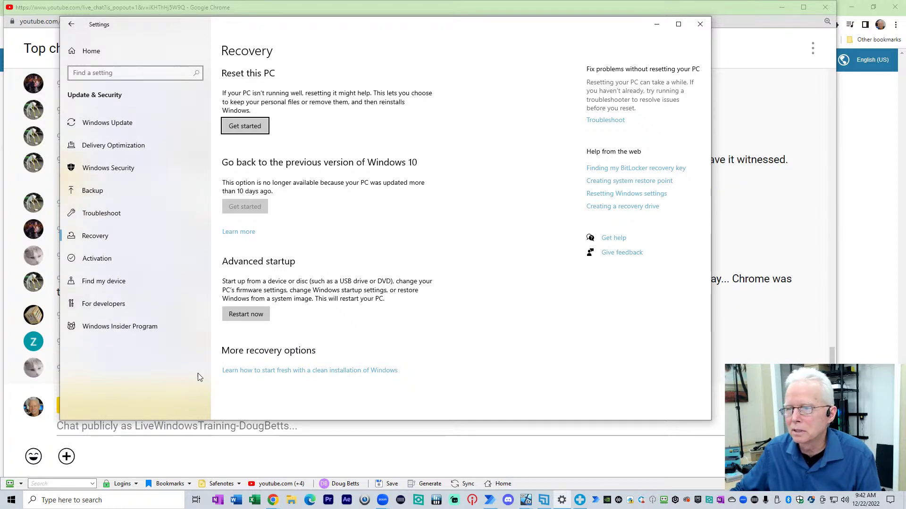
pyautogui.press('super')
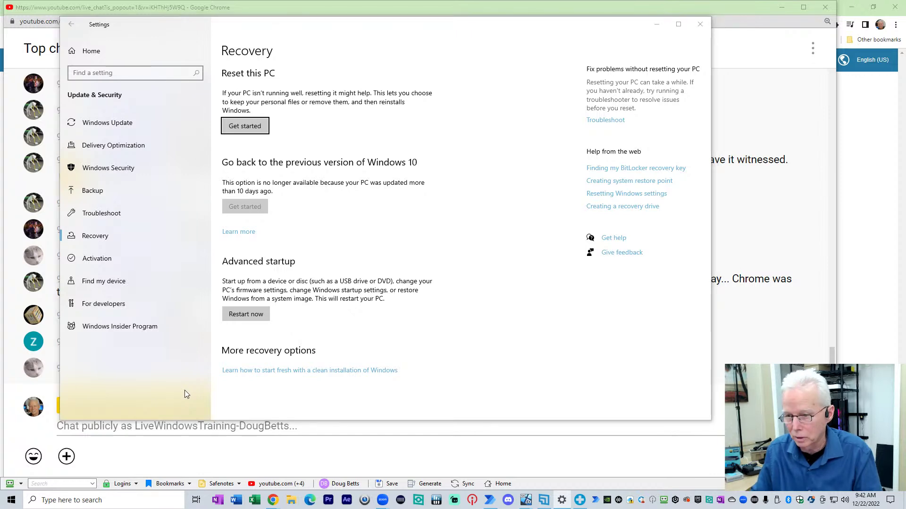
pyautogui.write('syste')
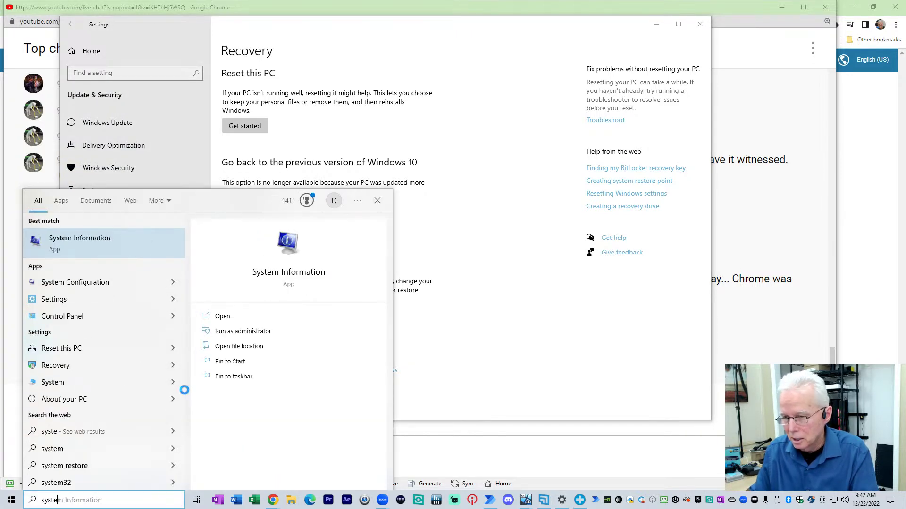
pyautogui.write('m restor')
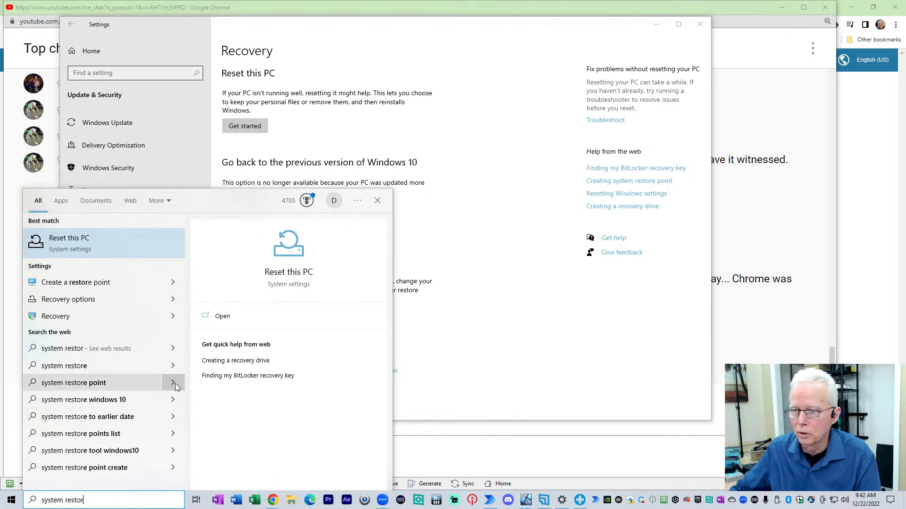
pyautogui.click(103, 284)
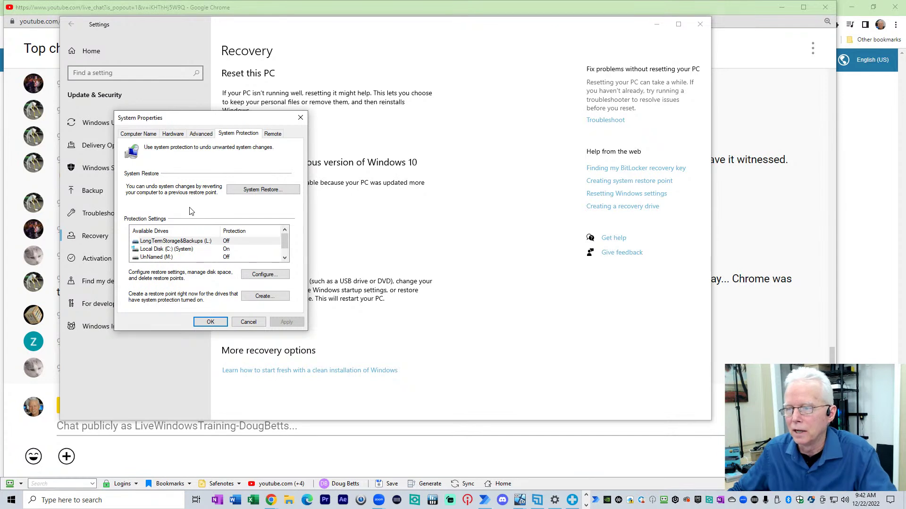
pyautogui.click(261, 192)
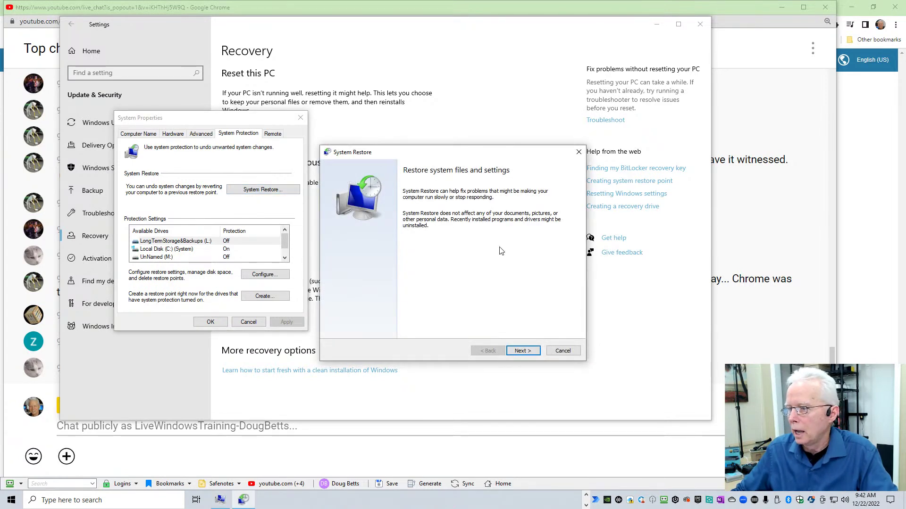
pyautogui.click(526, 350)
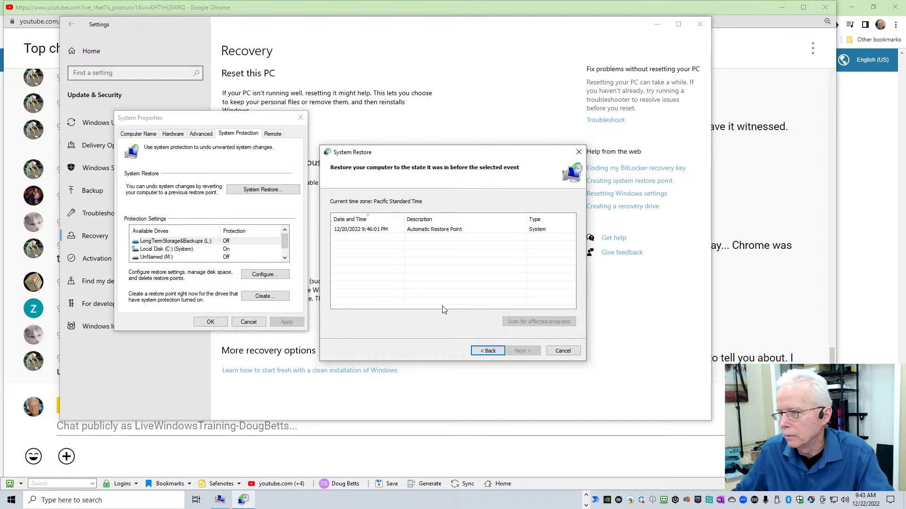
pyautogui.click(489, 351)
pyautogui.click(562, 351)
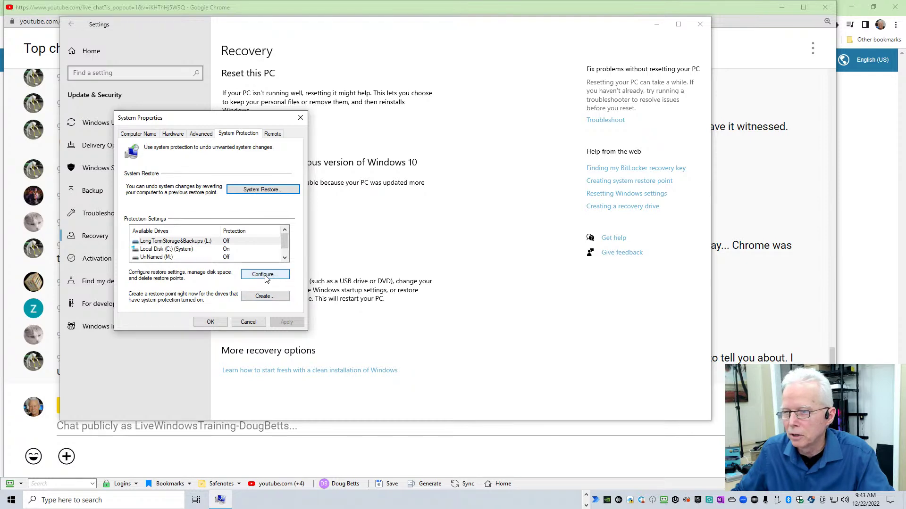
pyautogui.click(201, 250)
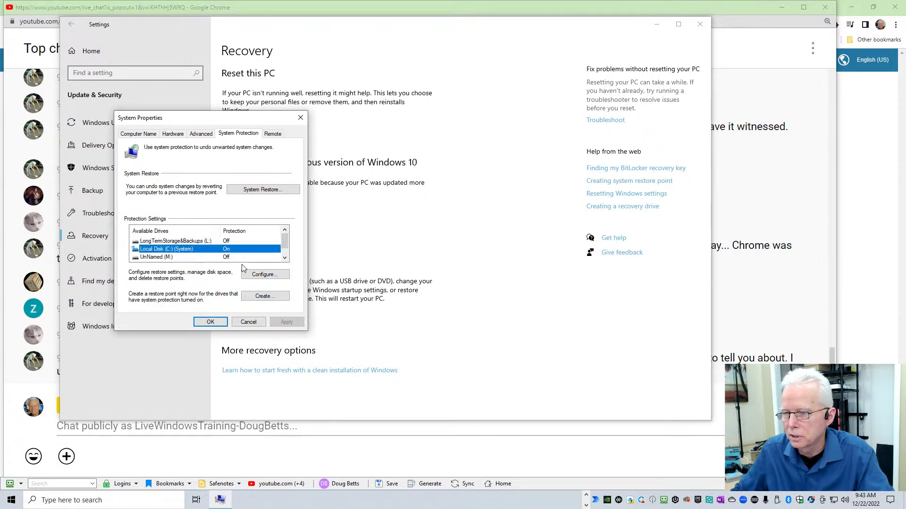
pyautogui.click(256, 273)
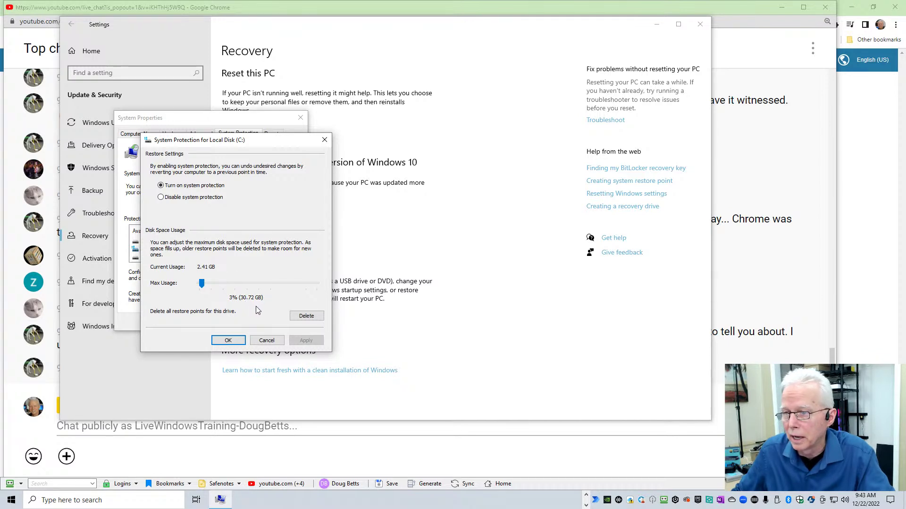
pyautogui.click(267, 341)
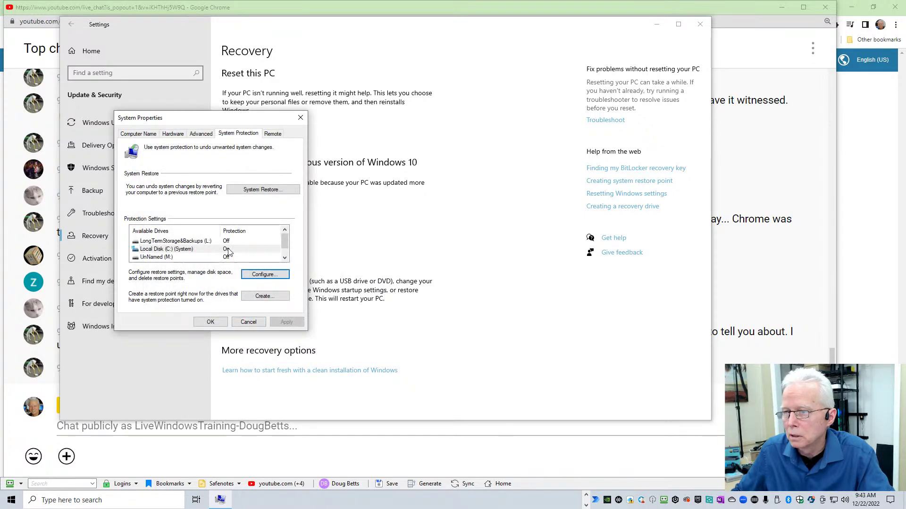
pyautogui.click(260, 277)
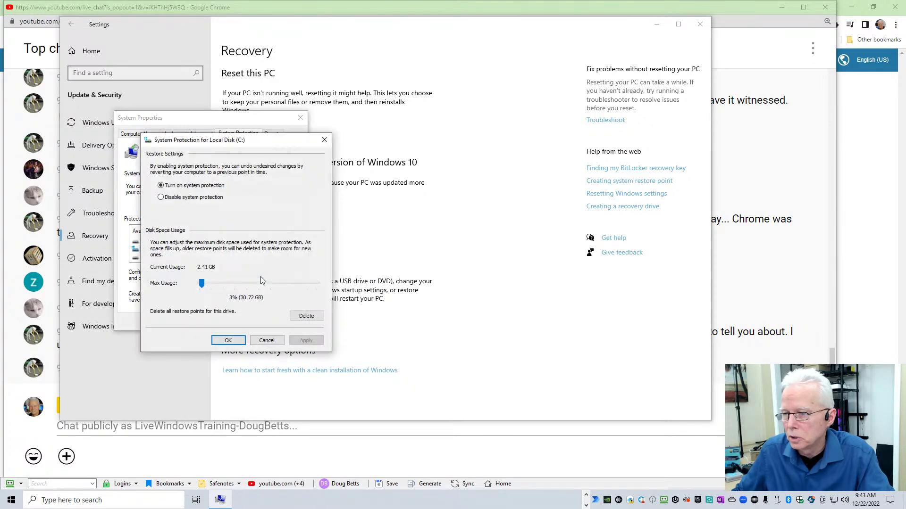
pyautogui.click(269, 340)
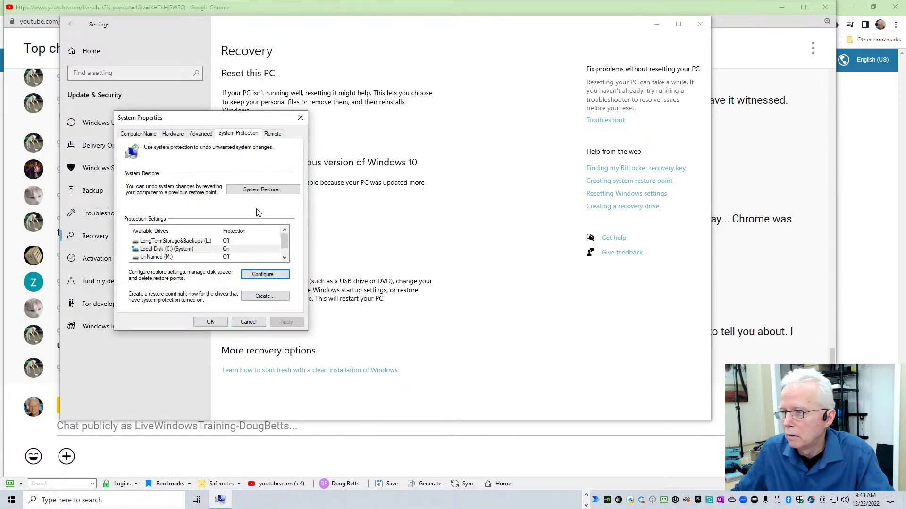
pyautogui.click(263, 190)
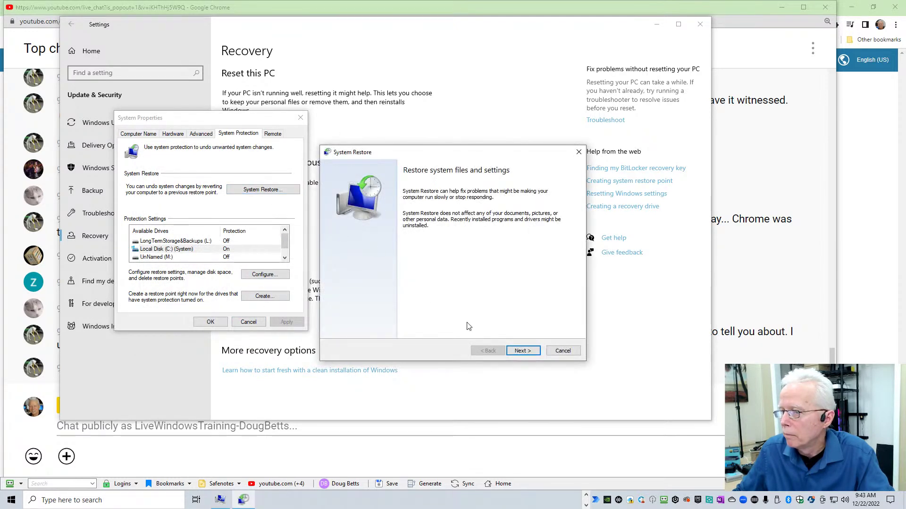
pyautogui.click(525, 351)
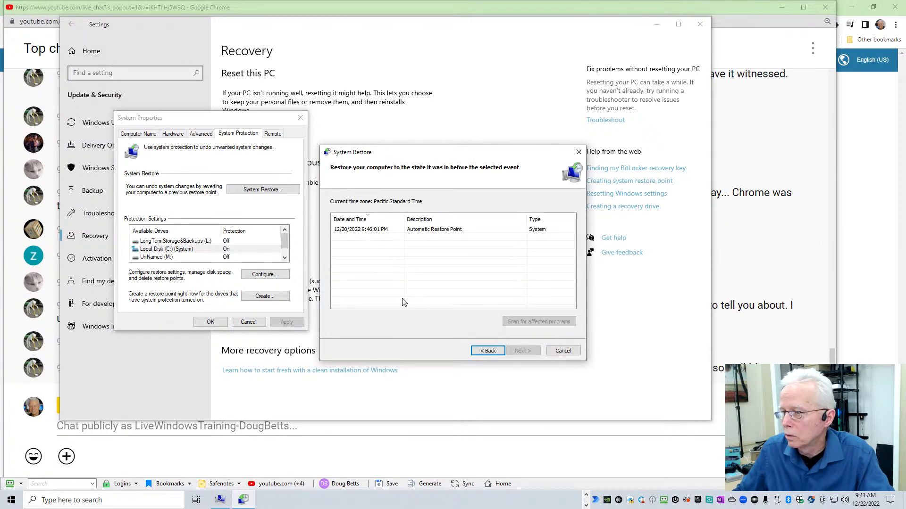
pyautogui.click(562, 351)
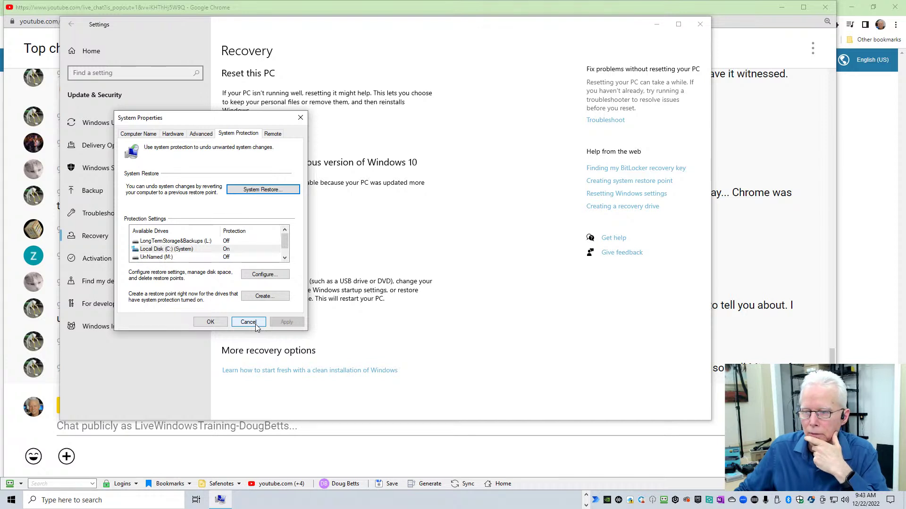
# Step: Create a manual restore point with the description 'Dec 22'
pyautogui.click(258, 297)
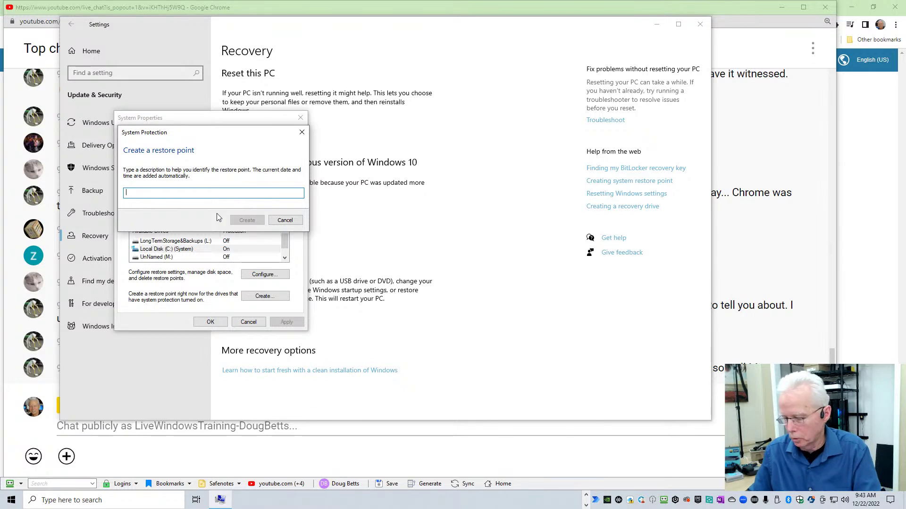
pyautogui.write('D')
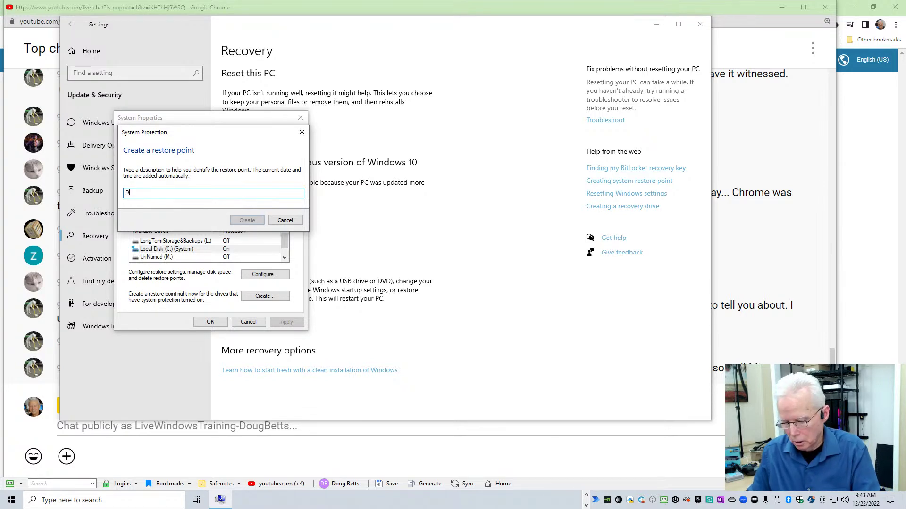
pyautogui.write('ec 22')
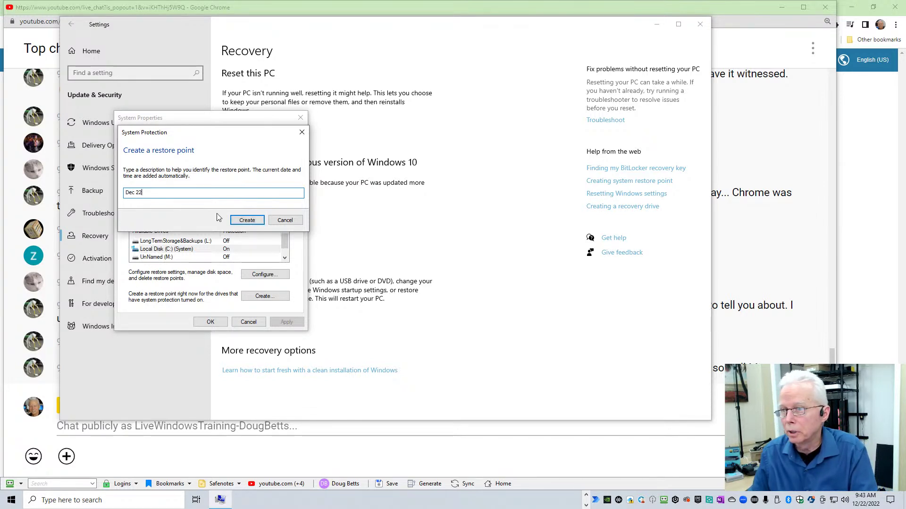
pyautogui.click(245, 220)
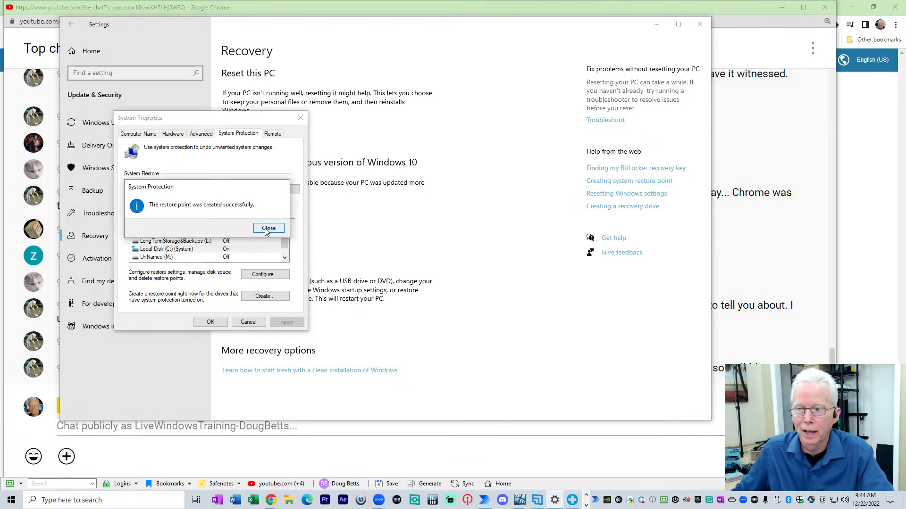
pyautogui.click(267, 228)
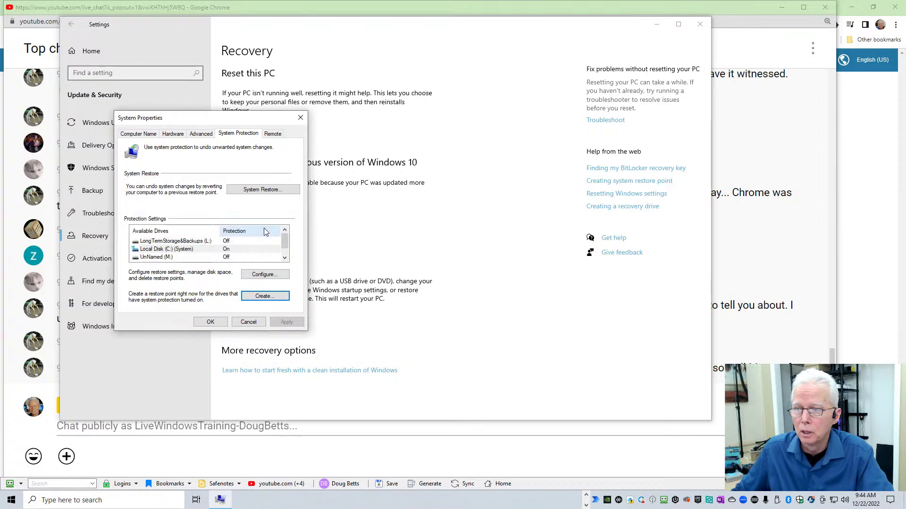
# Step: Confirm Dec 22 appears in the System Restore list, then cancel out of System Properties
pyautogui.click(253, 191)
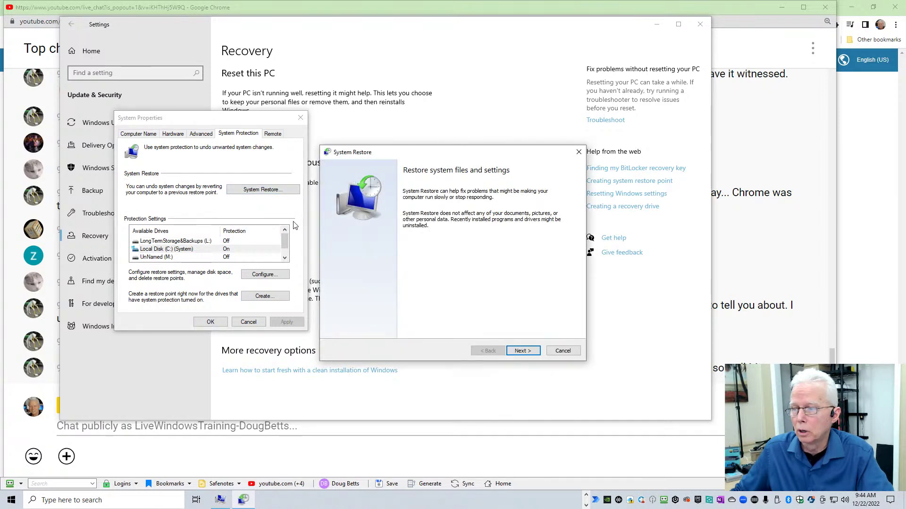
pyautogui.click(521, 350)
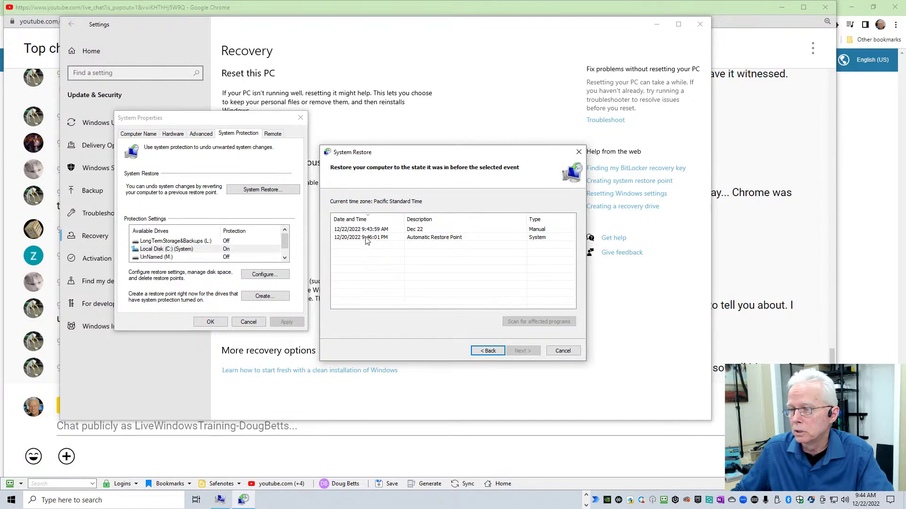
pyautogui.click(563, 351)
pyautogui.click(250, 324)
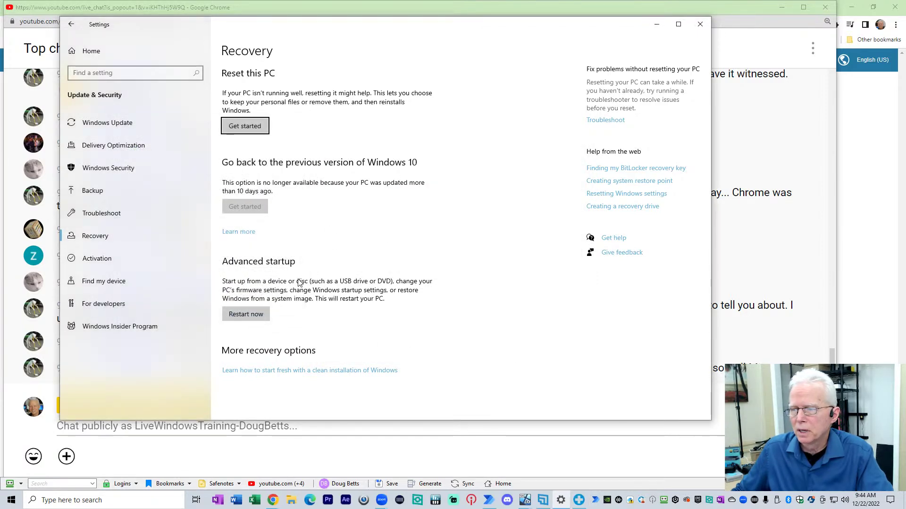
# Step: Close the Settings window and bring YouTube Live Chat back to the front
pyautogui.click(700, 29)
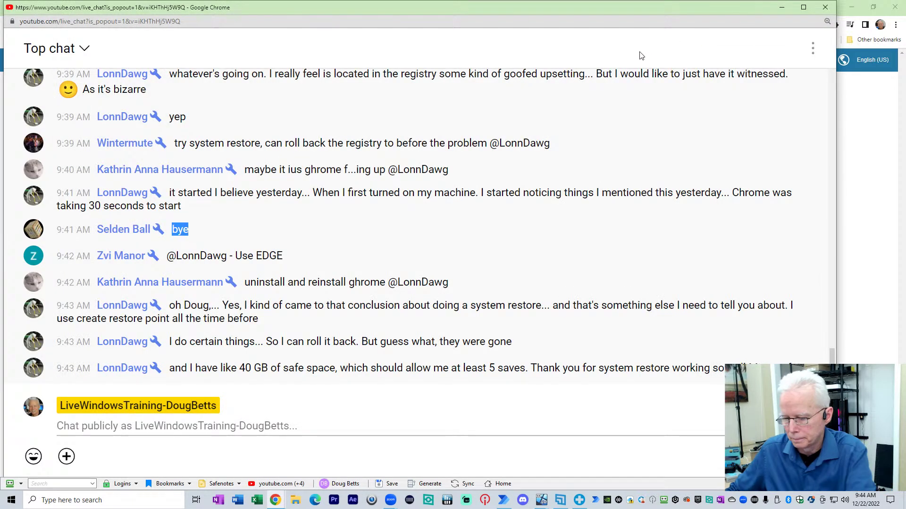
pyautogui.hotkey('alt', 'Tab')
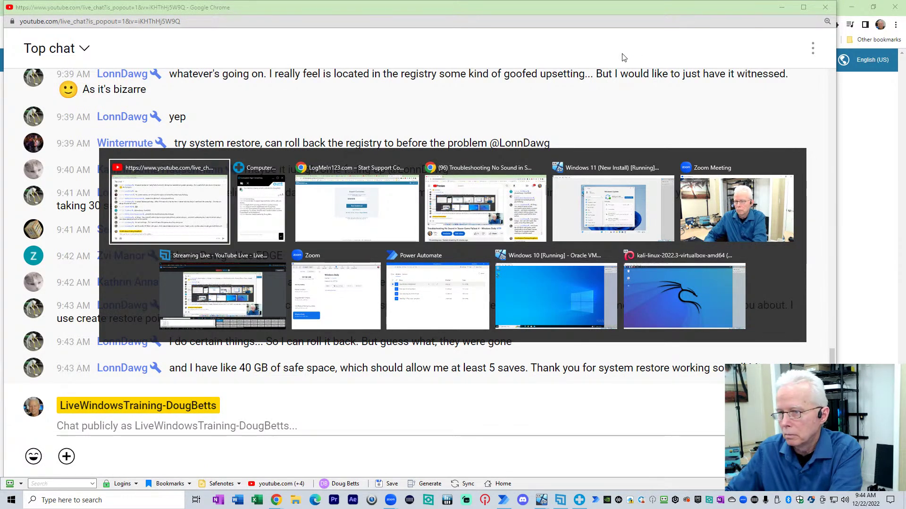
pyautogui.press('Escape')
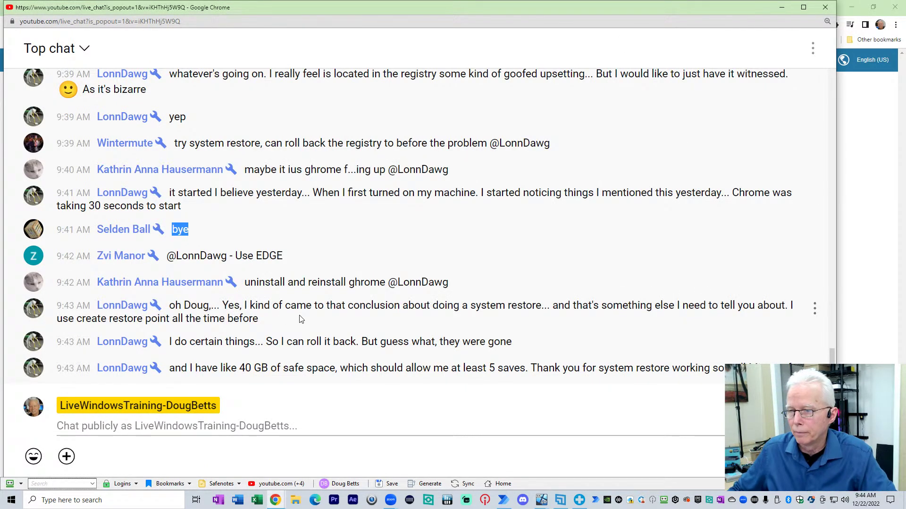
# Step: Highlight the chat messages about system restore, rolling things back, and 40 GB of space
pyautogui.moveTo(224, 305); pyautogui.dragTo(302, 324)
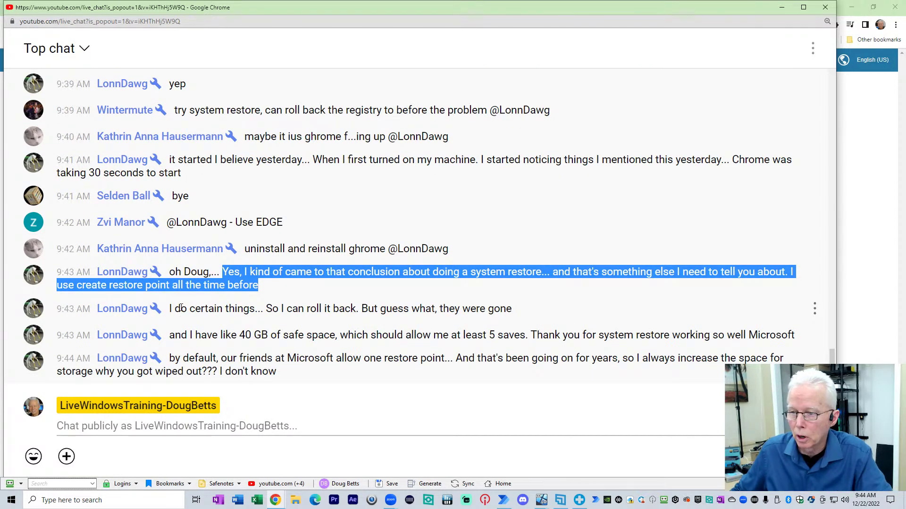
pyautogui.moveTo(174, 309); pyautogui.dragTo(516, 307)
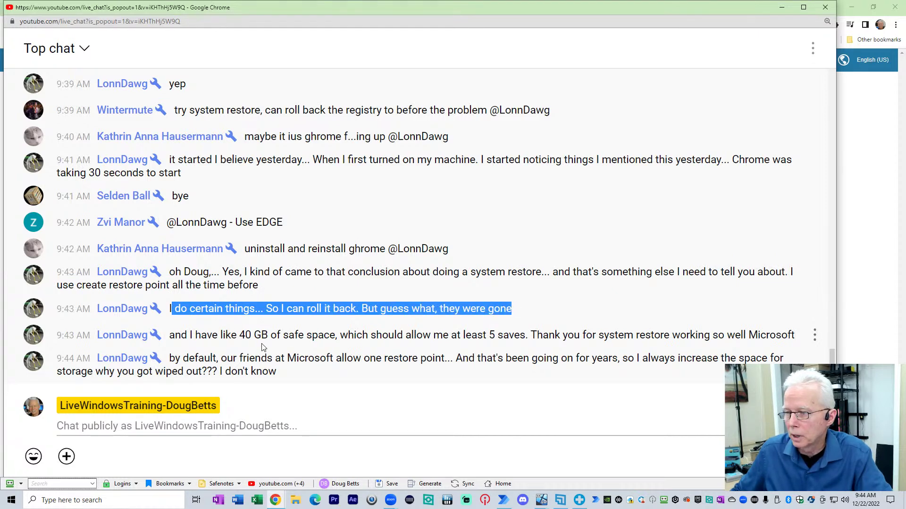
pyautogui.moveTo(172, 336); pyautogui.dragTo(775, 336)
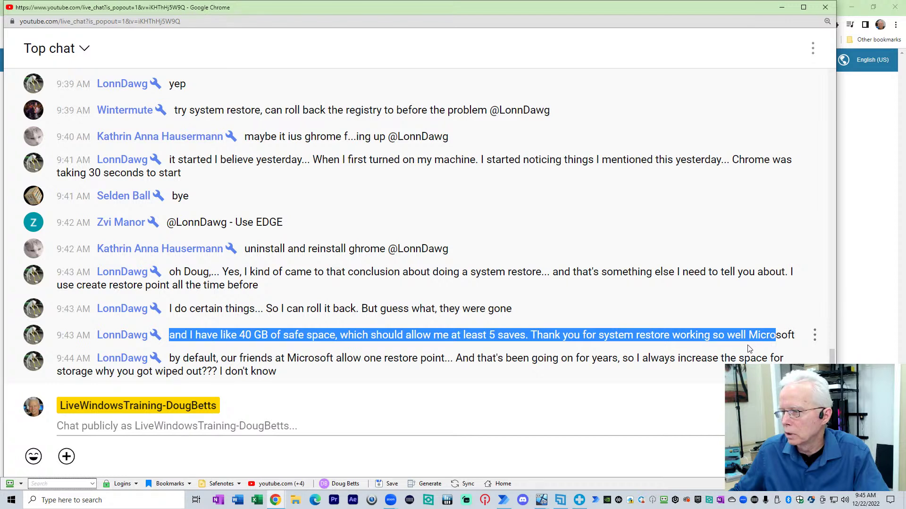
pyautogui.click(588, 336)
# Step: Highlight the thanks to Microsoft, the 9:44 one-restore-point message, and the 9:45 updates message
pyautogui.moveTo(531, 336); pyautogui.dragTo(794, 335)
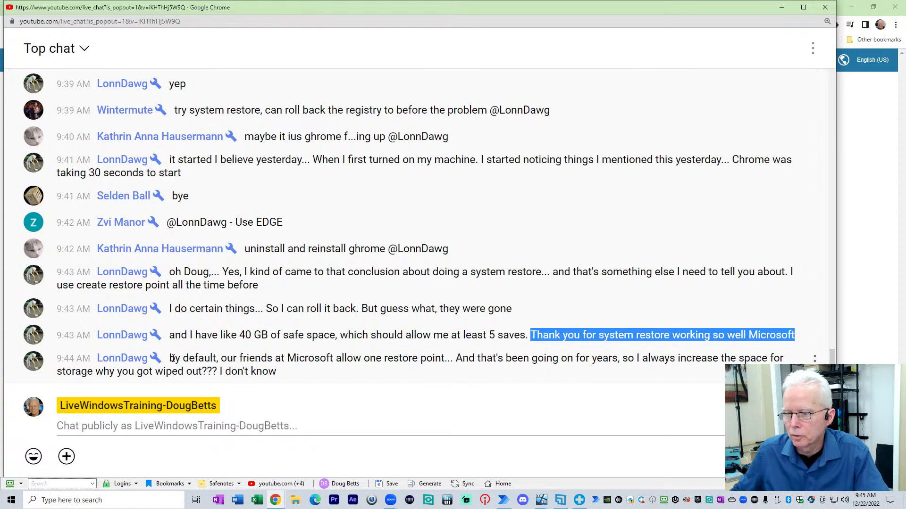
pyautogui.moveTo(171, 358); pyautogui.dragTo(304, 378)
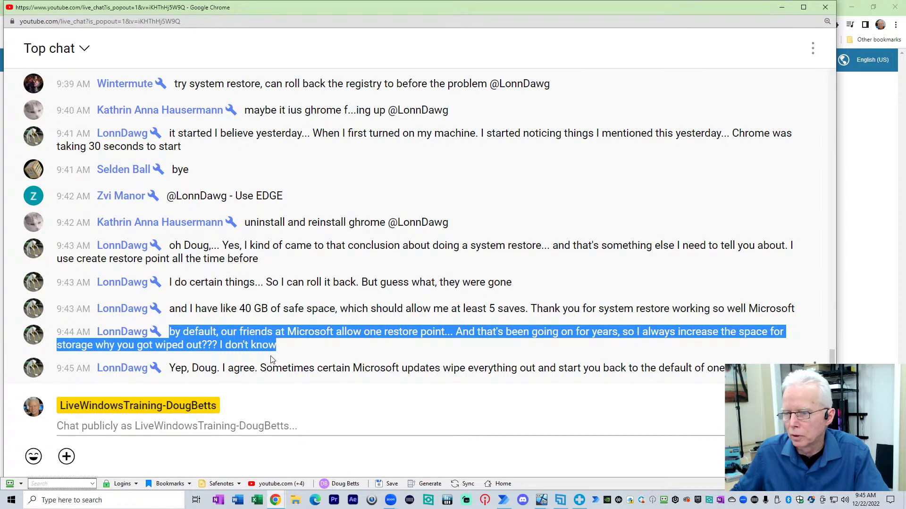
pyautogui.moveTo(109, 345); pyautogui.dragTo(261, 347)
pyautogui.moveTo(176, 369); pyautogui.dragTo(738, 371)
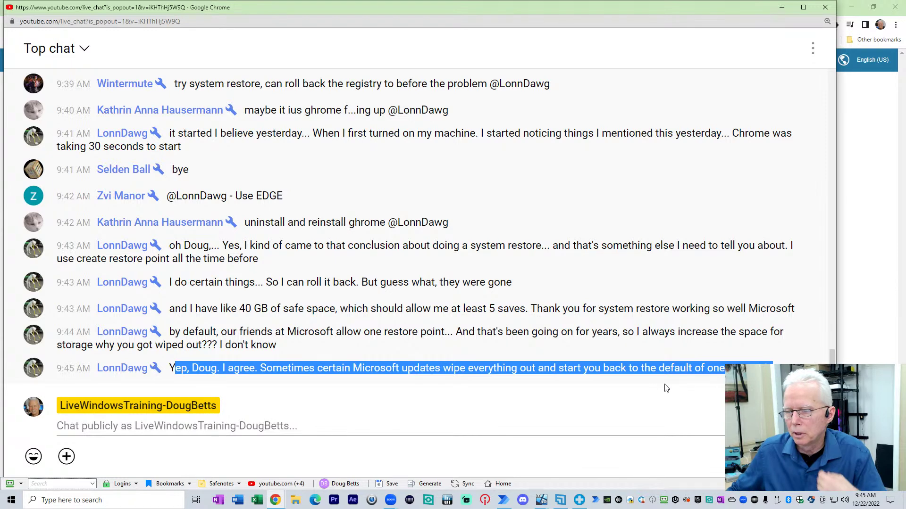